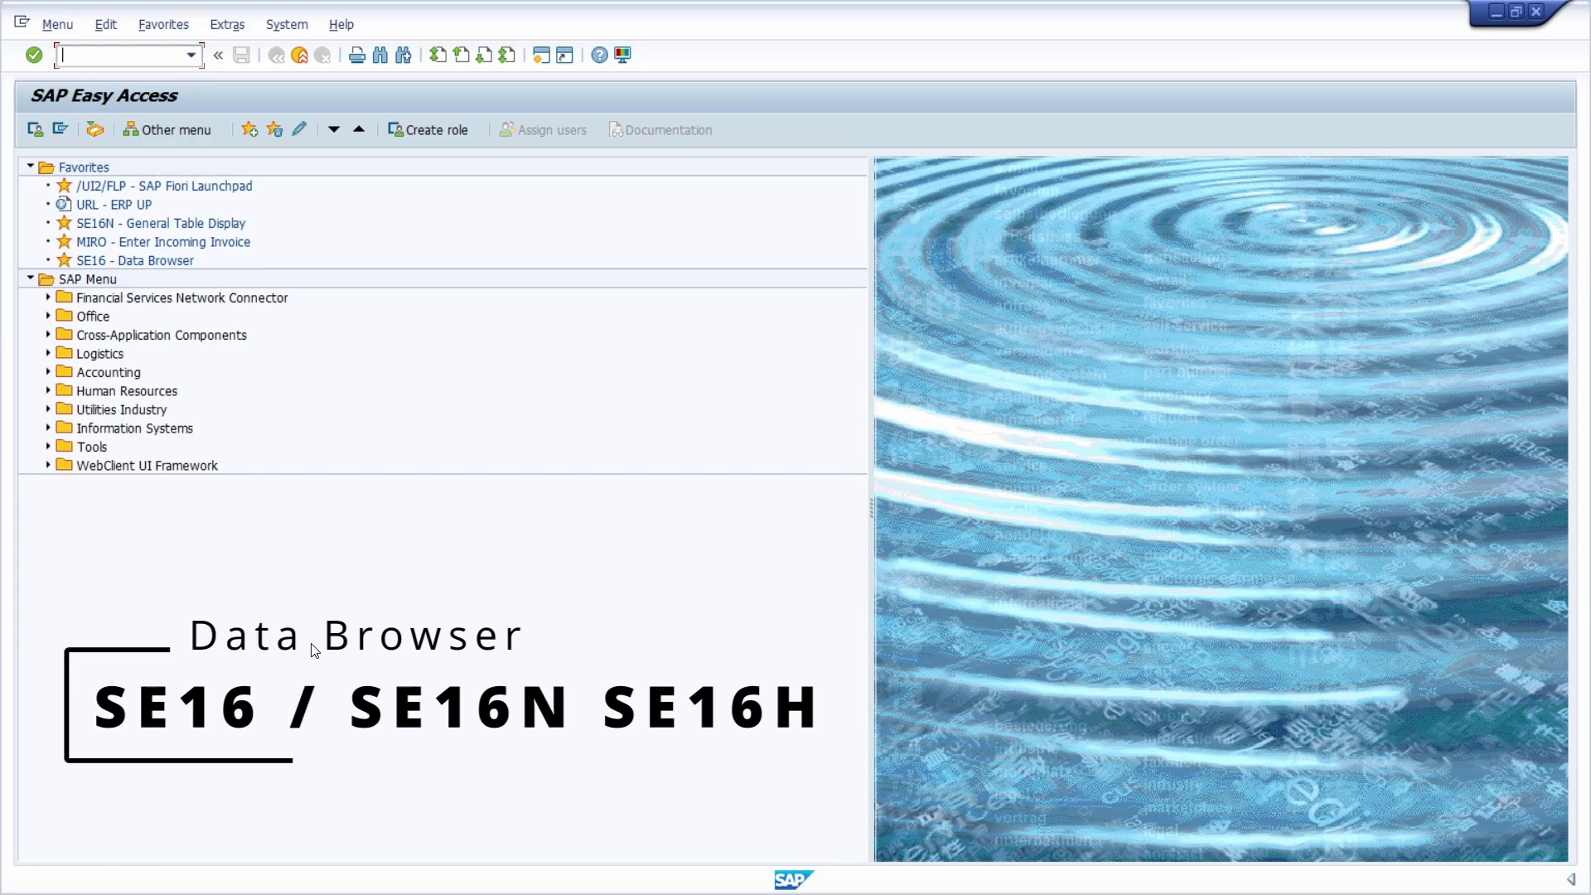
Open the General Table Display with transaction SE16N.
type("SE16N")
key("BackSpace")
type("H")
key("BackSpace")
type("N")
key("Return")
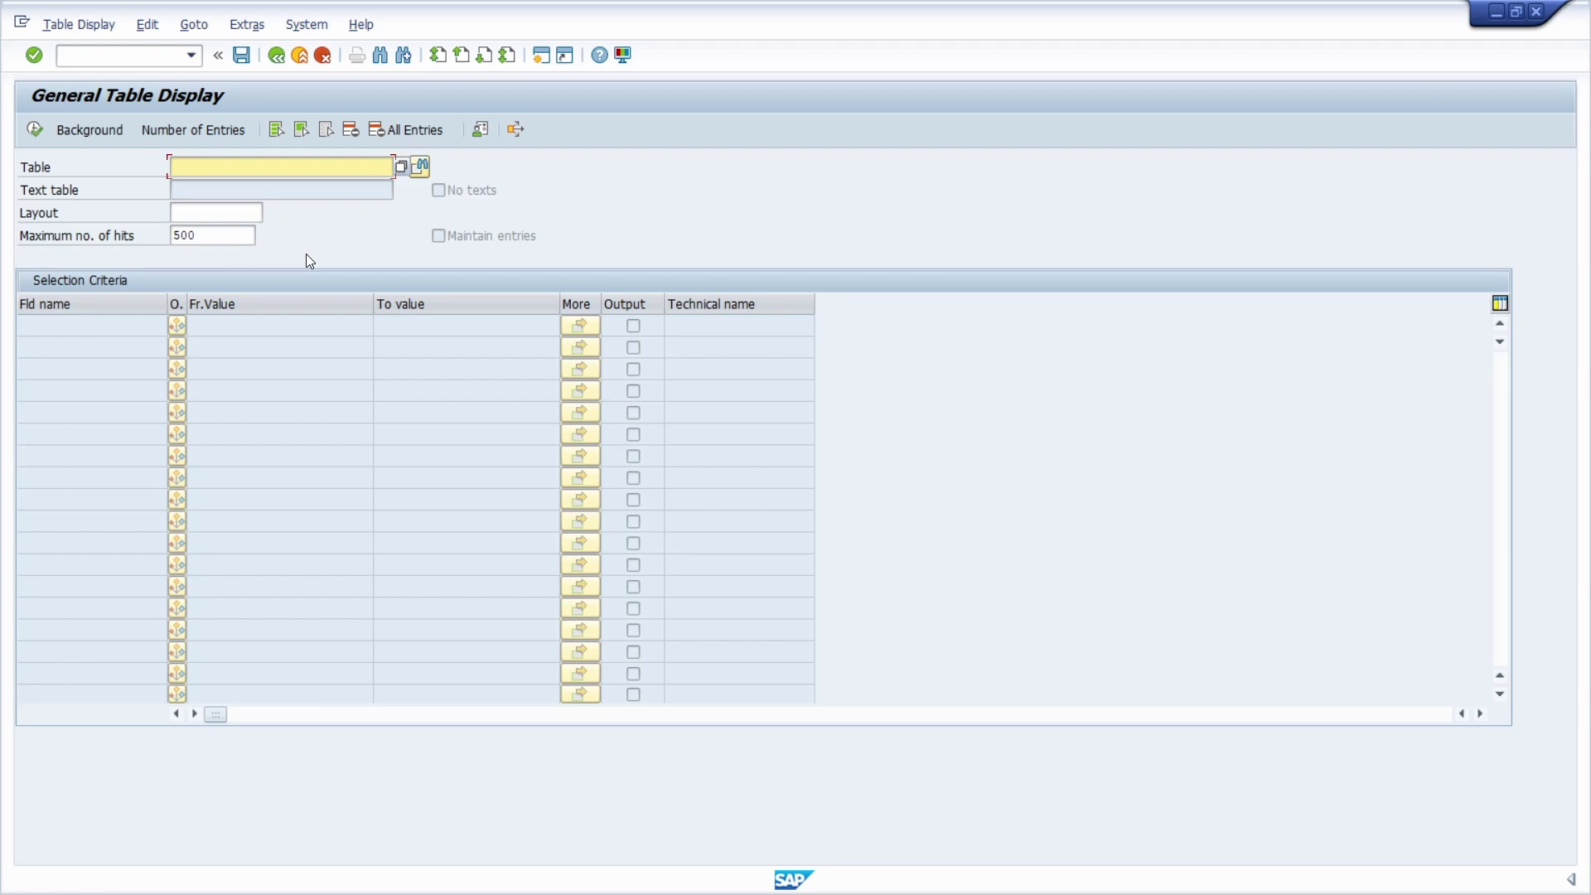
Load table TSTC, display its entries, and return to the selection screen.
type("tstc")
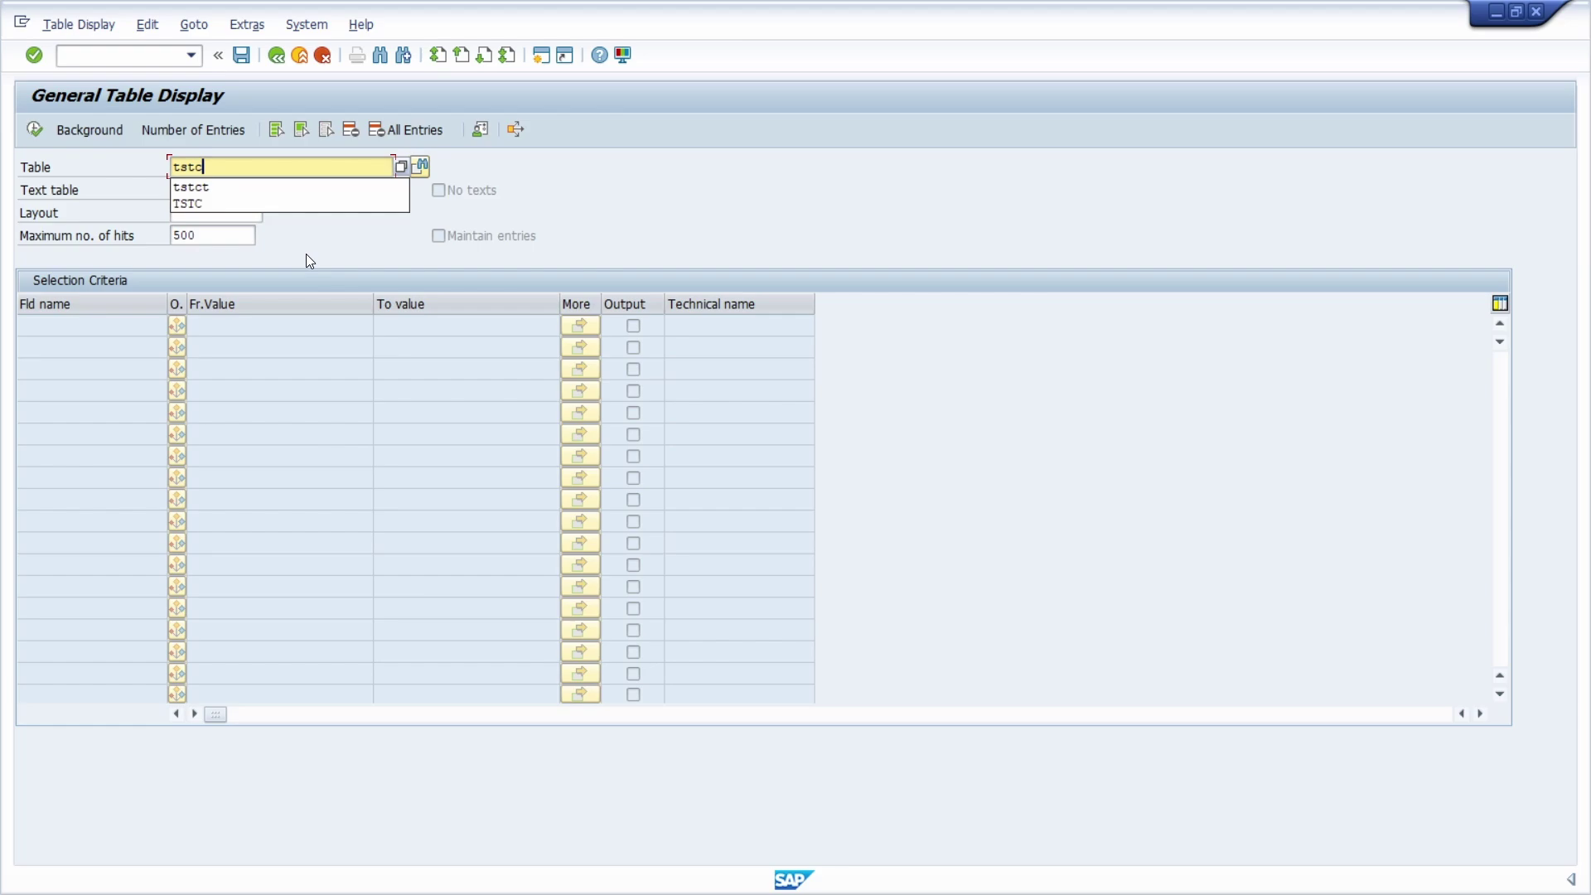
key("Return")
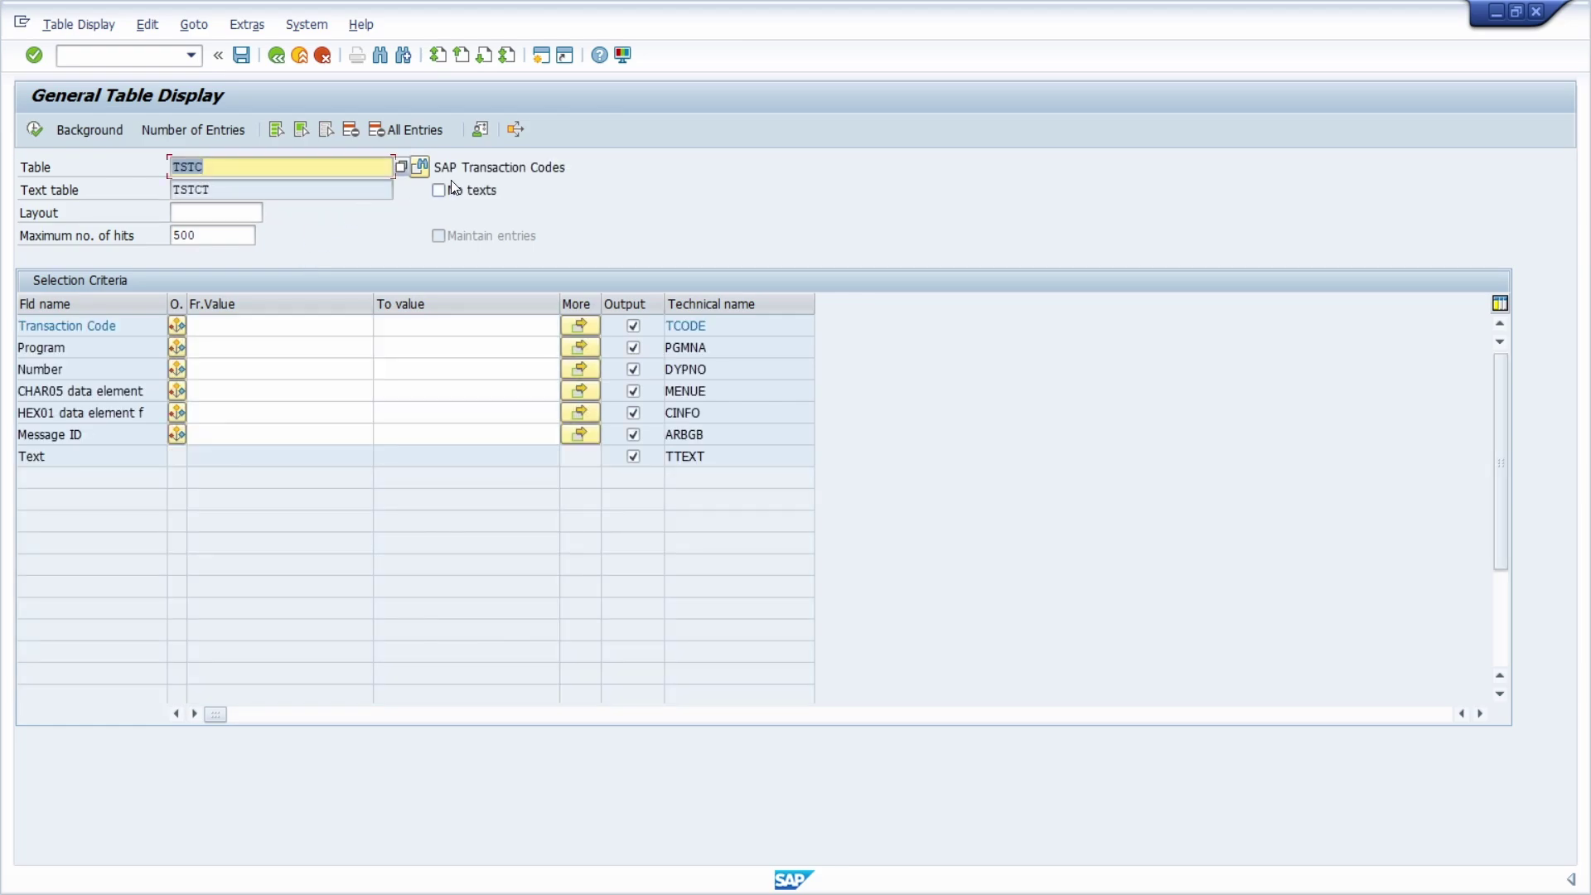
left_click(576, 168)
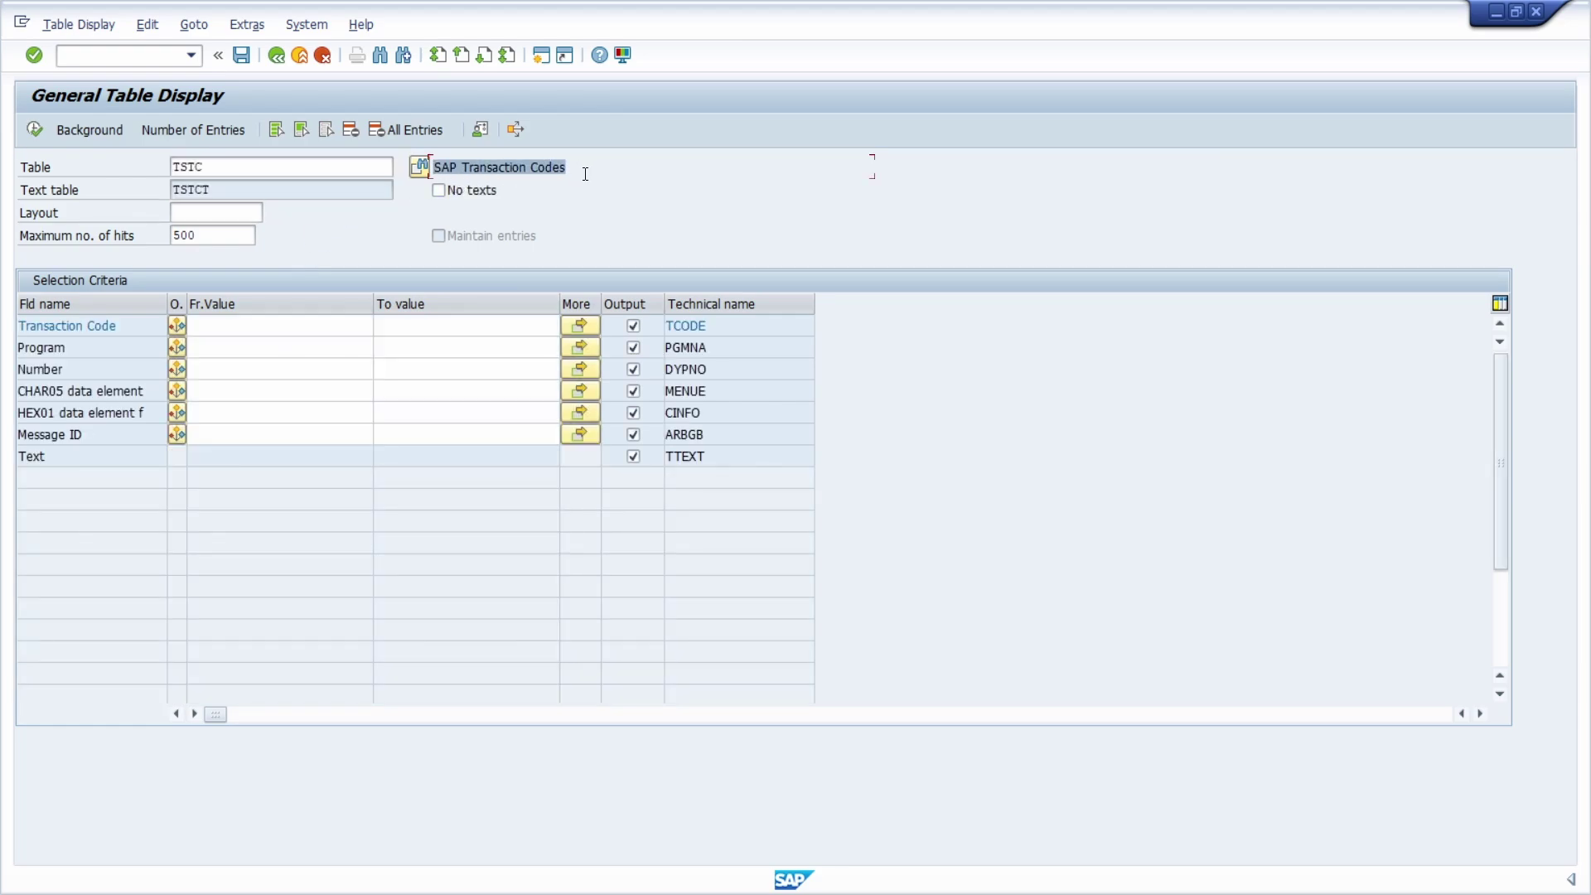
left_click(31, 130)
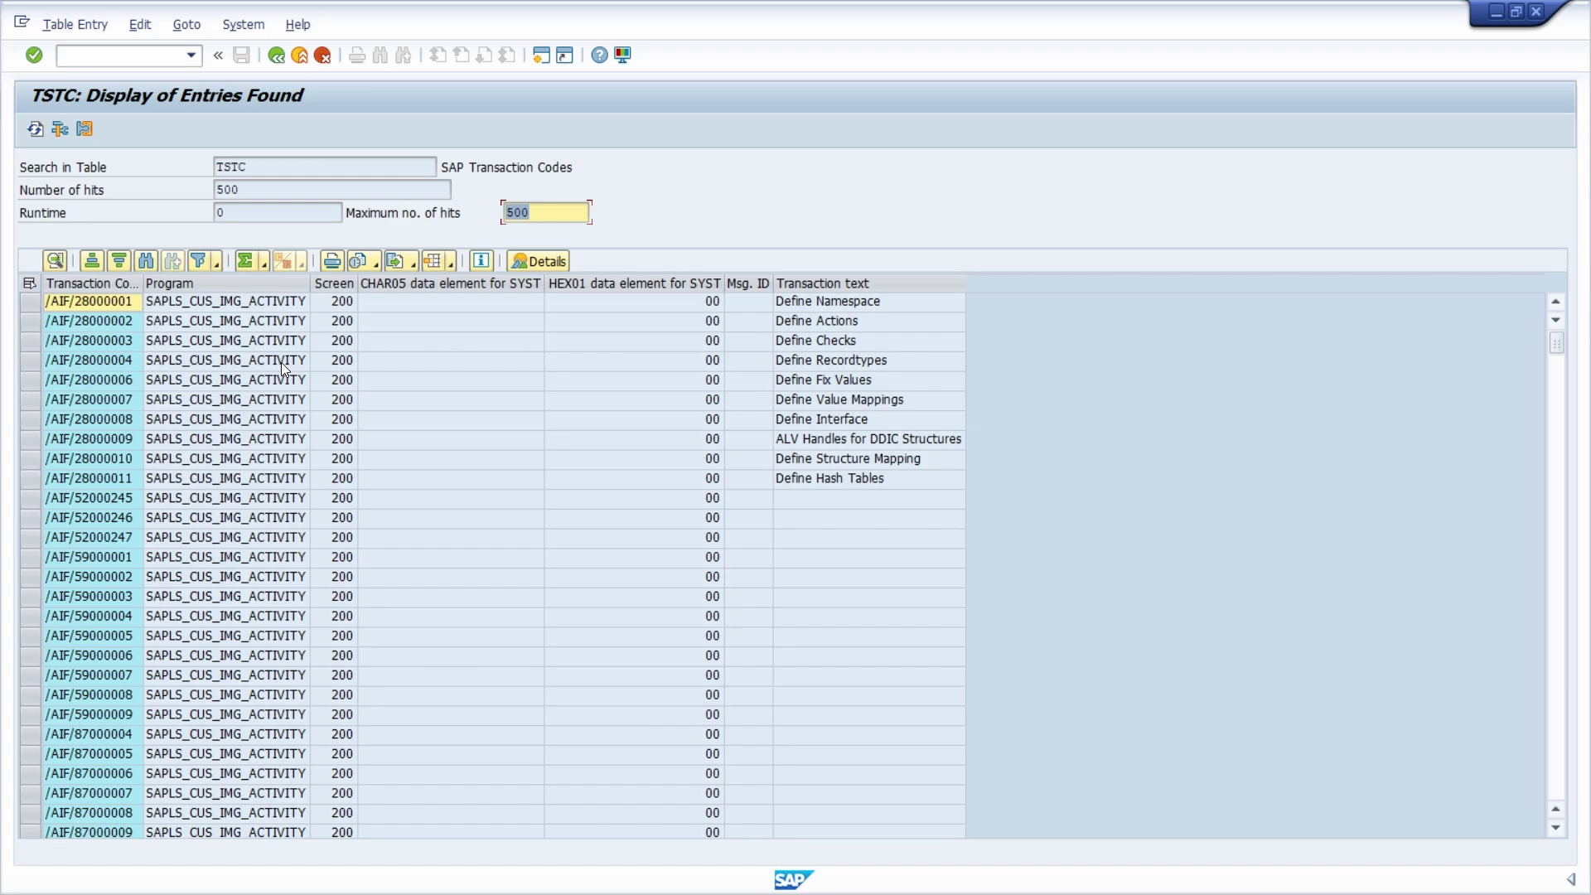
left_click(220, 167)
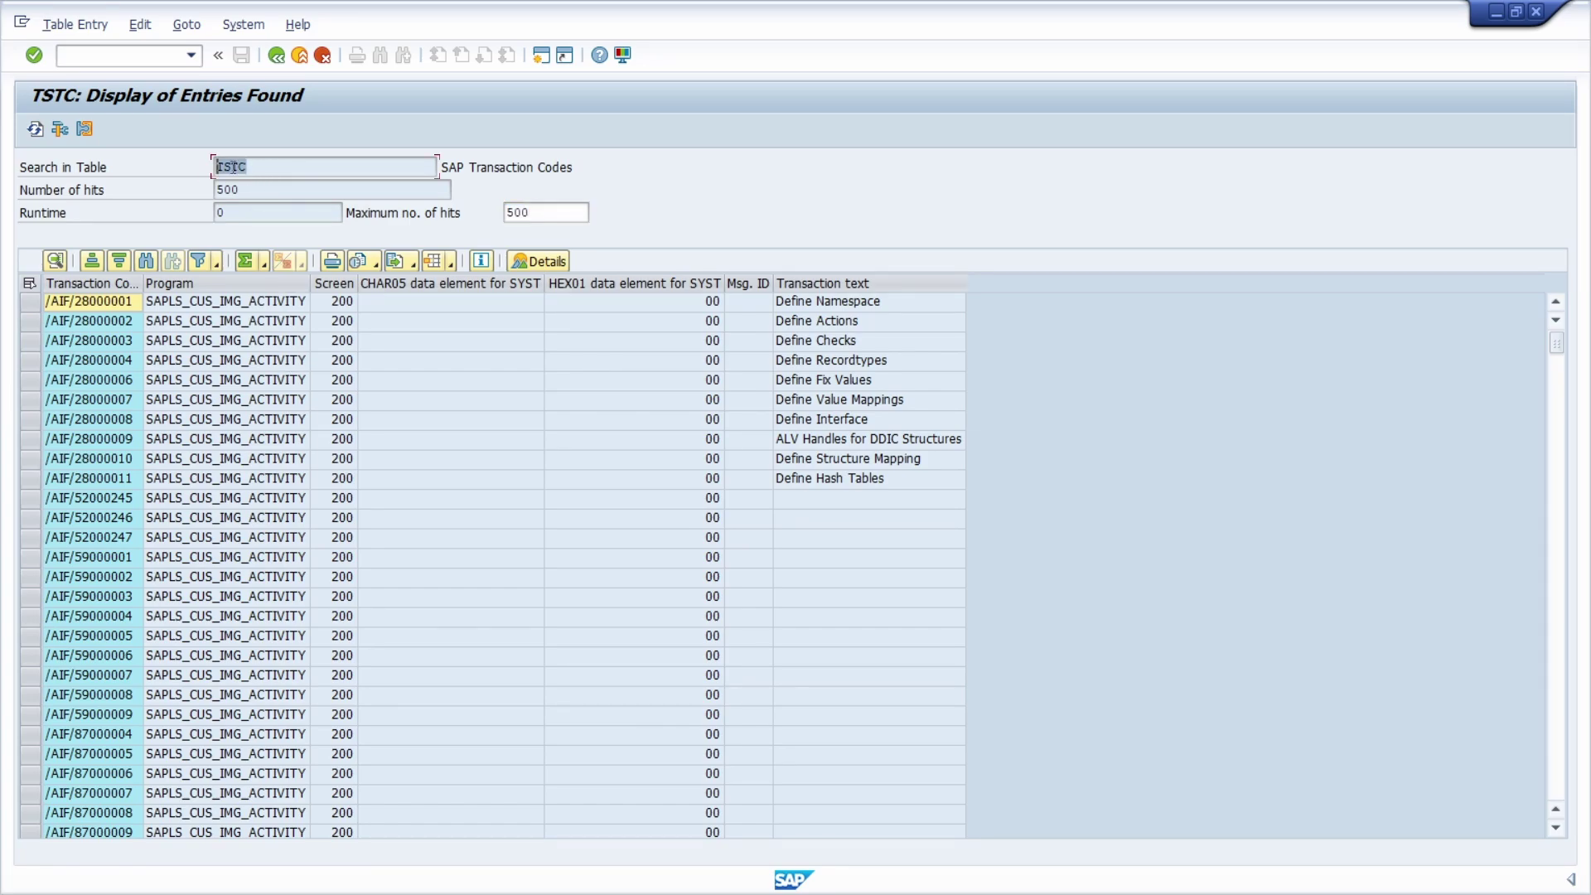
key("F3")
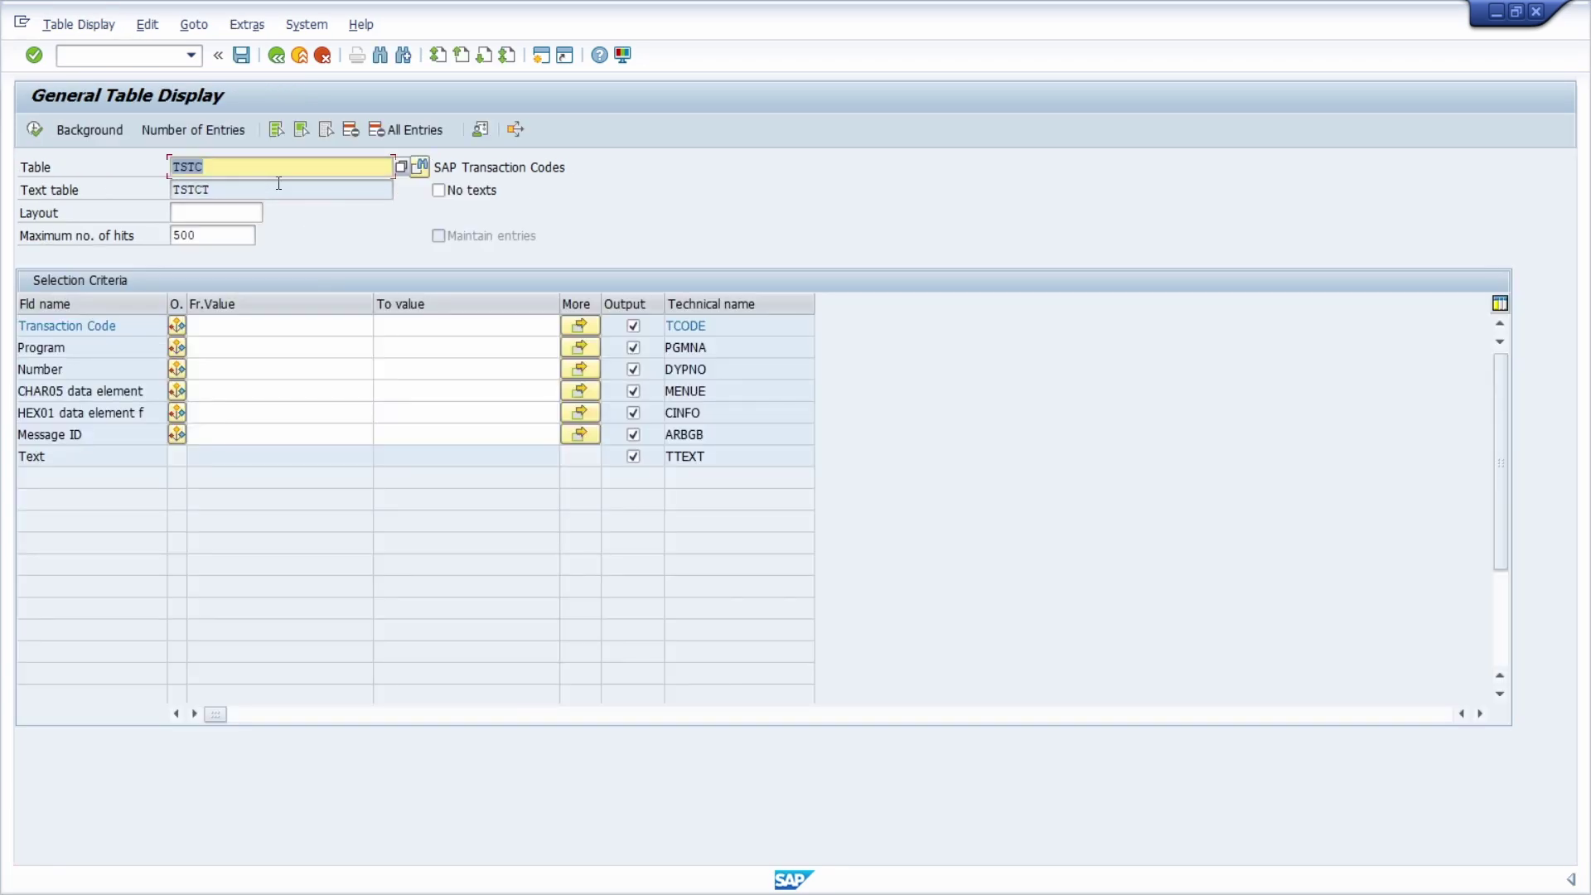
View the Repository Info System table search from the Table field's input help, and close it without selecting a table.
left_click(398, 166)
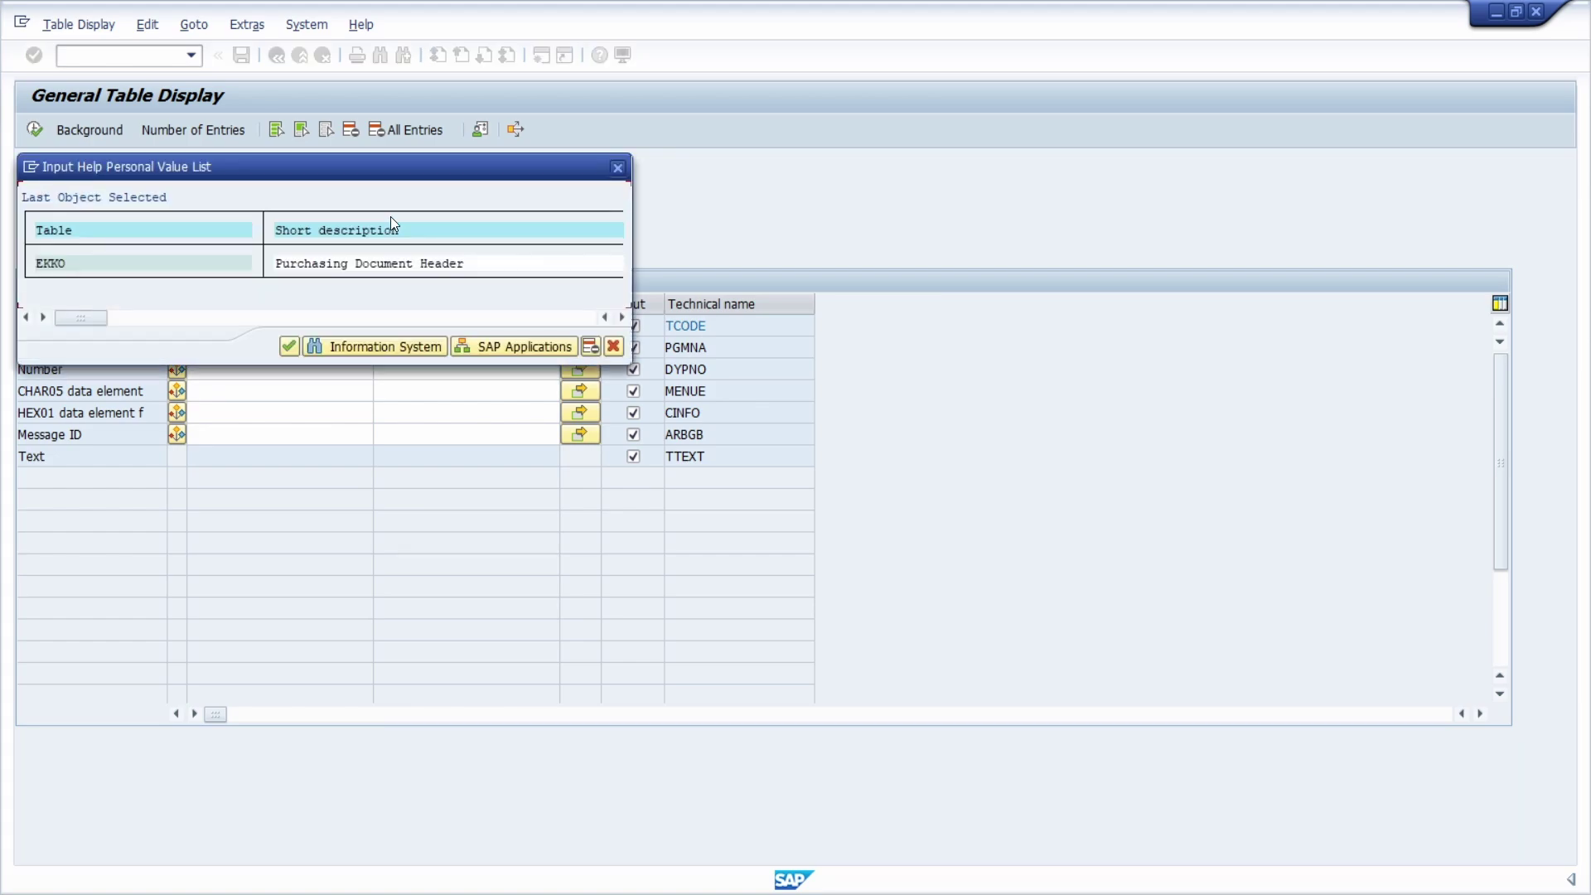
left_click(394, 348)
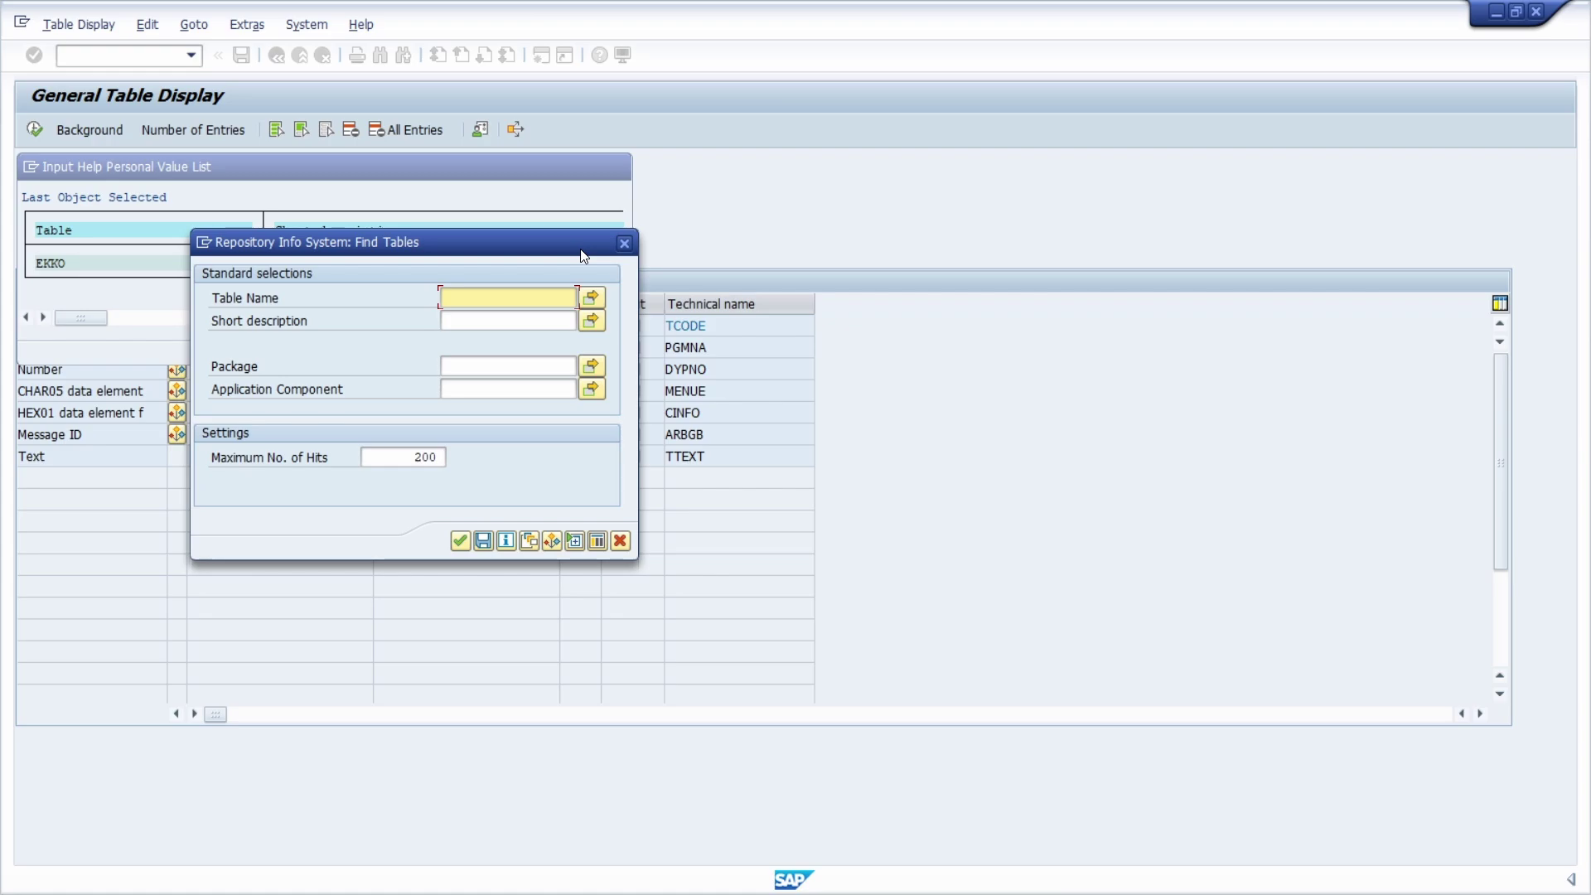
left_click(629, 247)
left_click(618, 168)
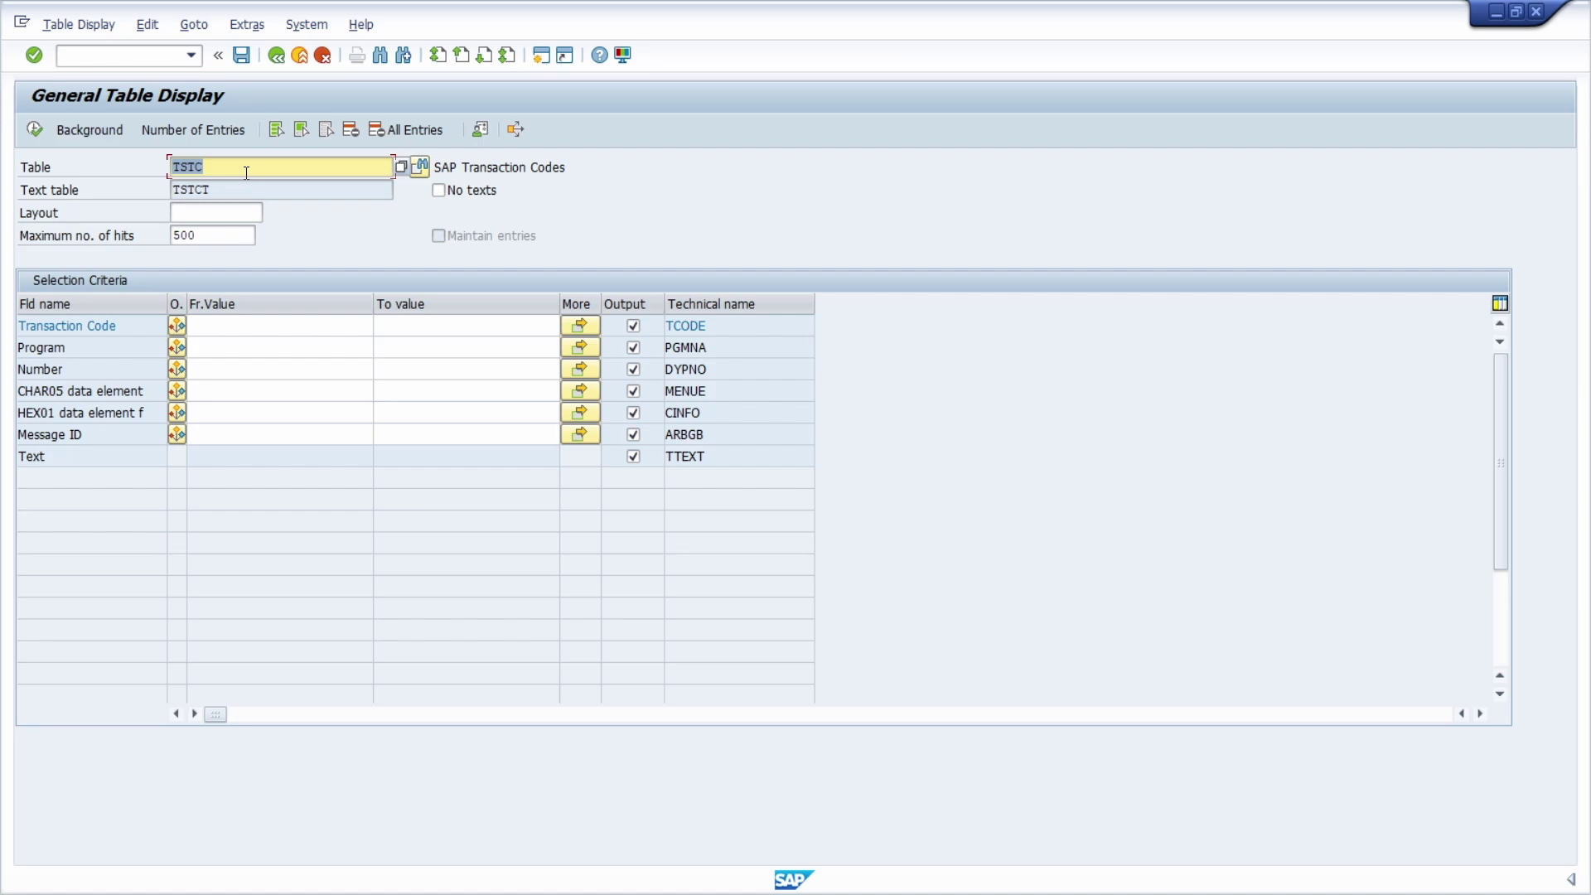
Switch to transaction SU53 to display the user's authorization check data.
key("ctrl+slash")
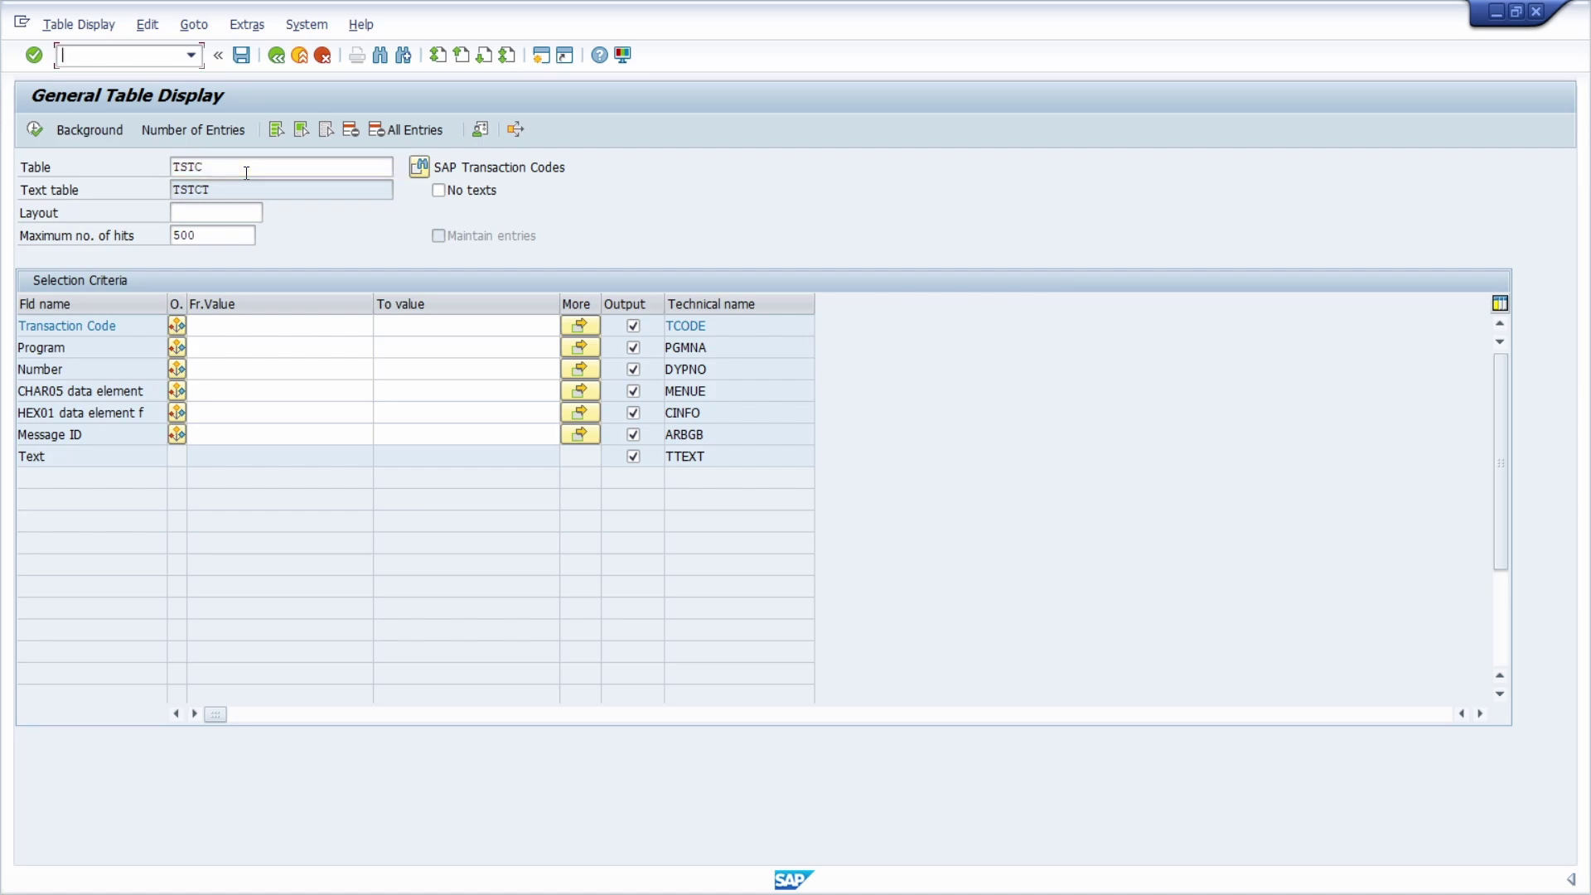
type("/nSU")
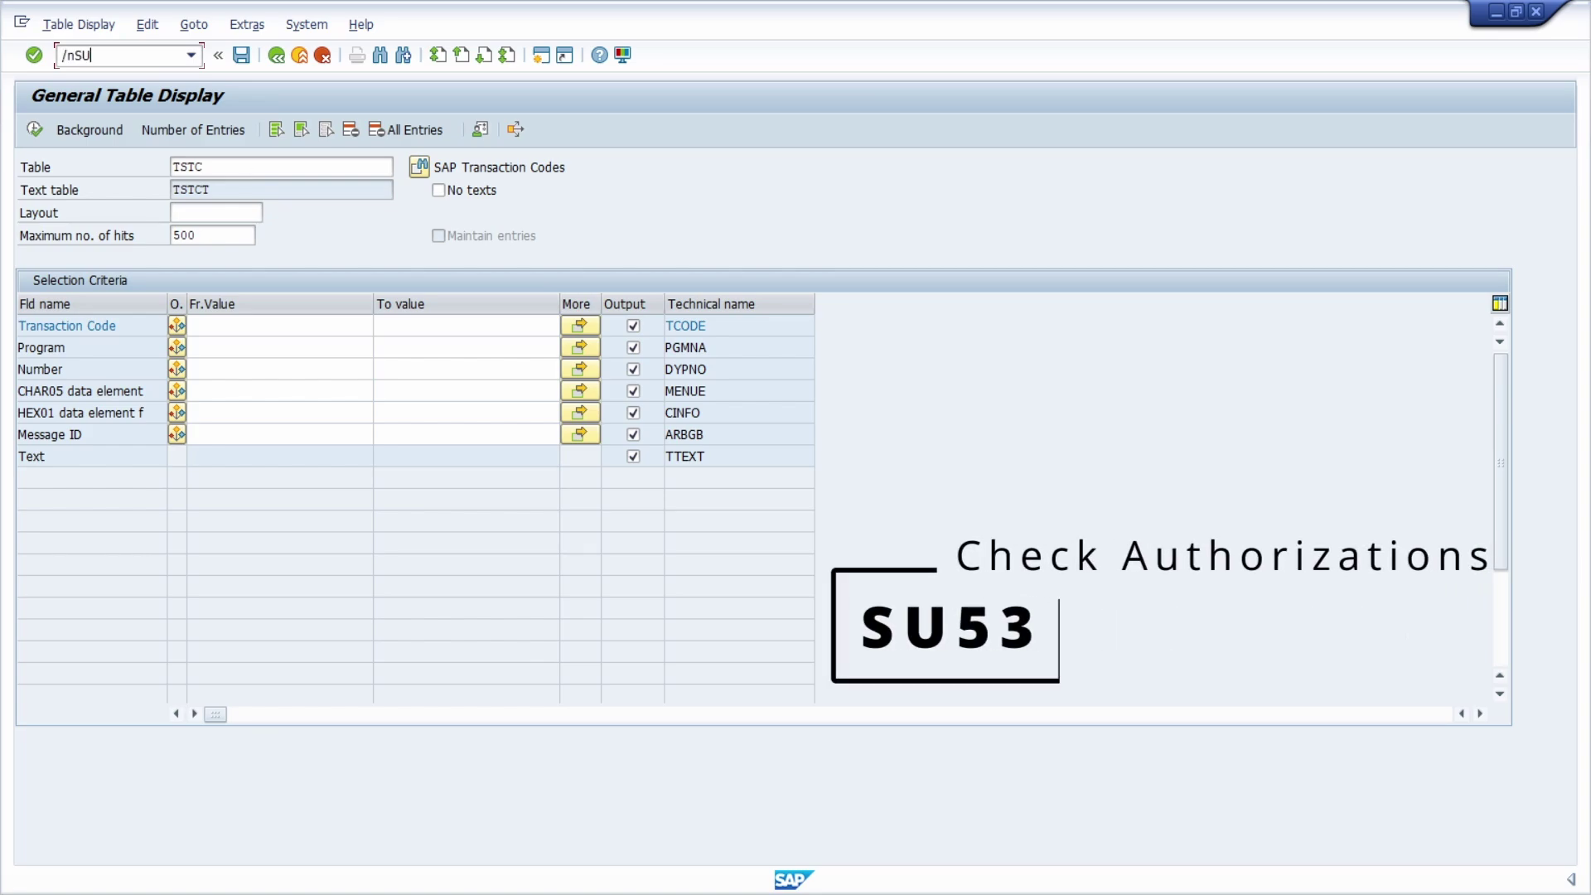
type("53")
key("Return")
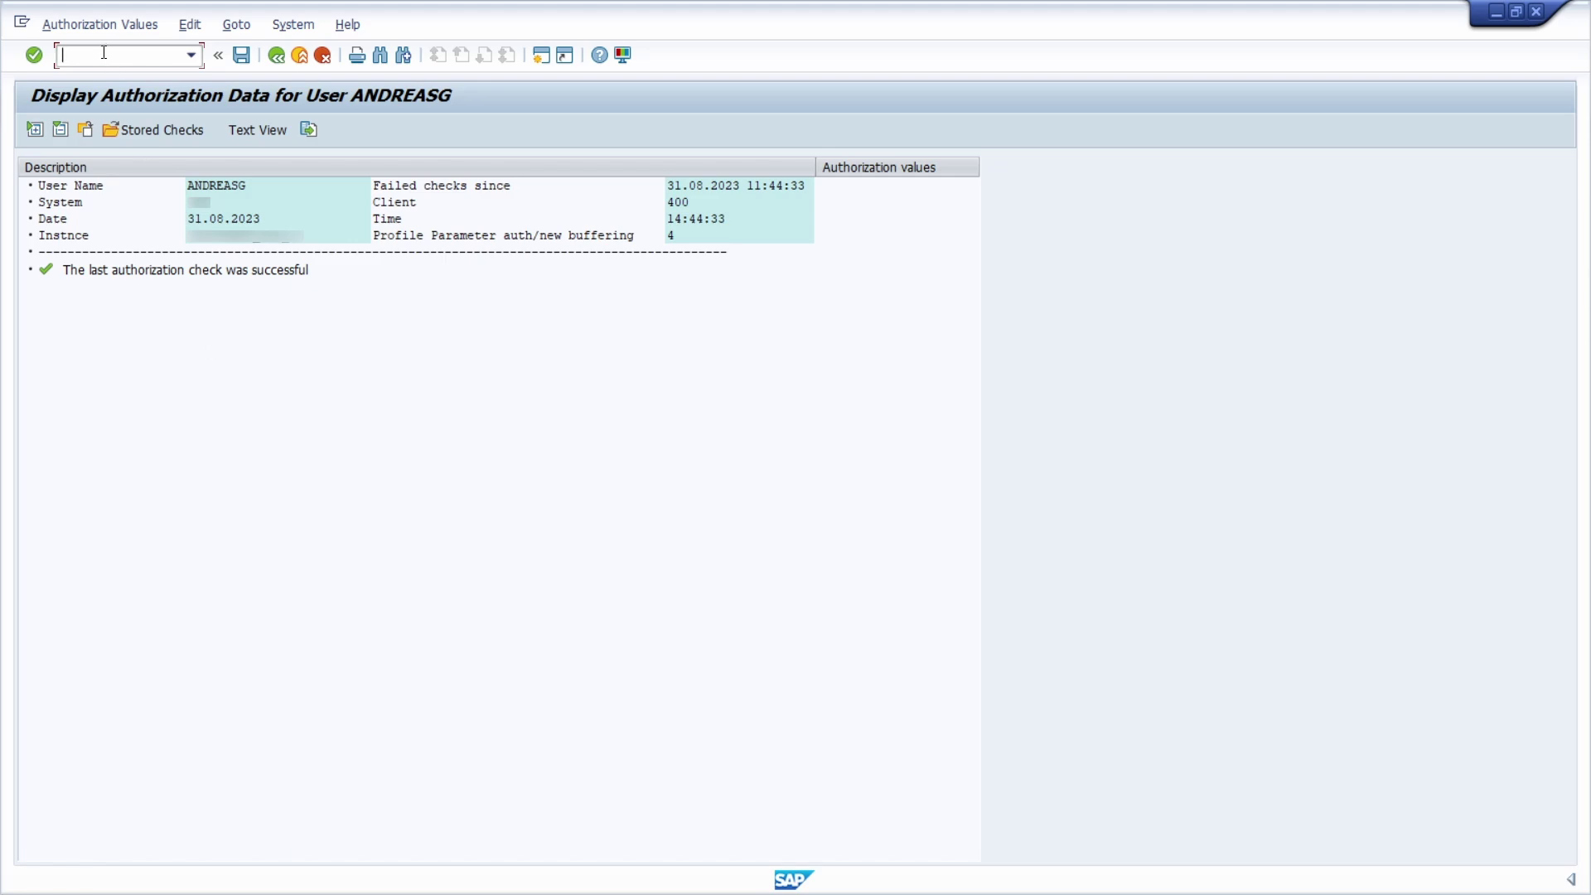
Switch to the user profile with transaction SU3 and view its default settings and parameters.
type("/nsu3")
key("Return")
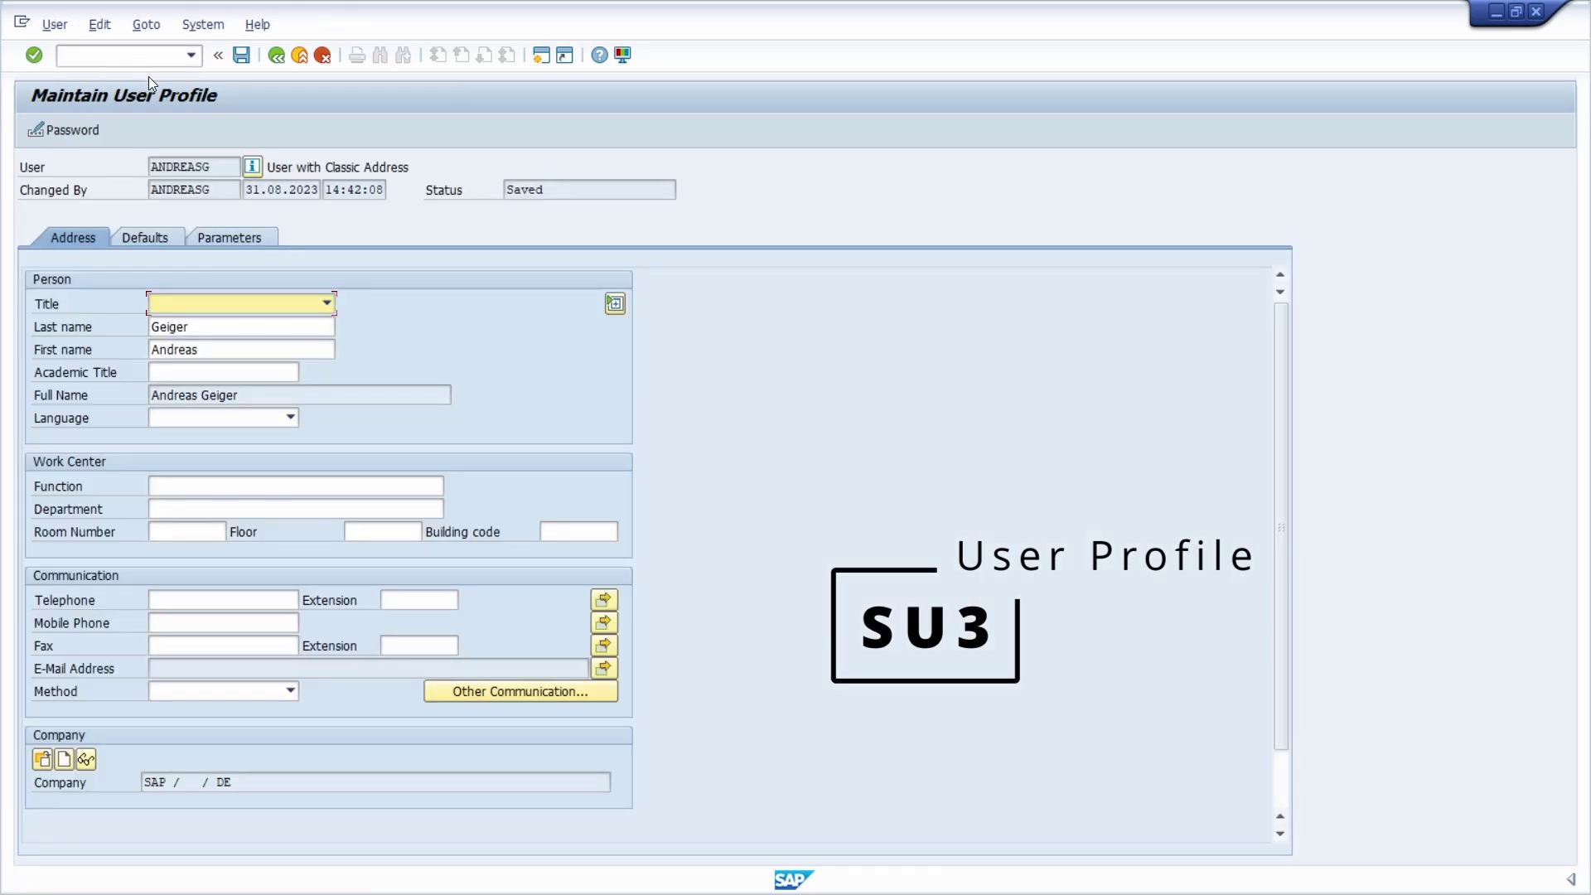
left_click(203, 33)
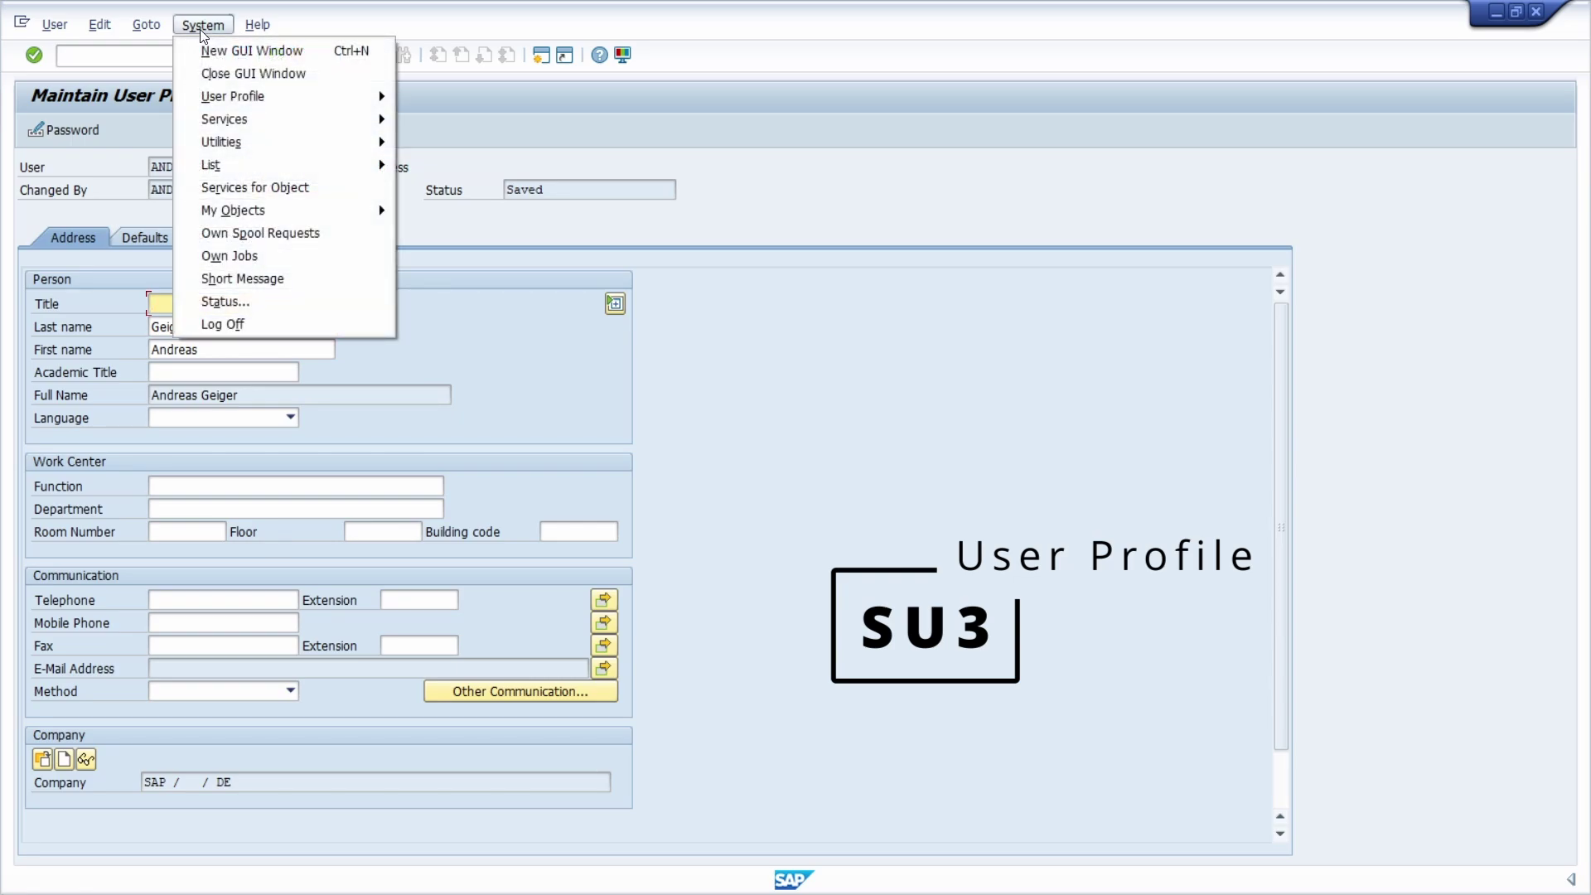
mouse_move(292, 103)
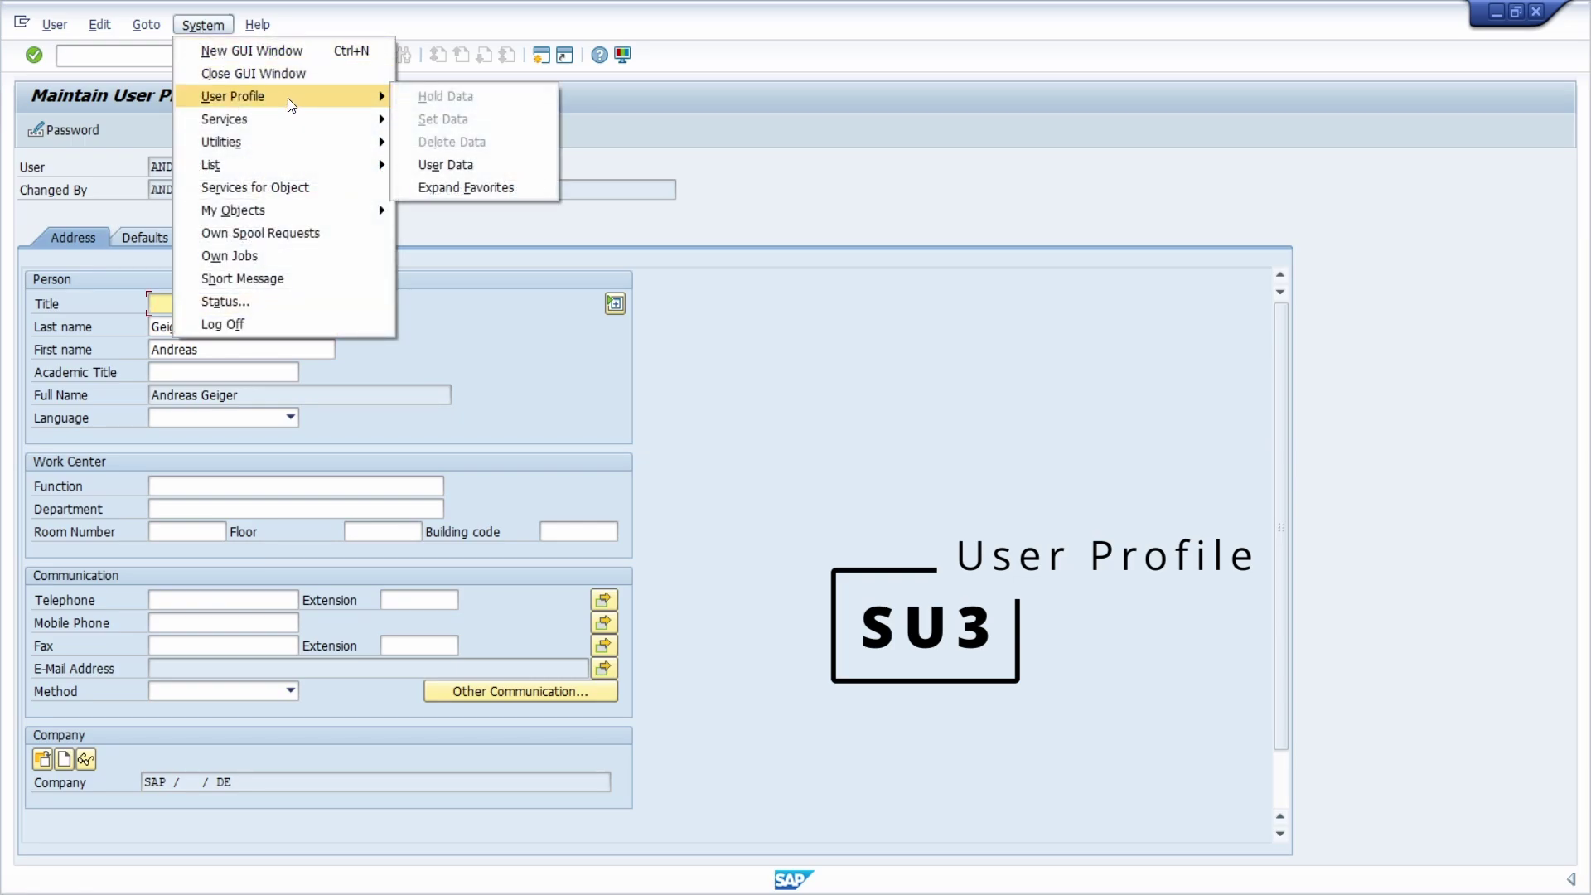
left_click(448, 165)
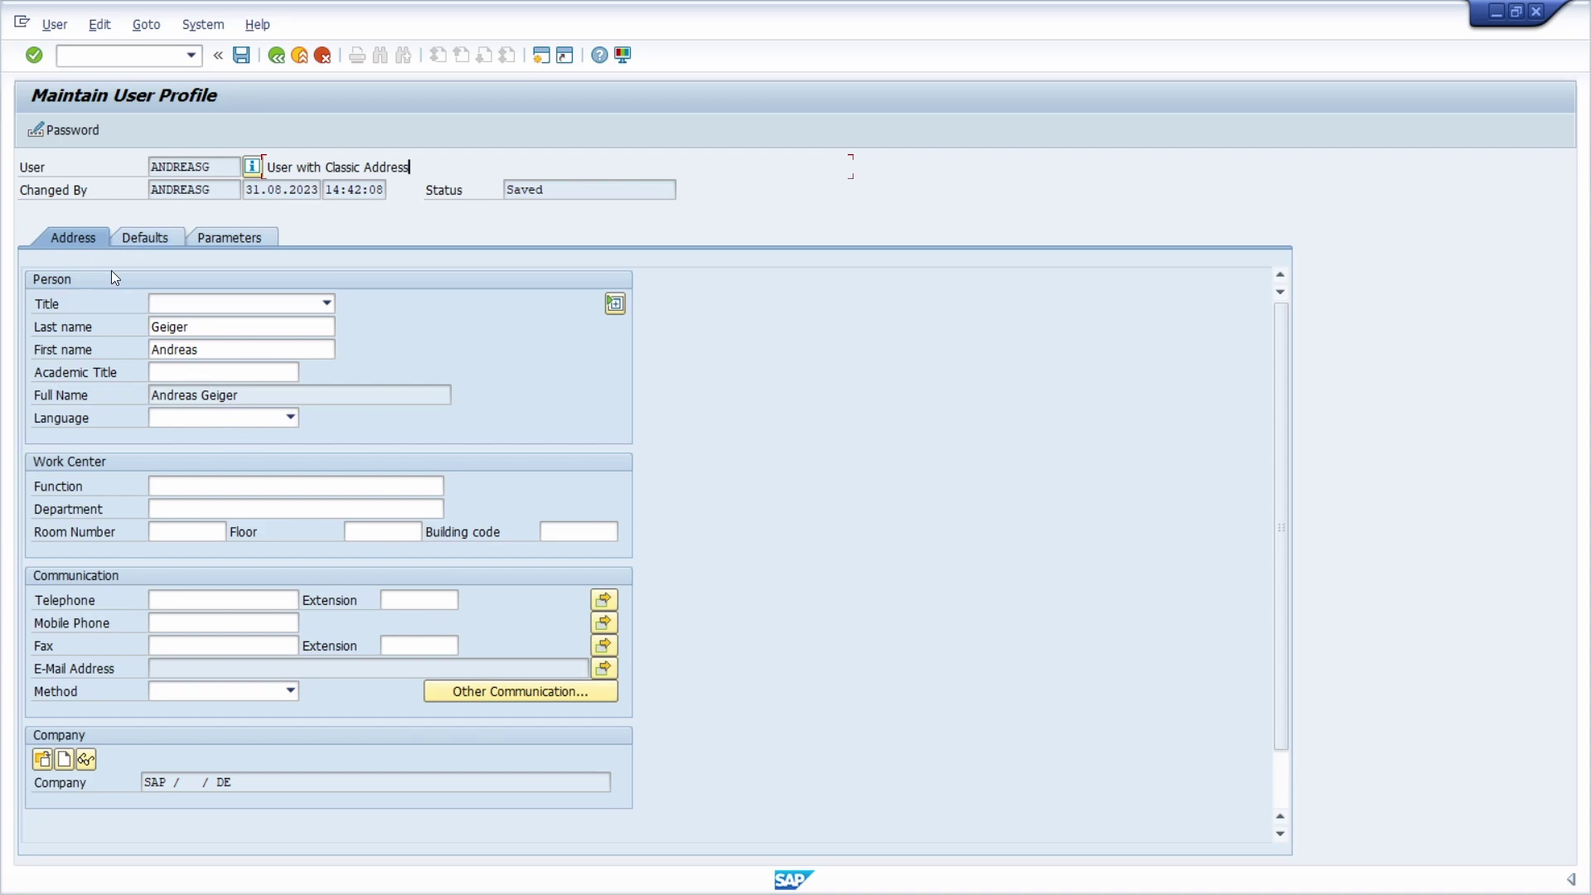
left_click(143, 241)
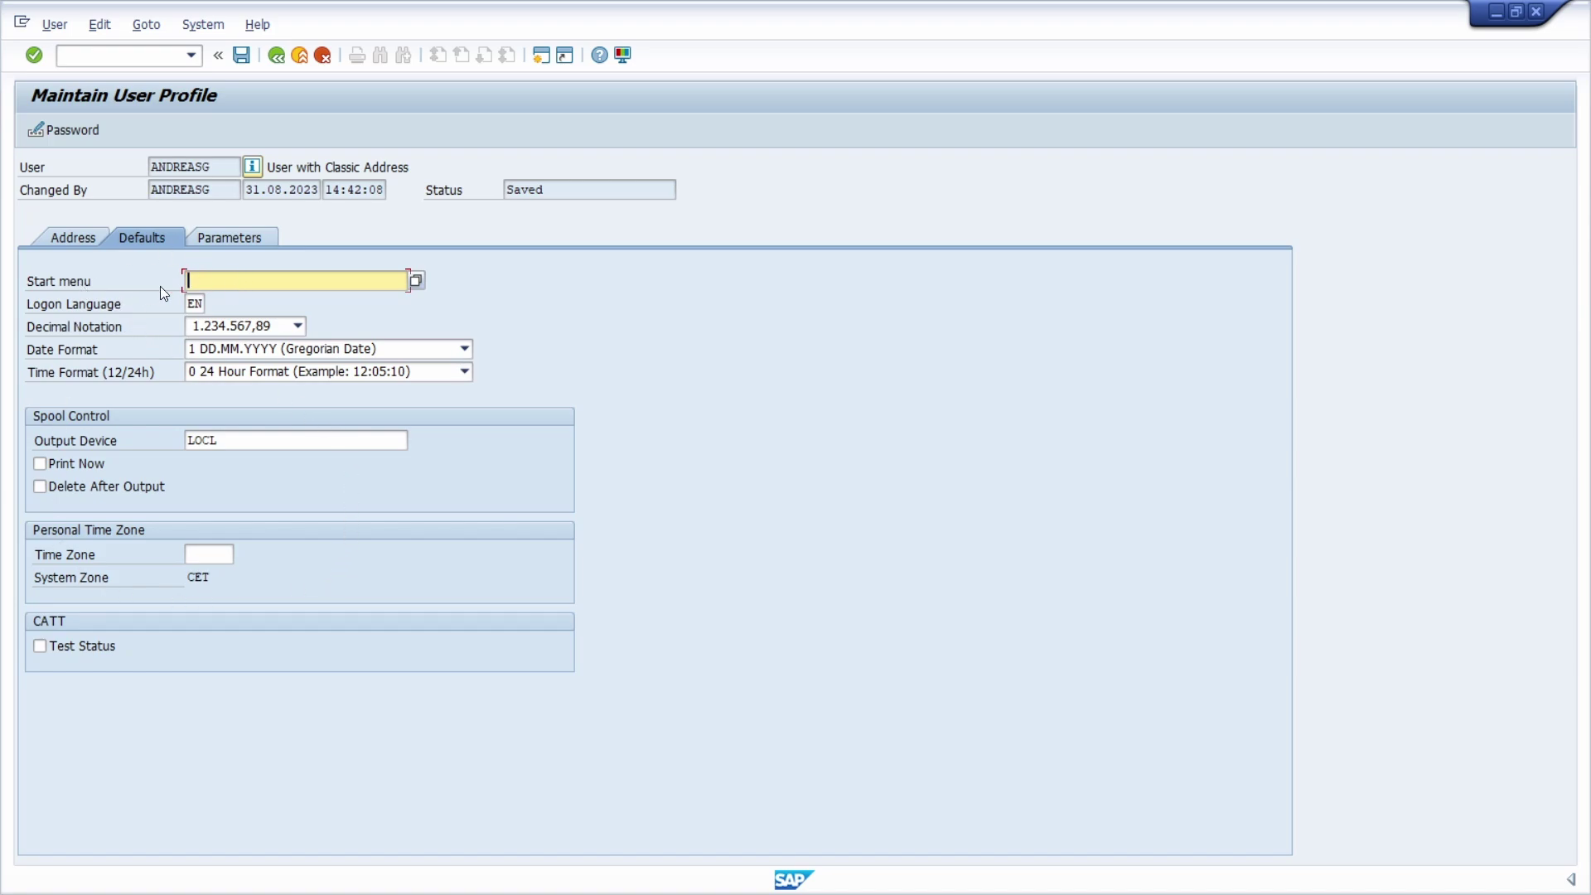
left_click(231, 234)
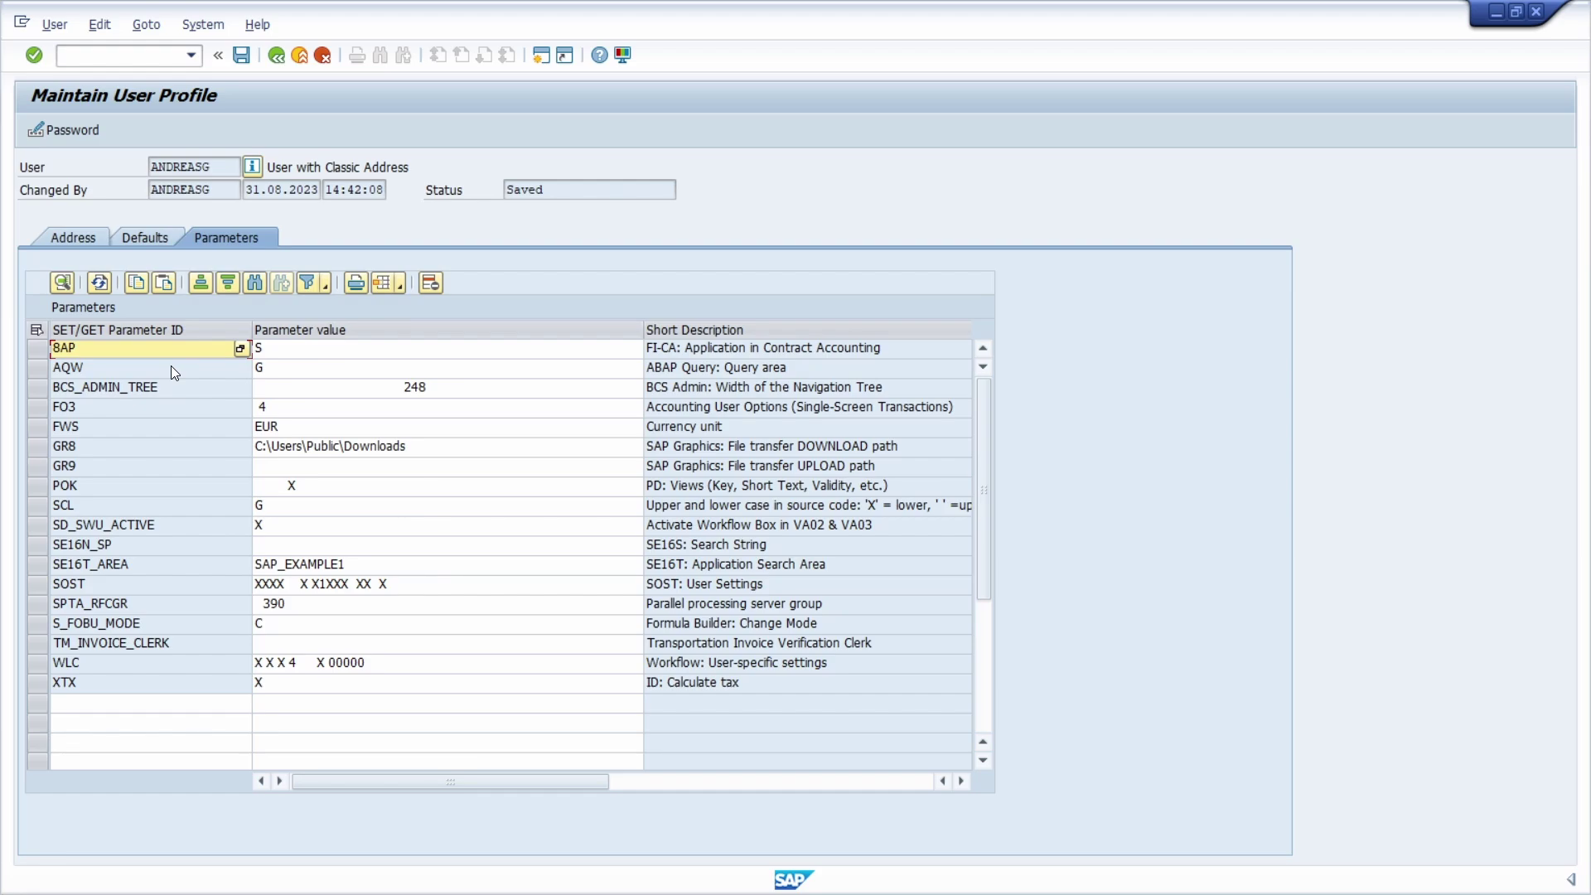
Switch to transaction maintenance with transaction code SE93.
key("ctrl+slash")
type("/n")
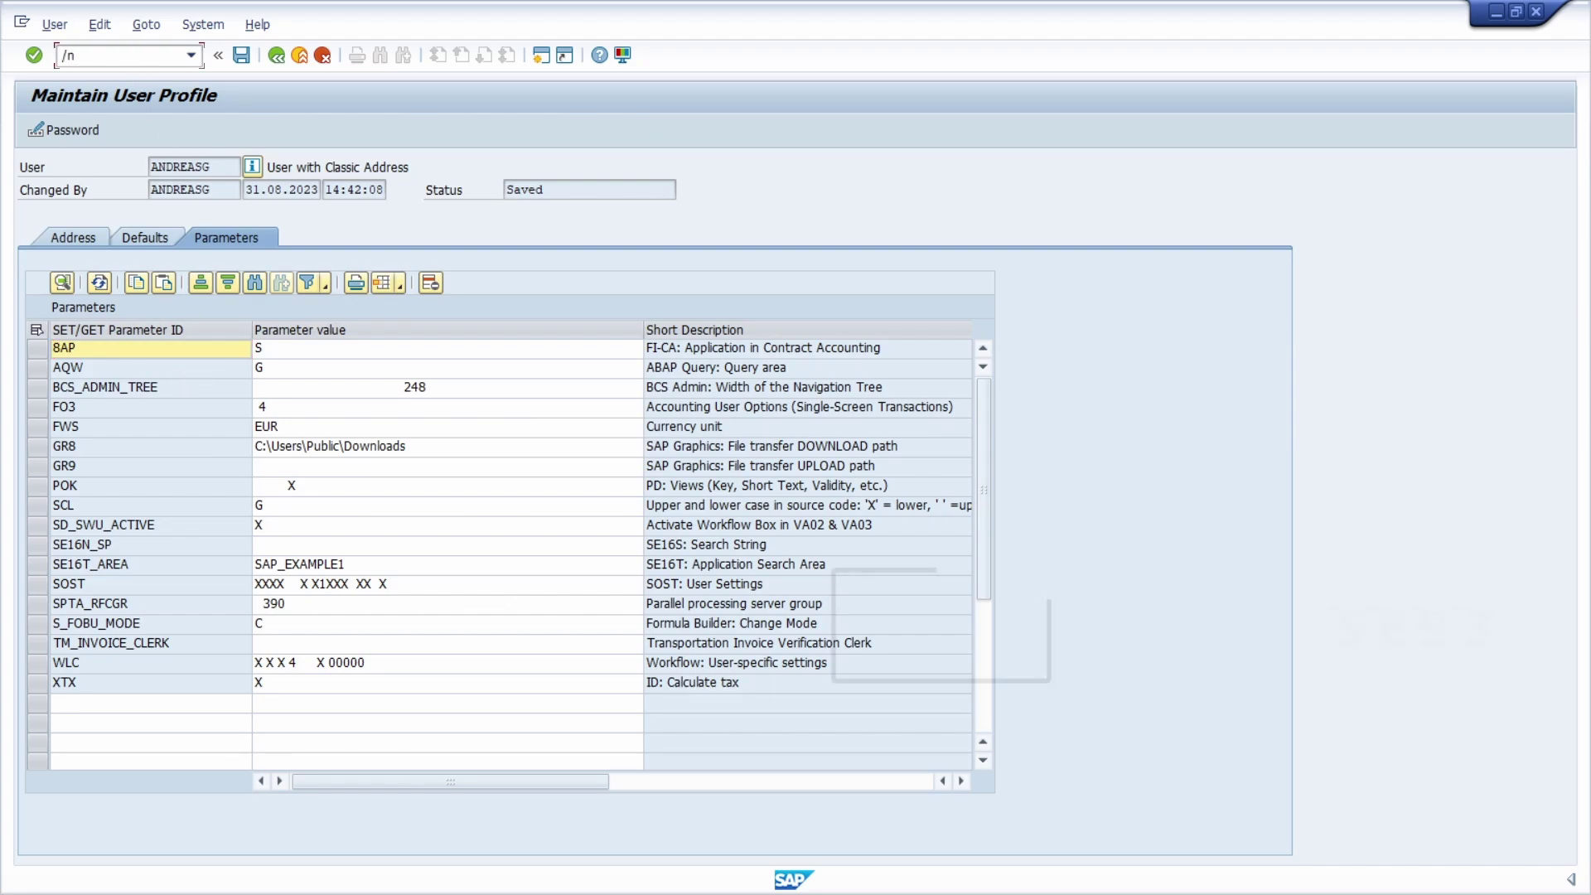
type("se9")
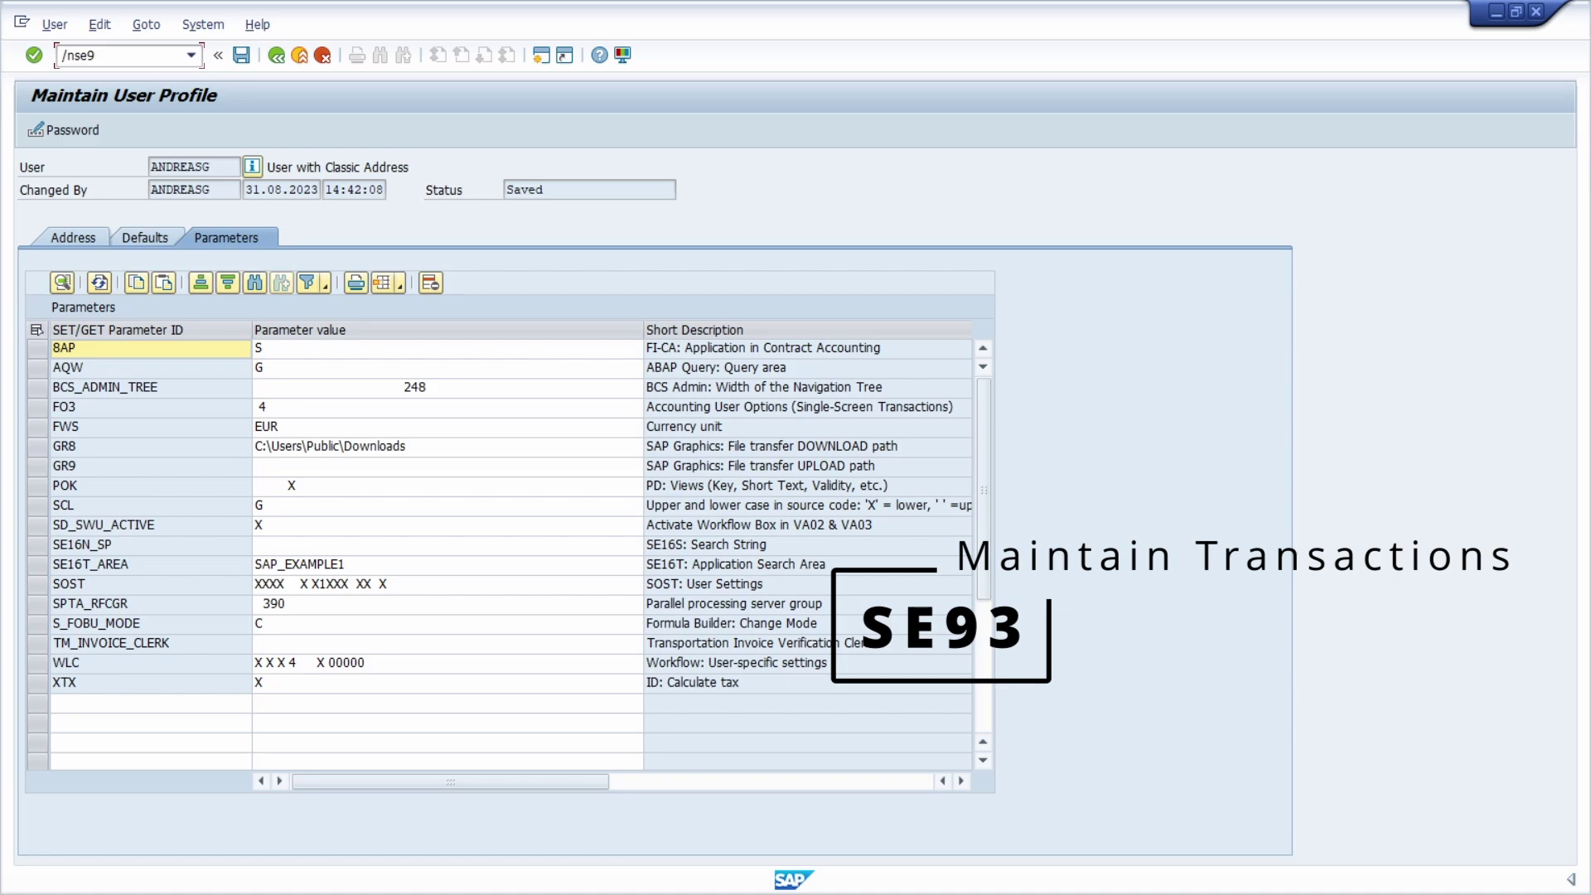
key("Return")
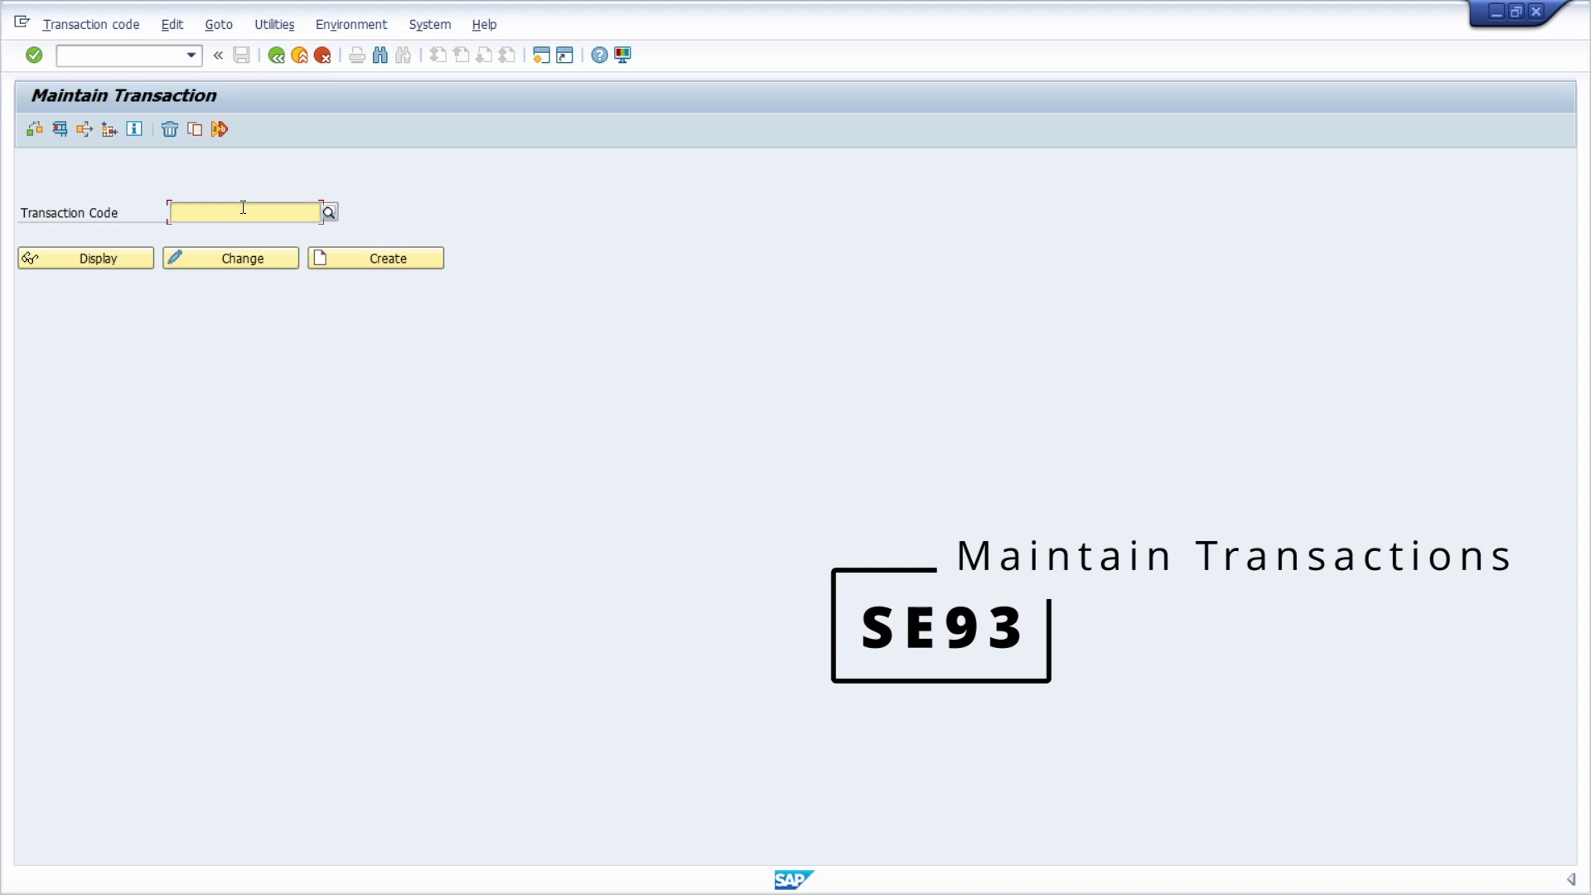
Display the definition of transaction MIRO, highlight its program name, and return to the Maintain Transaction start screen.
type("MIRO")
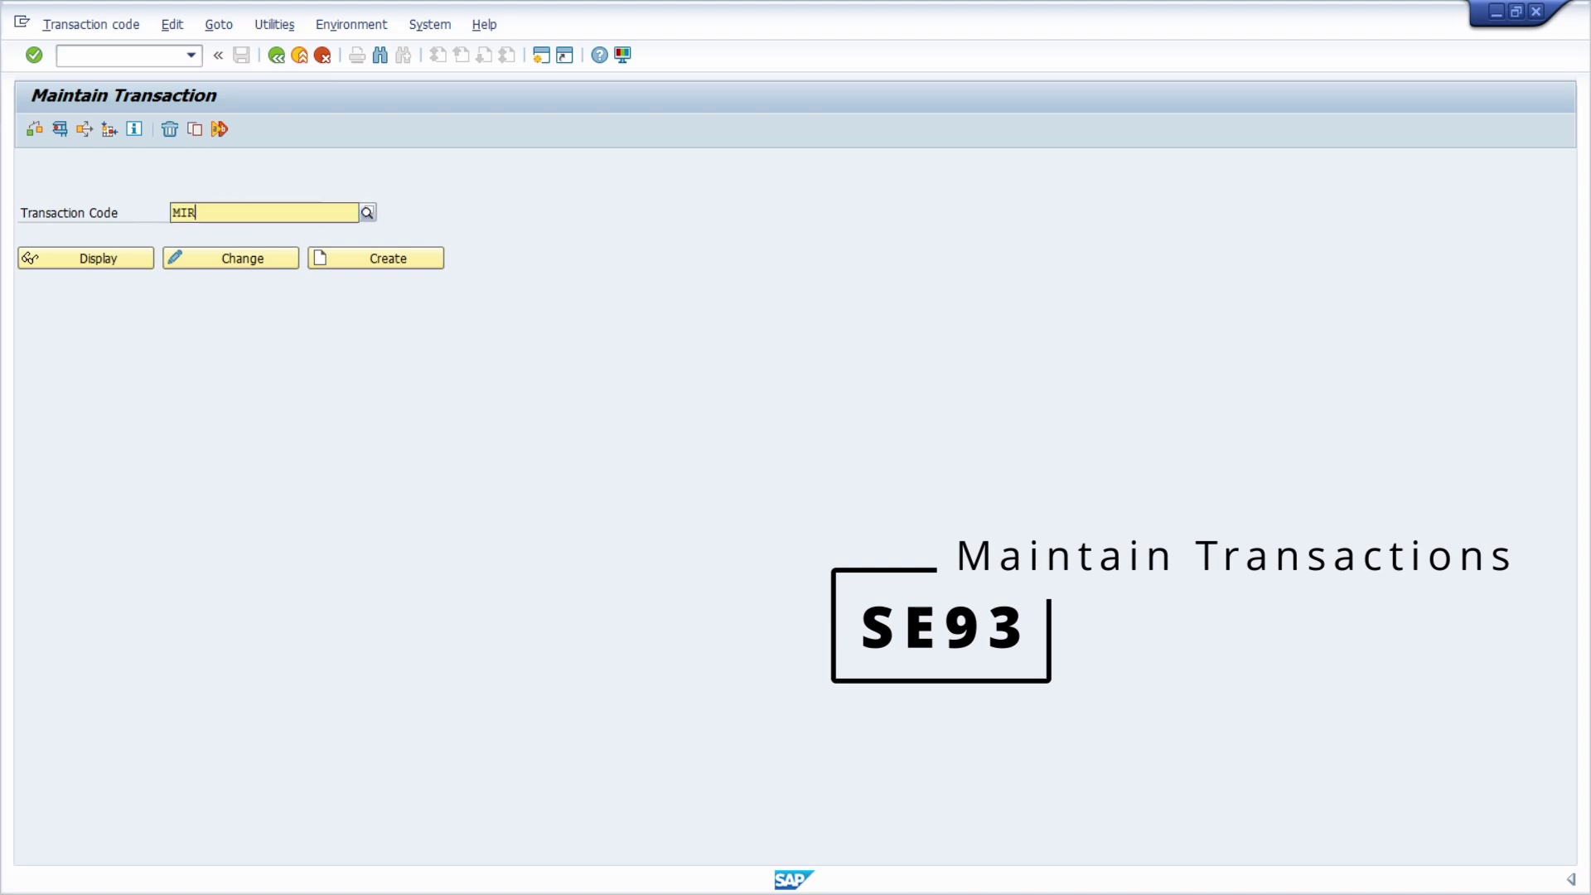
left_click(320, 321)
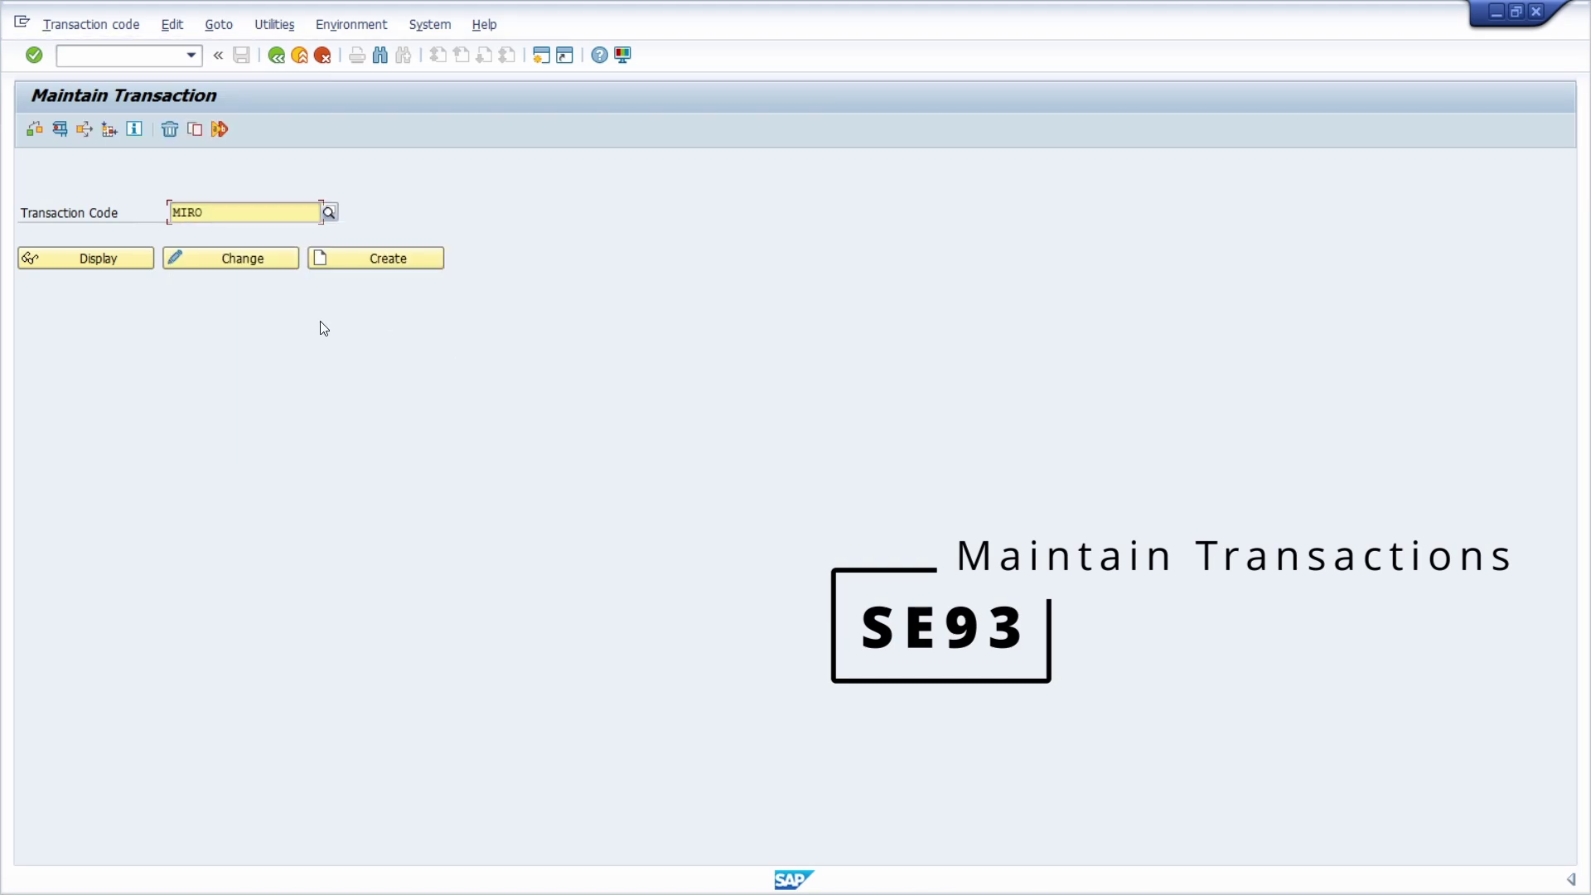
left_click(108, 263)
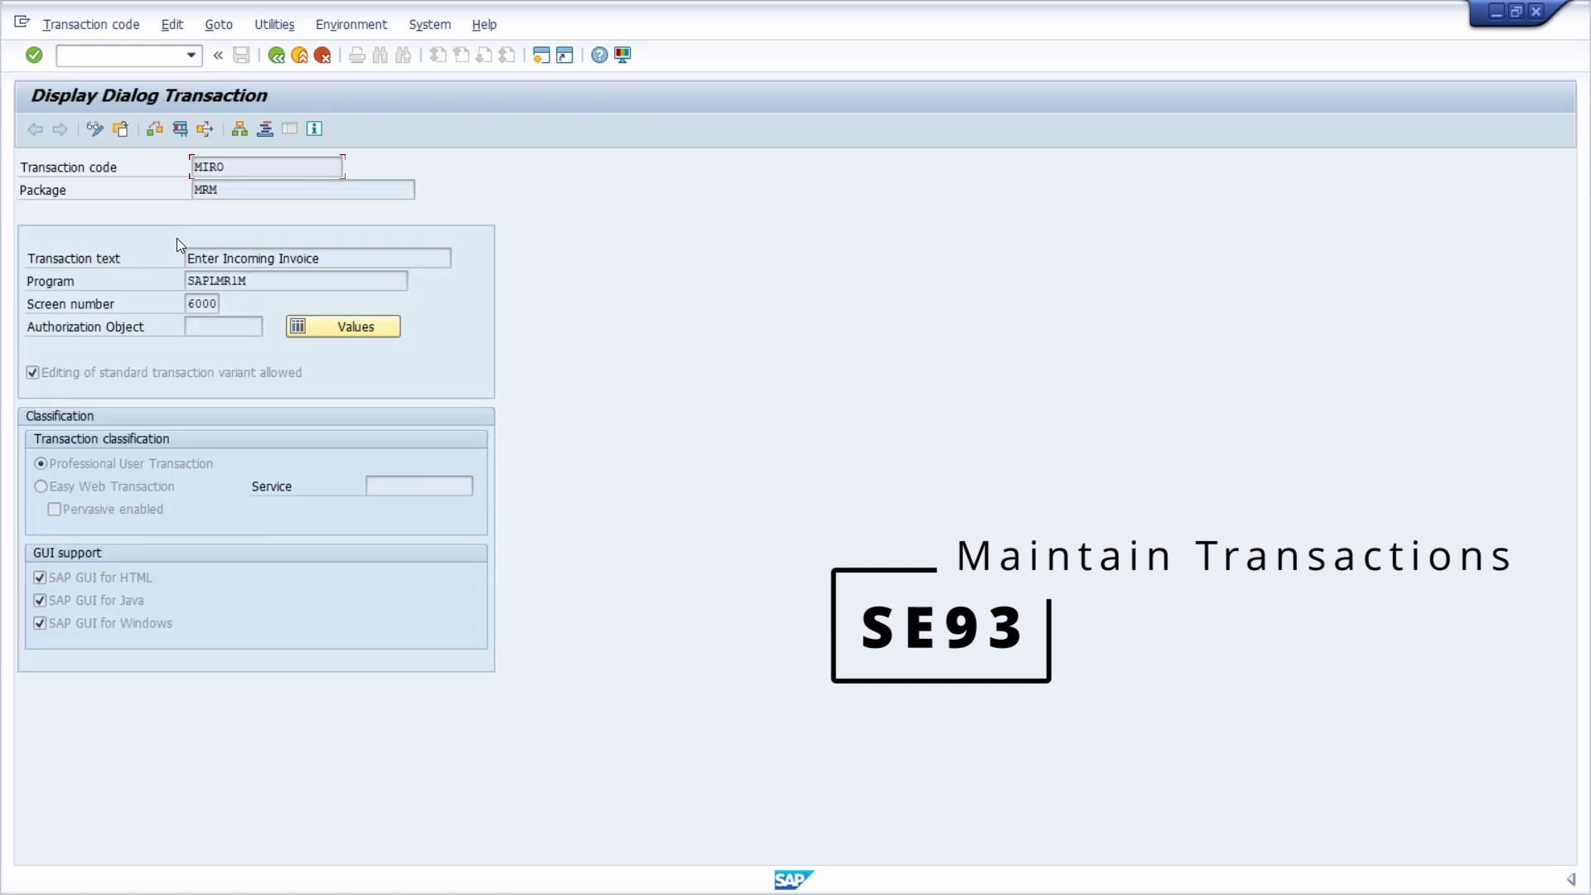
left_click_drag(267, 279, 186, 280)
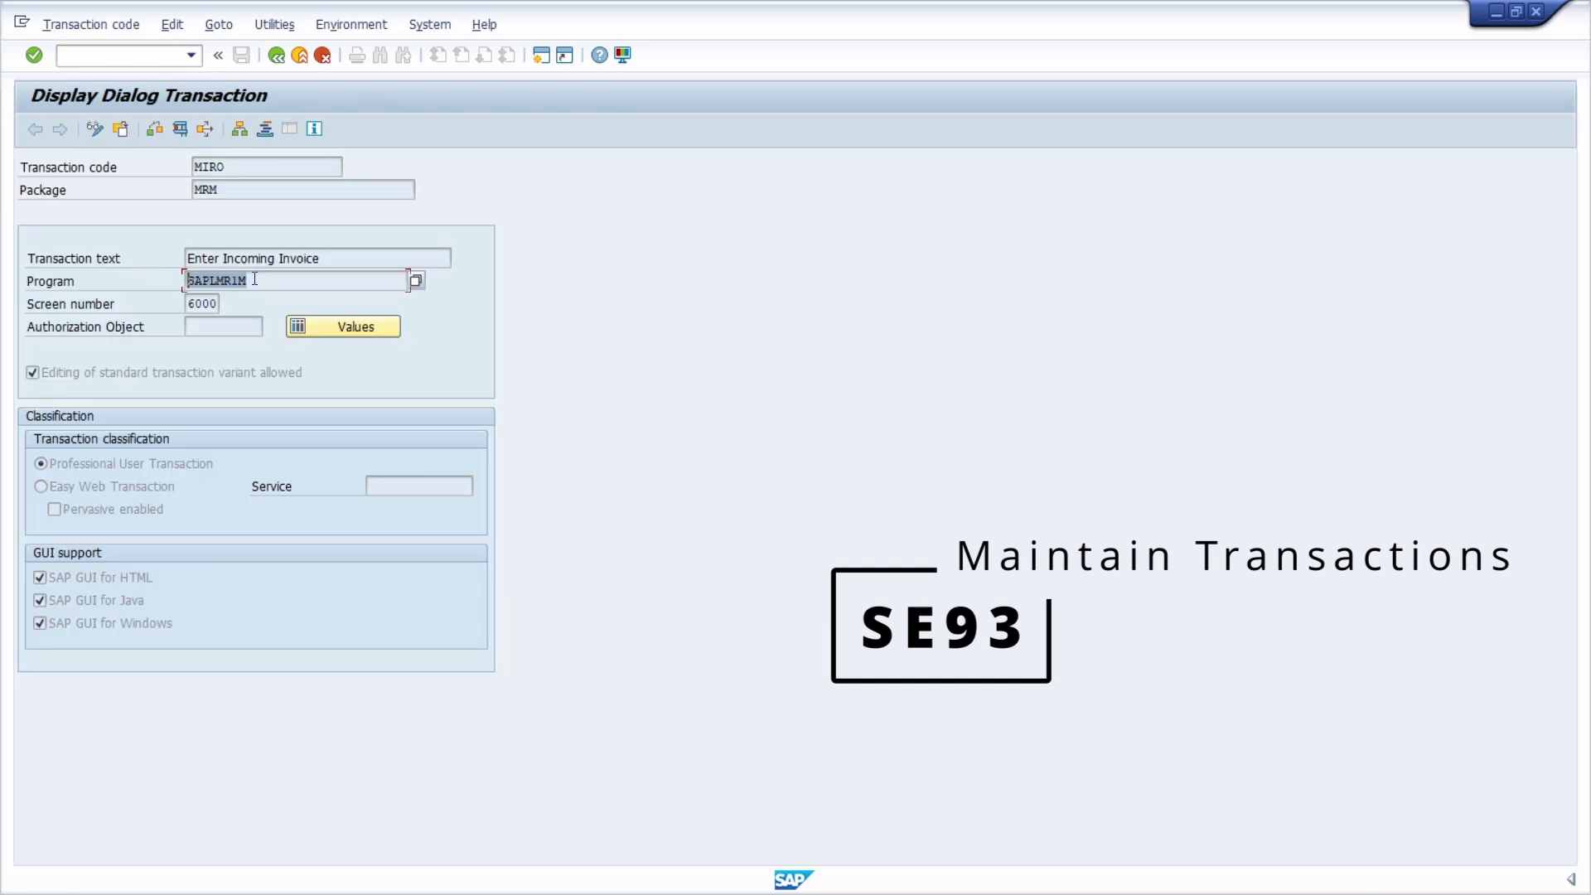
left_click(119, 58)
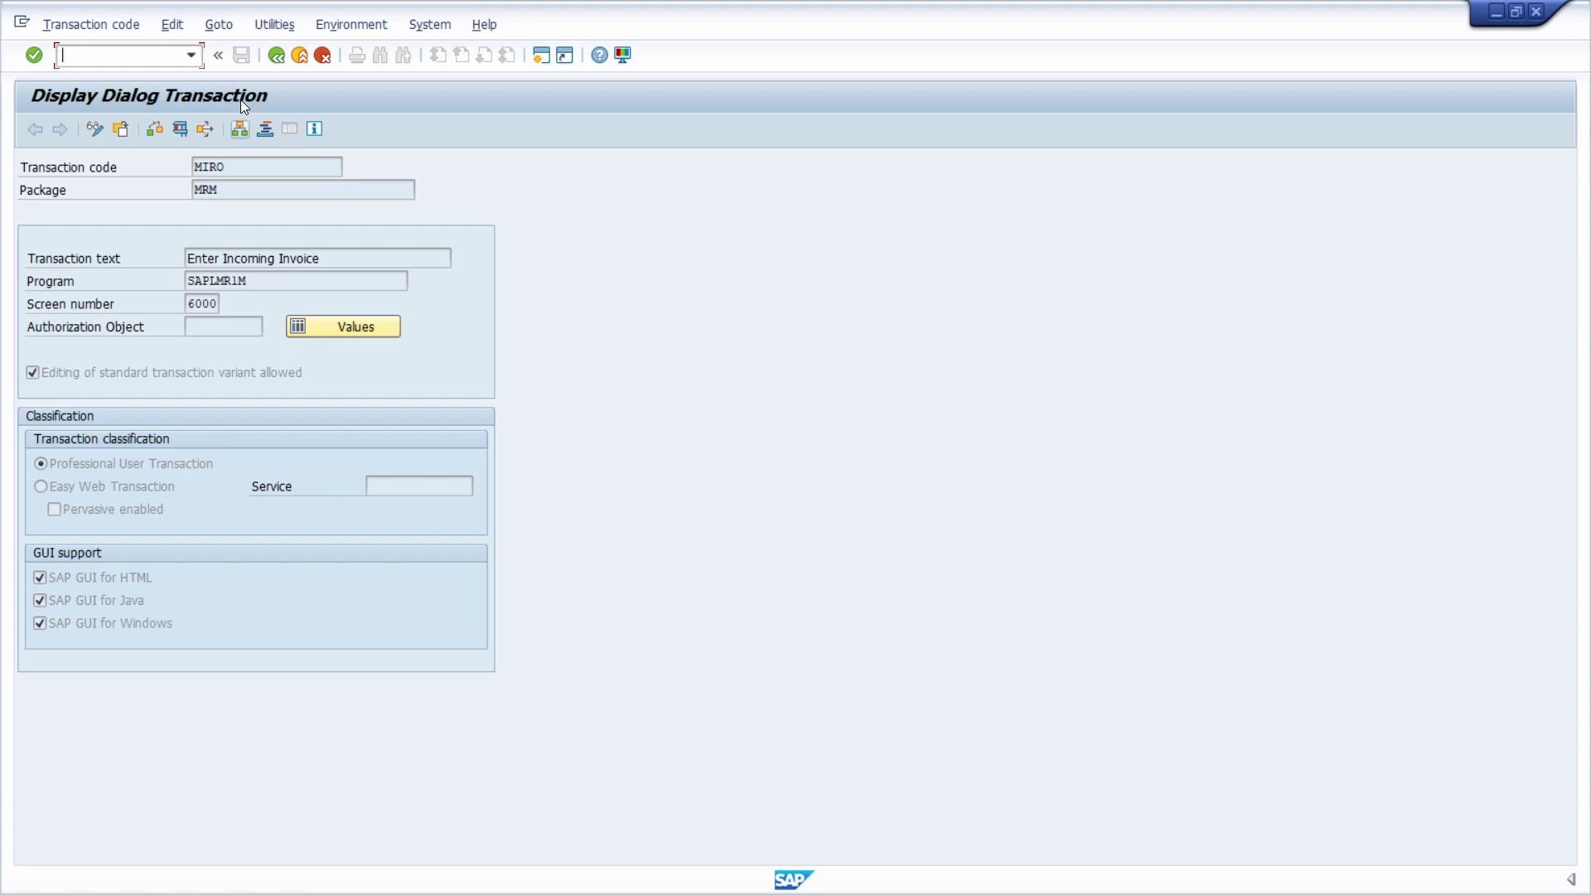
left_click(271, 56)
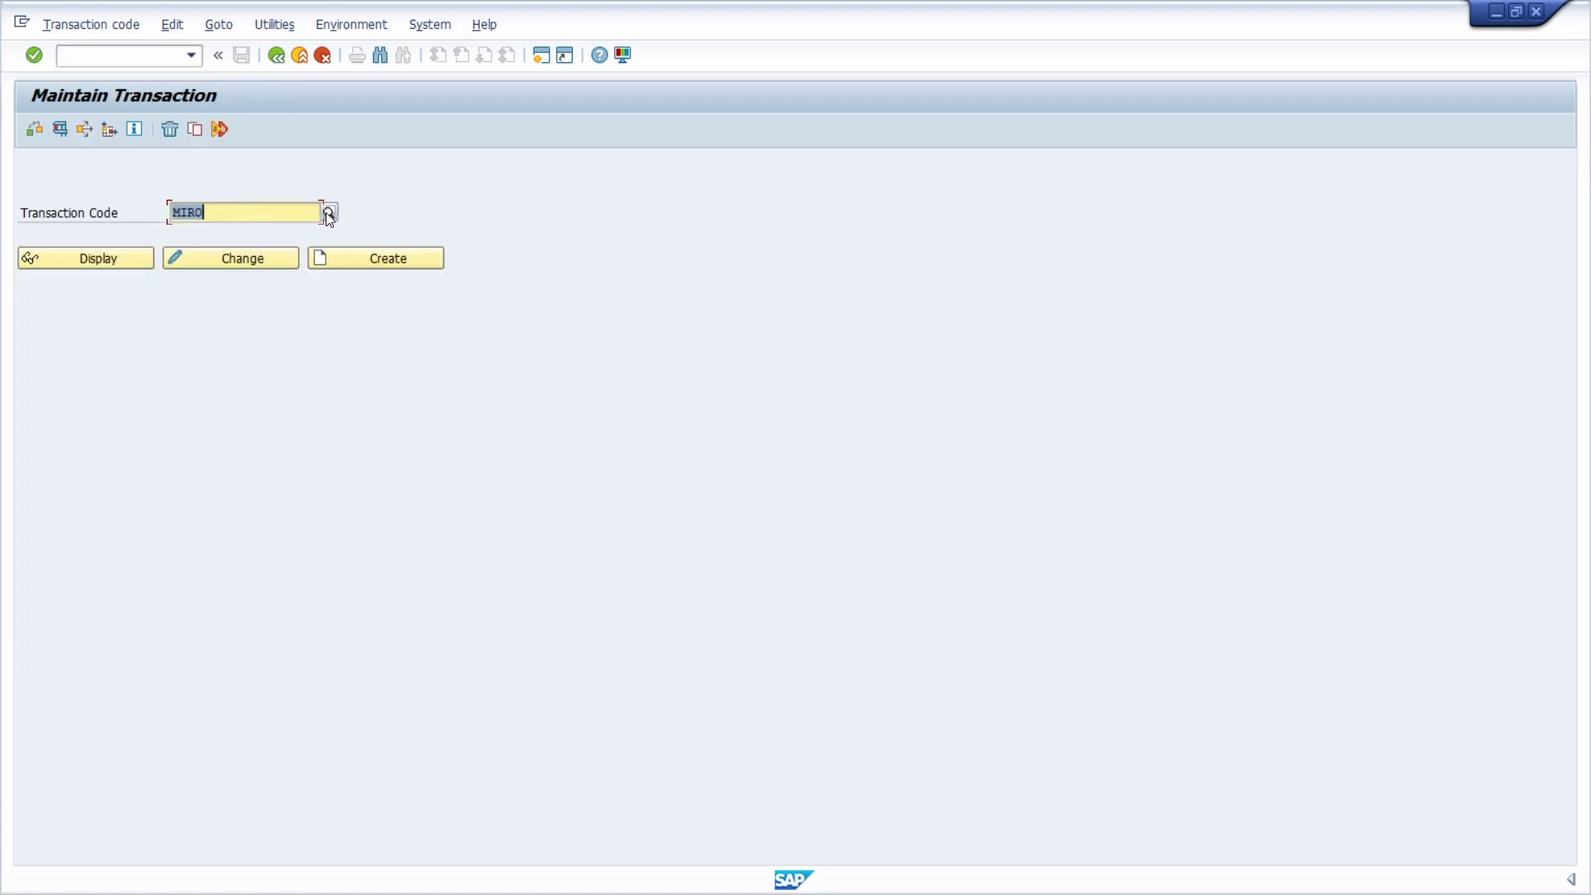
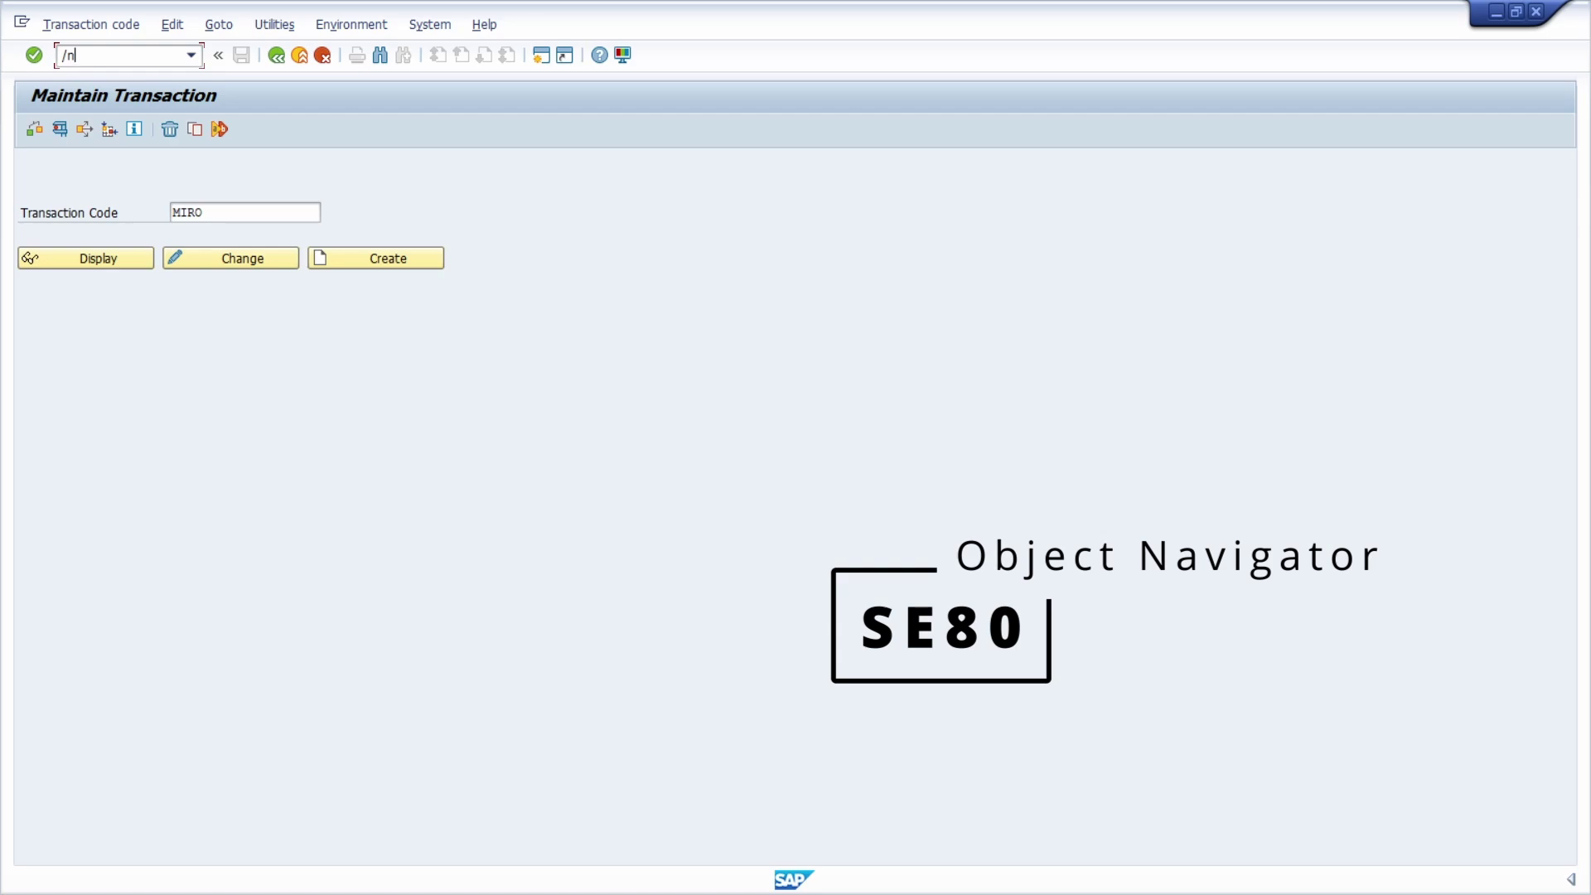
Switch to the Object Navigator with transaction SE80 and view the object types offered in the Repository Browser.
type("se80")
key("Return")
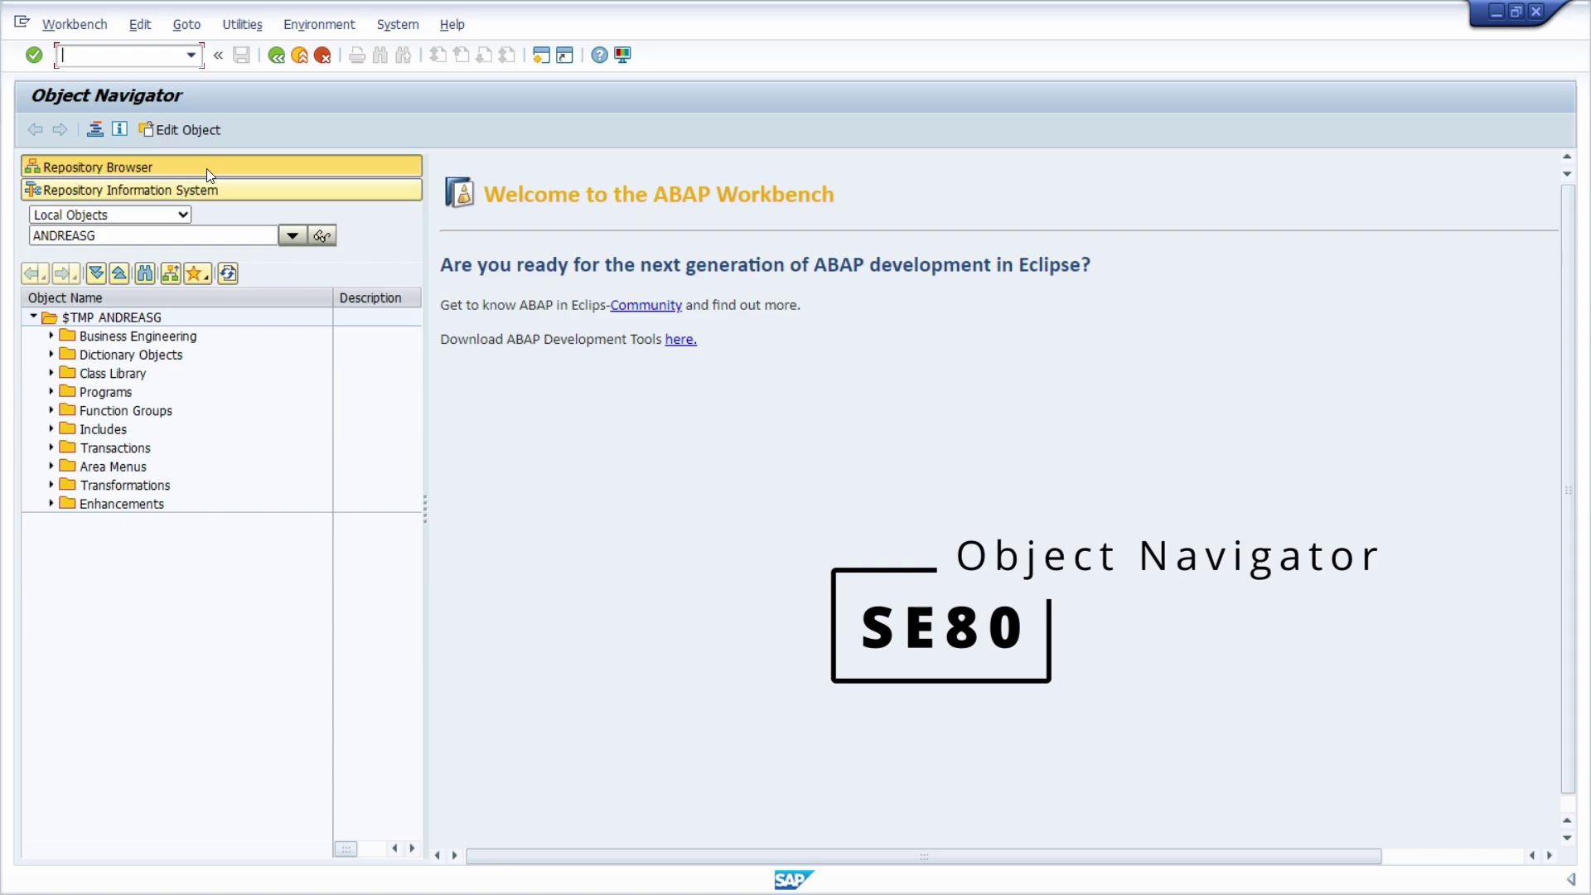
left_click(180, 214)
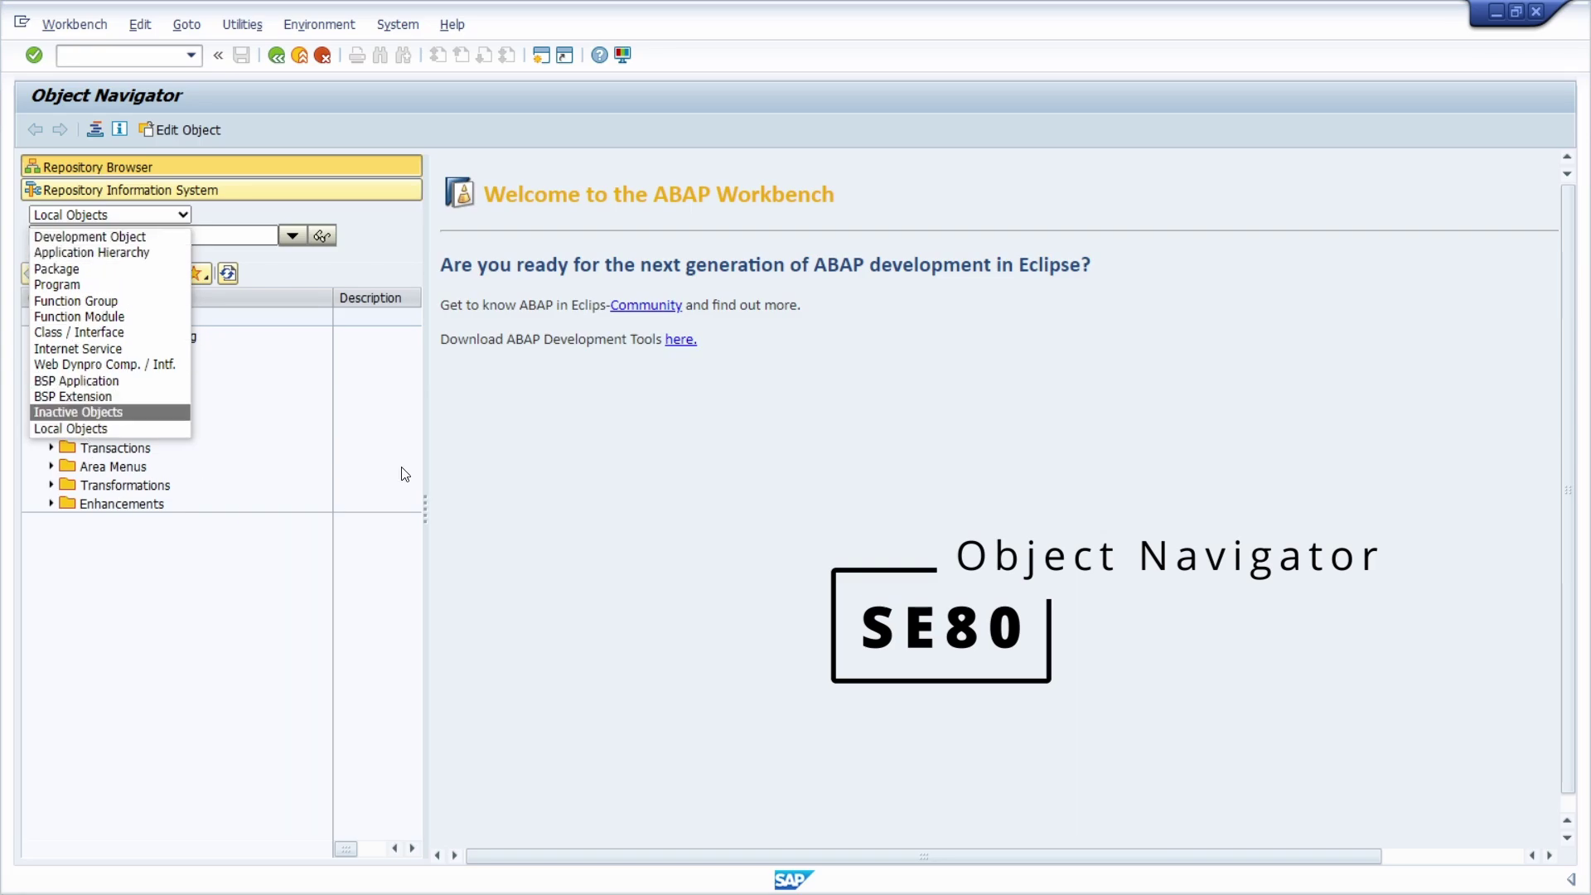
left_click(373, 314)
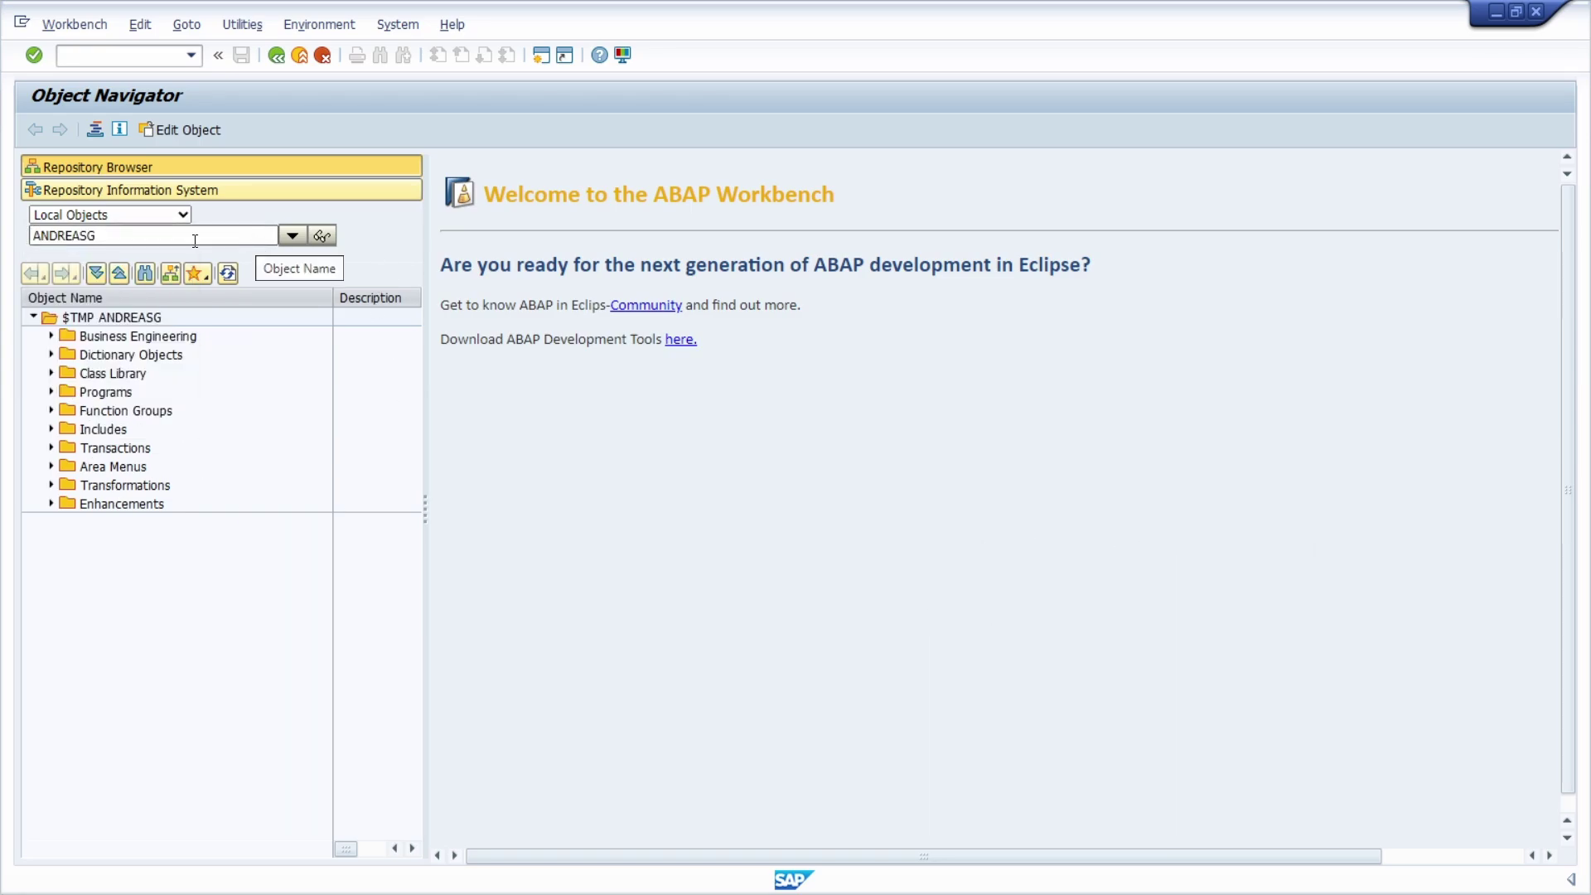
View the Enhanced Options for editing an object, and close the Object Selection dialog without choosing anything.
left_click(186, 130)
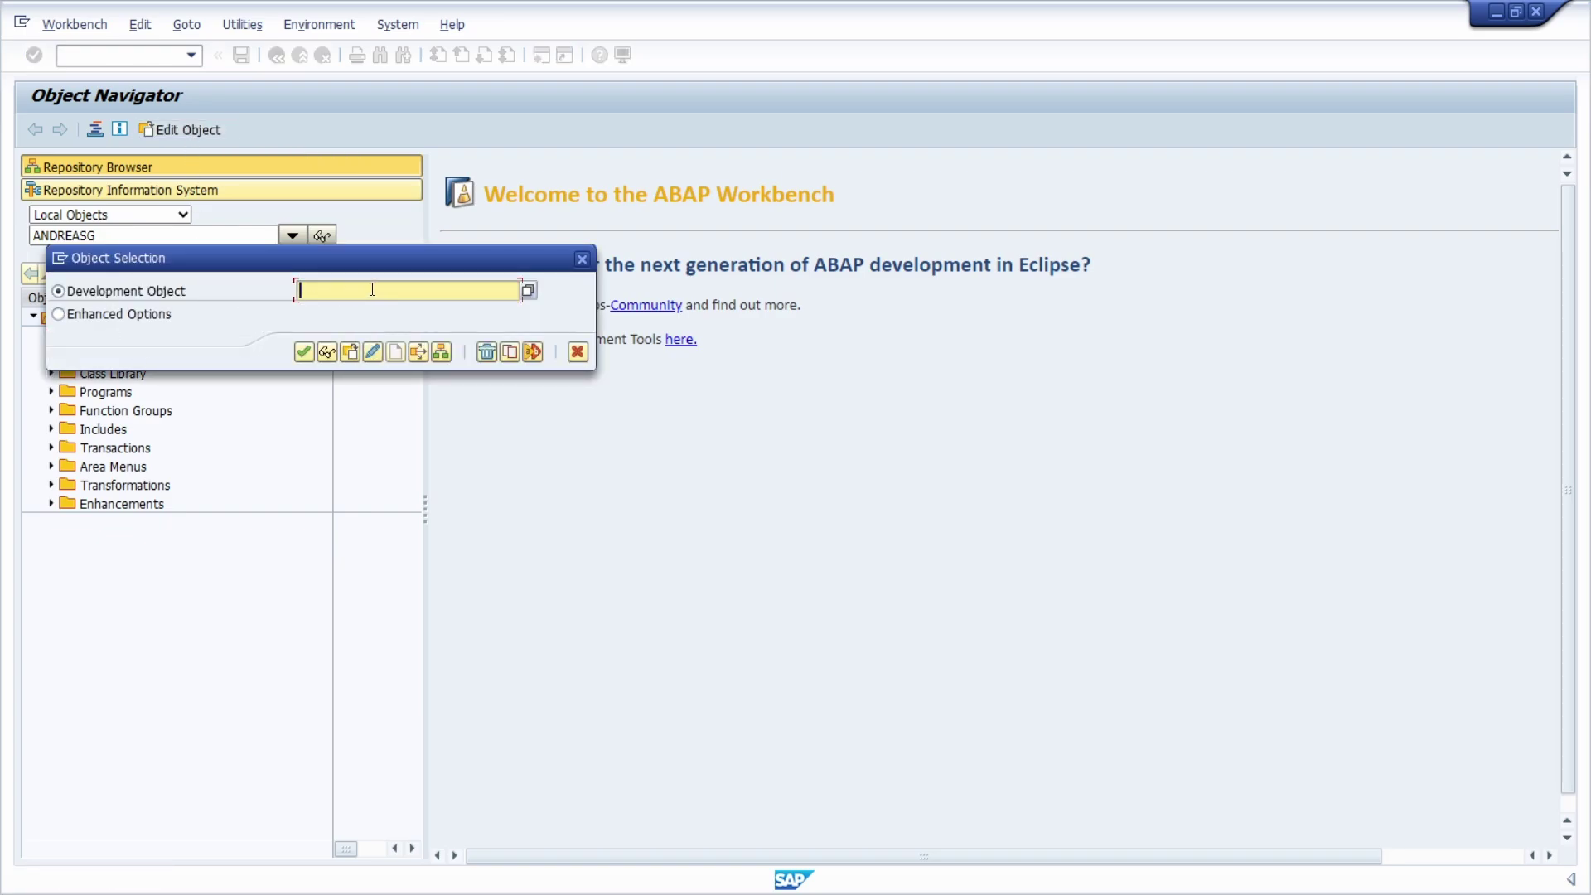
left_click(118, 314)
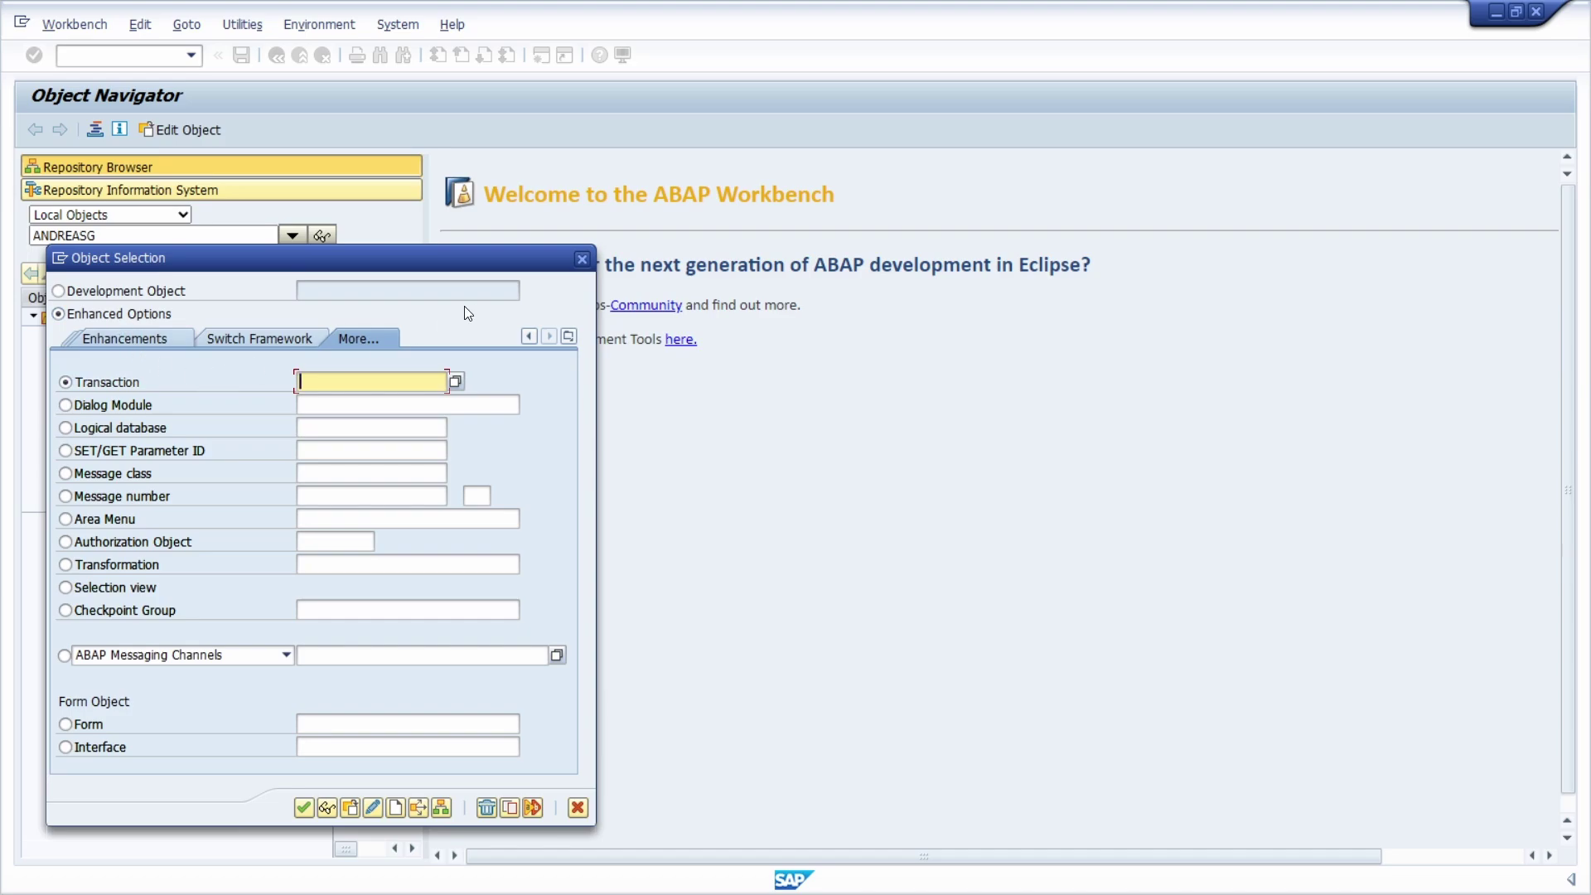
left_click(583, 260)
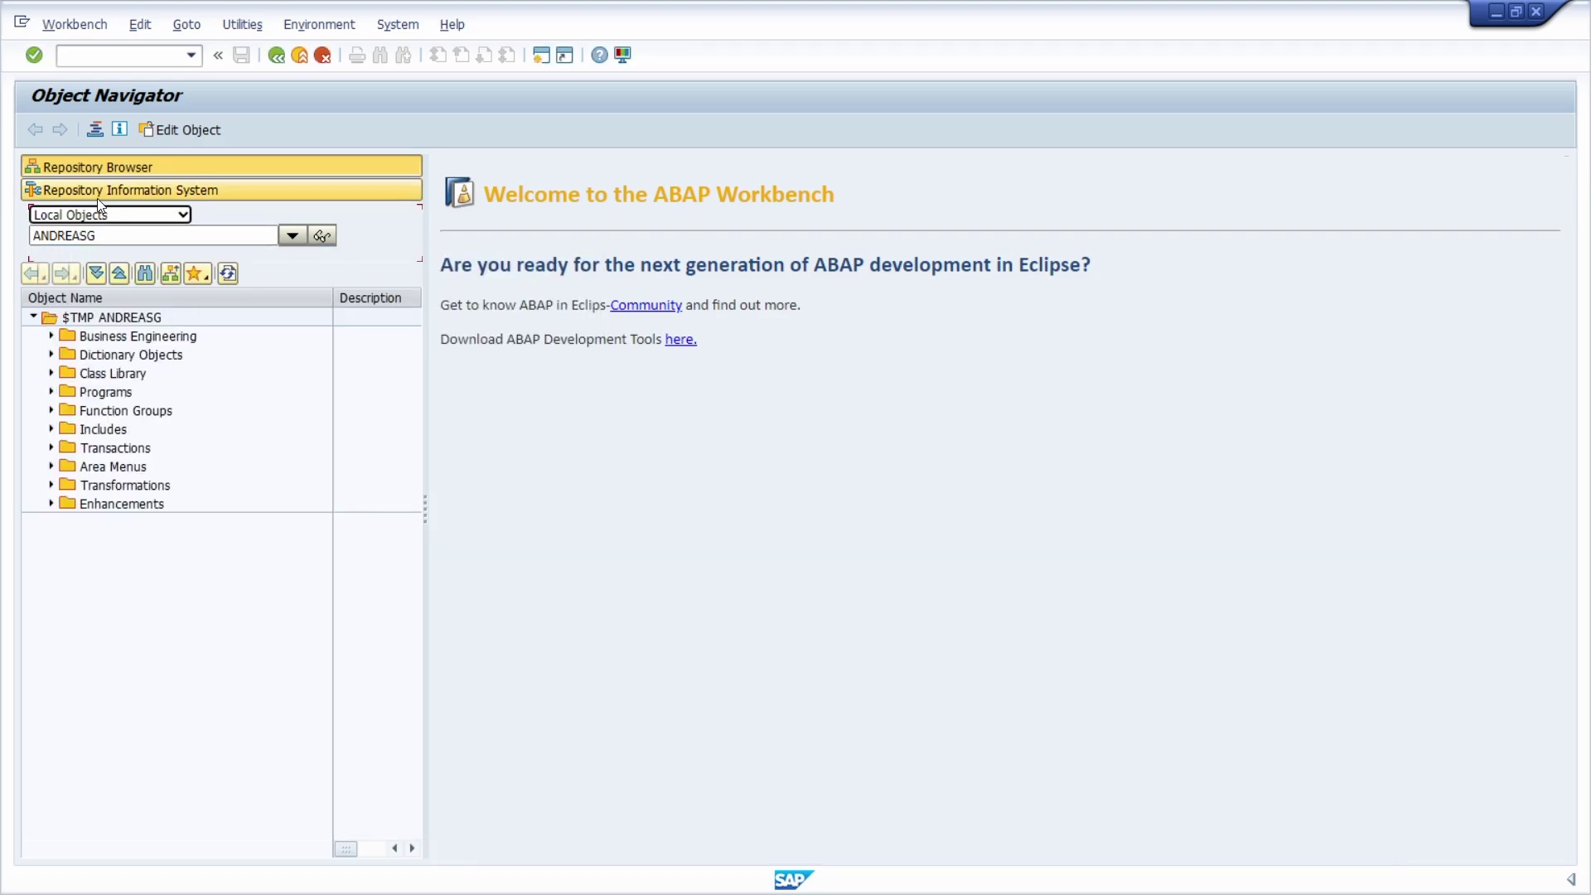
Open the Repository Information System, and add the Transport Organizer to the browser selection in the user-specific settings and display it.
left_click(132, 191)
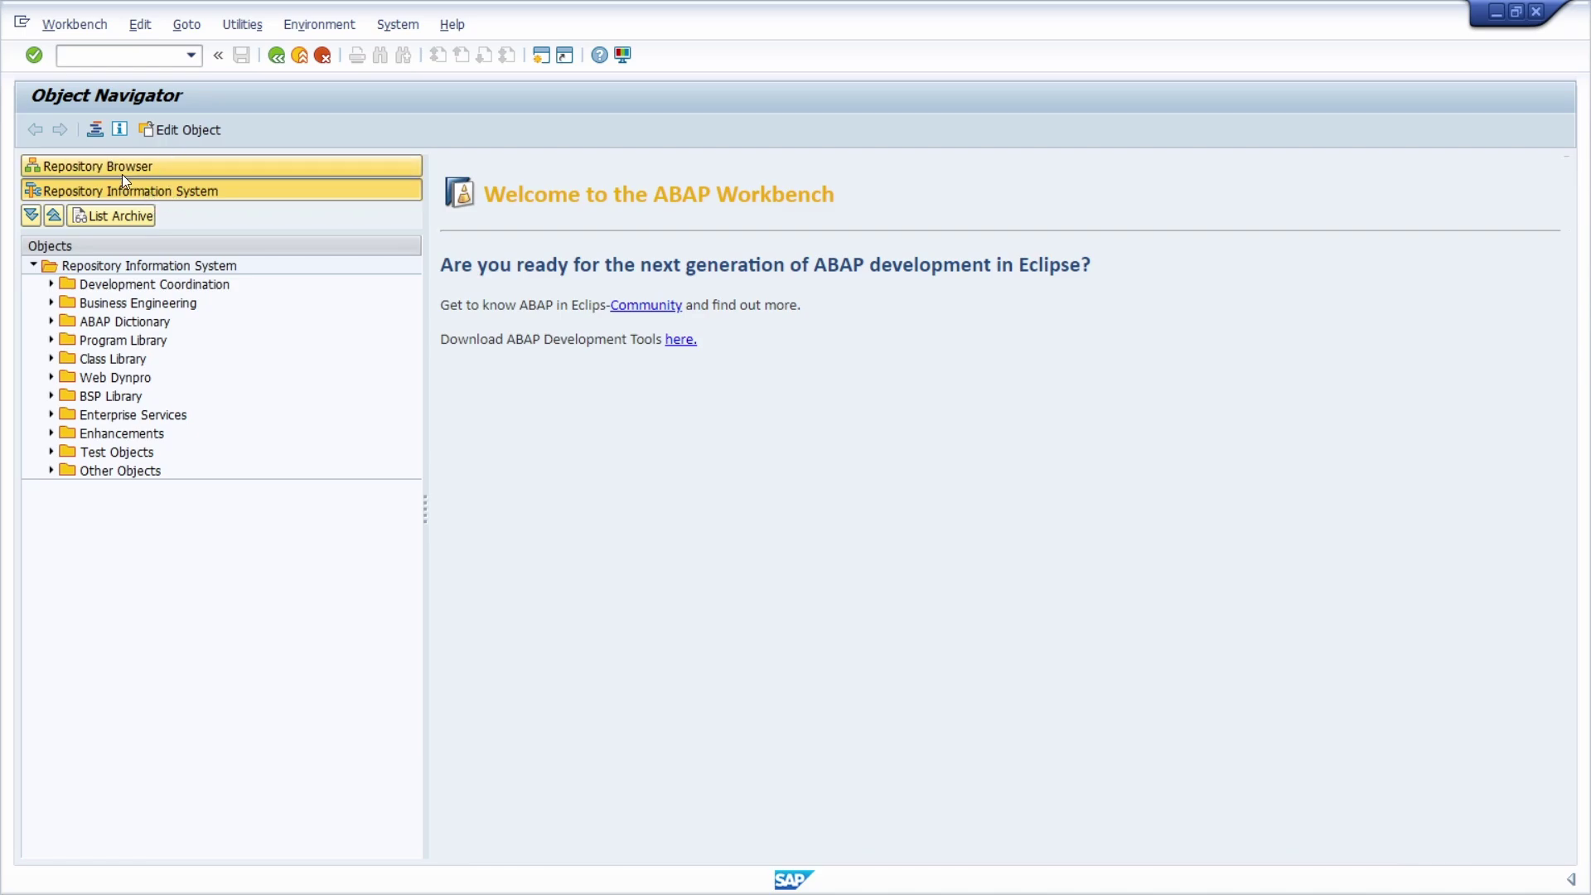
left_click(243, 26)
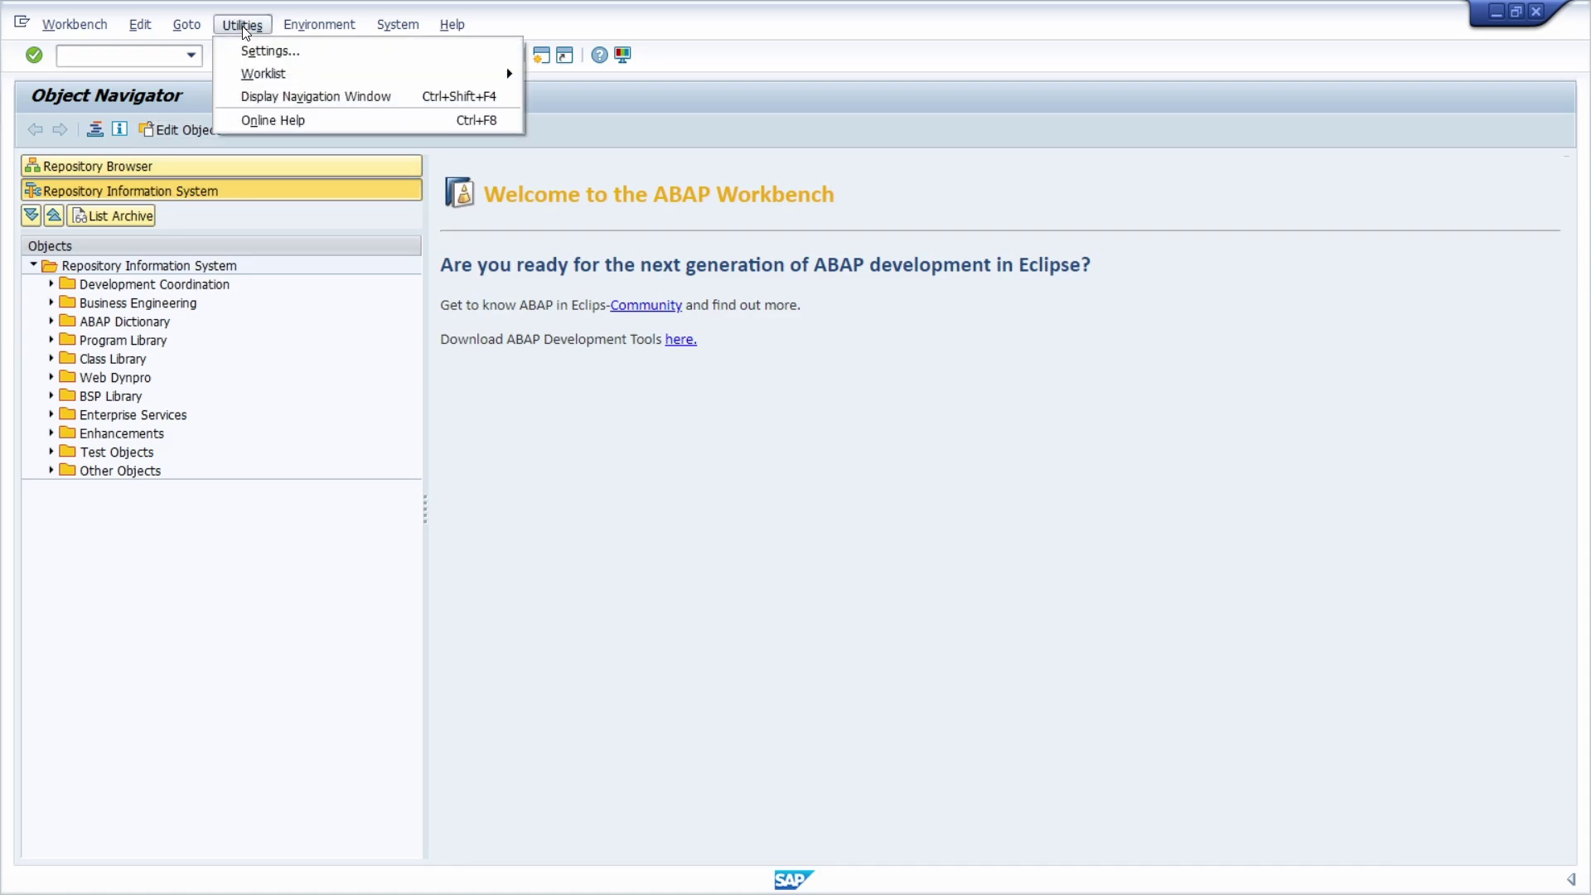
left_click(258, 50)
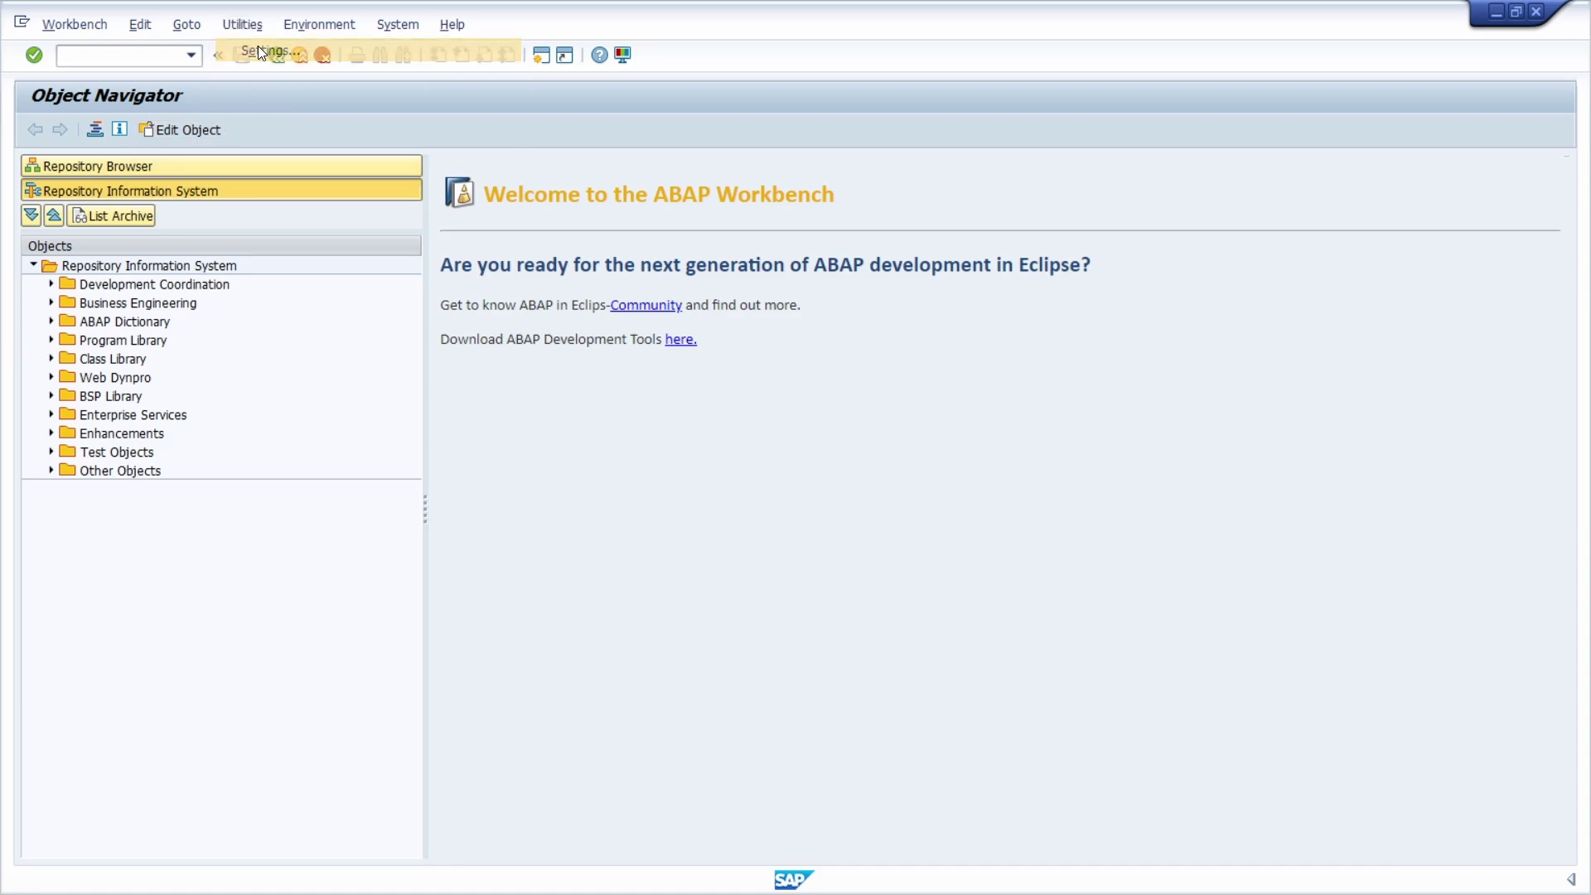
left_click_drag(345, 166, 458, 96)
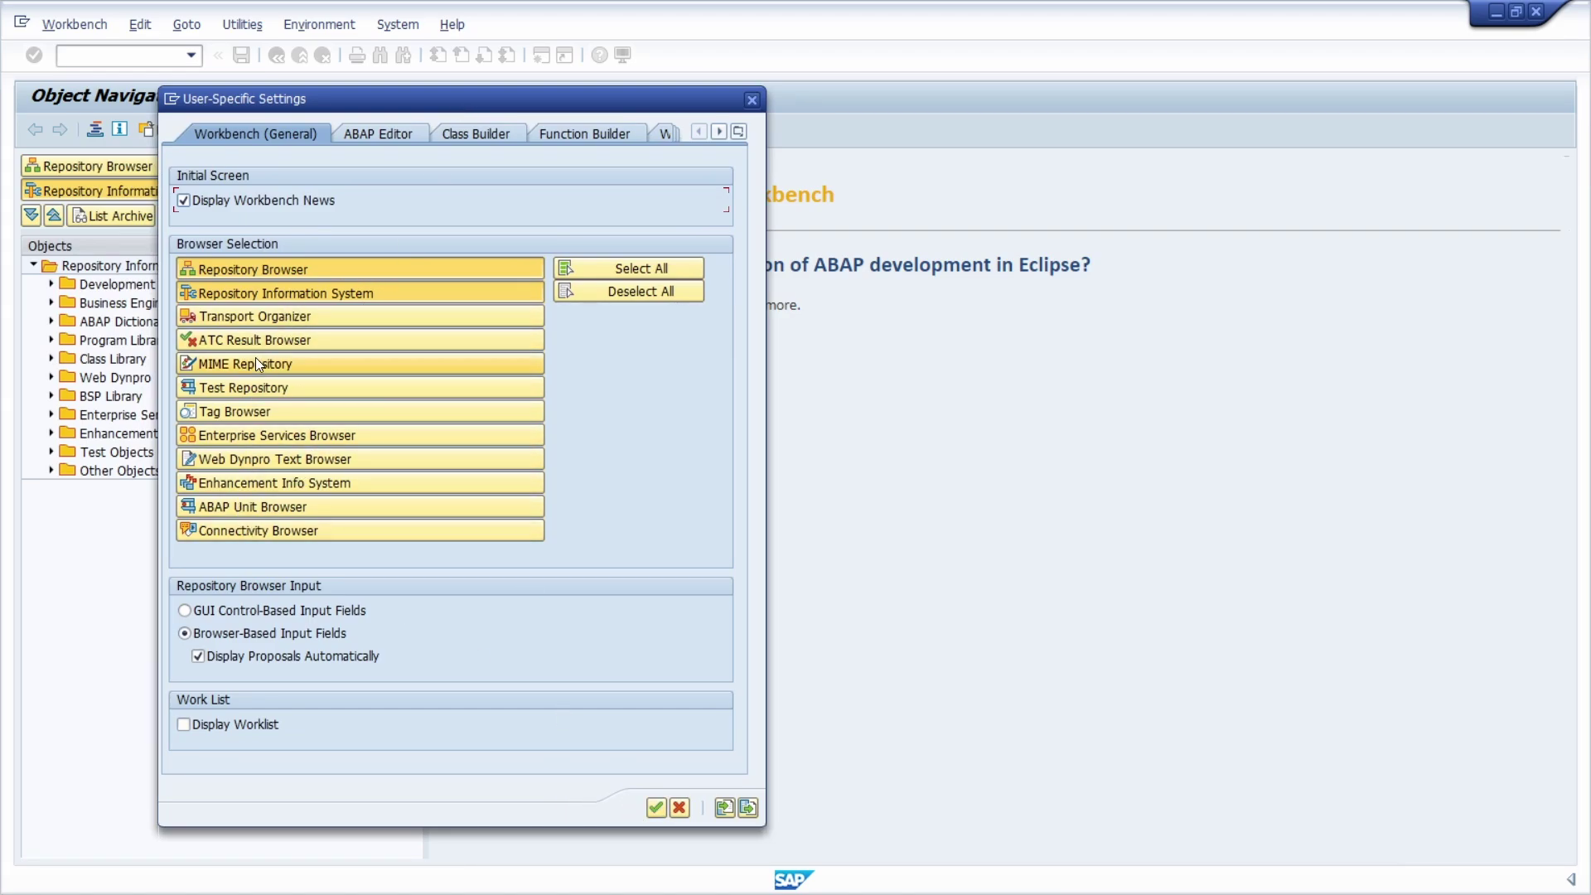
left_click(266, 315)
left_click(657, 807)
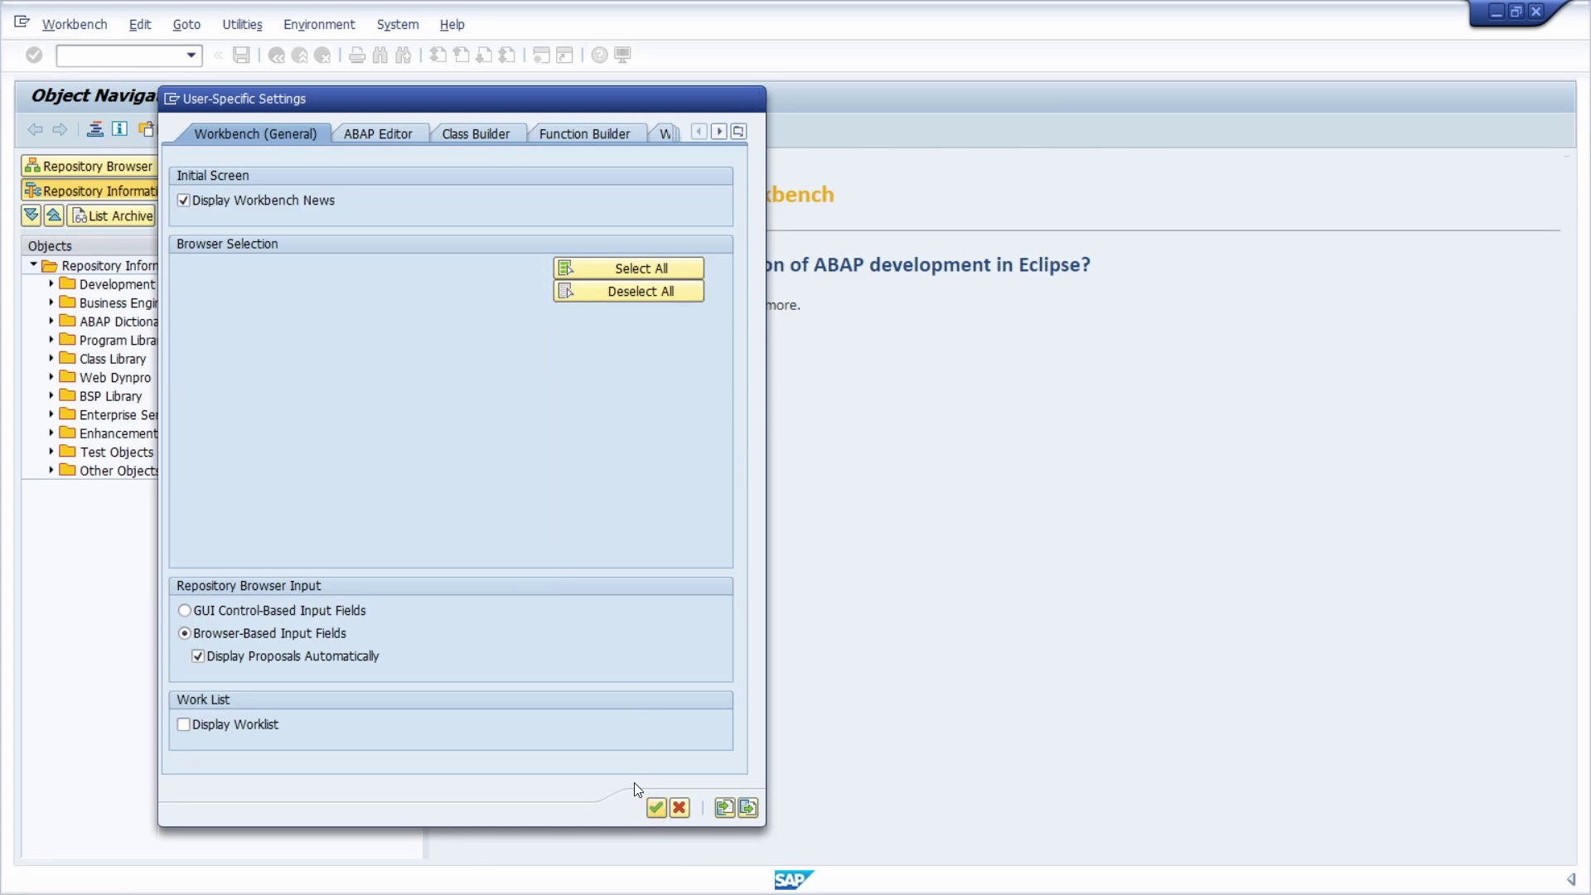
left_click(156, 214)
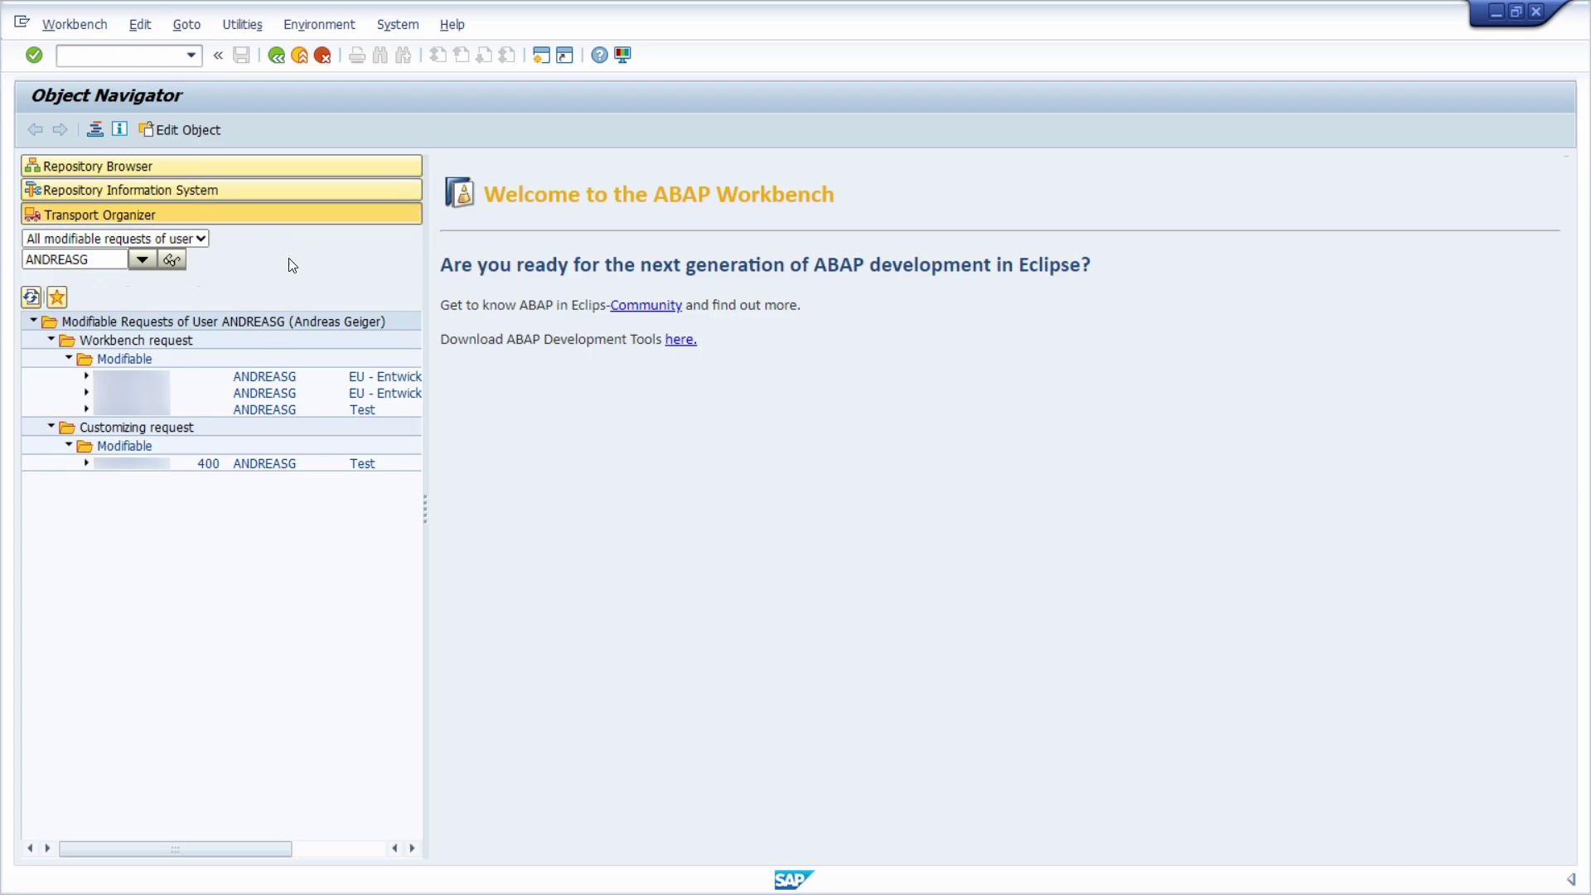
Switch to the Class Builder with transaction SE24 and to the Function Builder with transaction SE37.
left_click(121, 55)
type("/nse24")
key("Return")
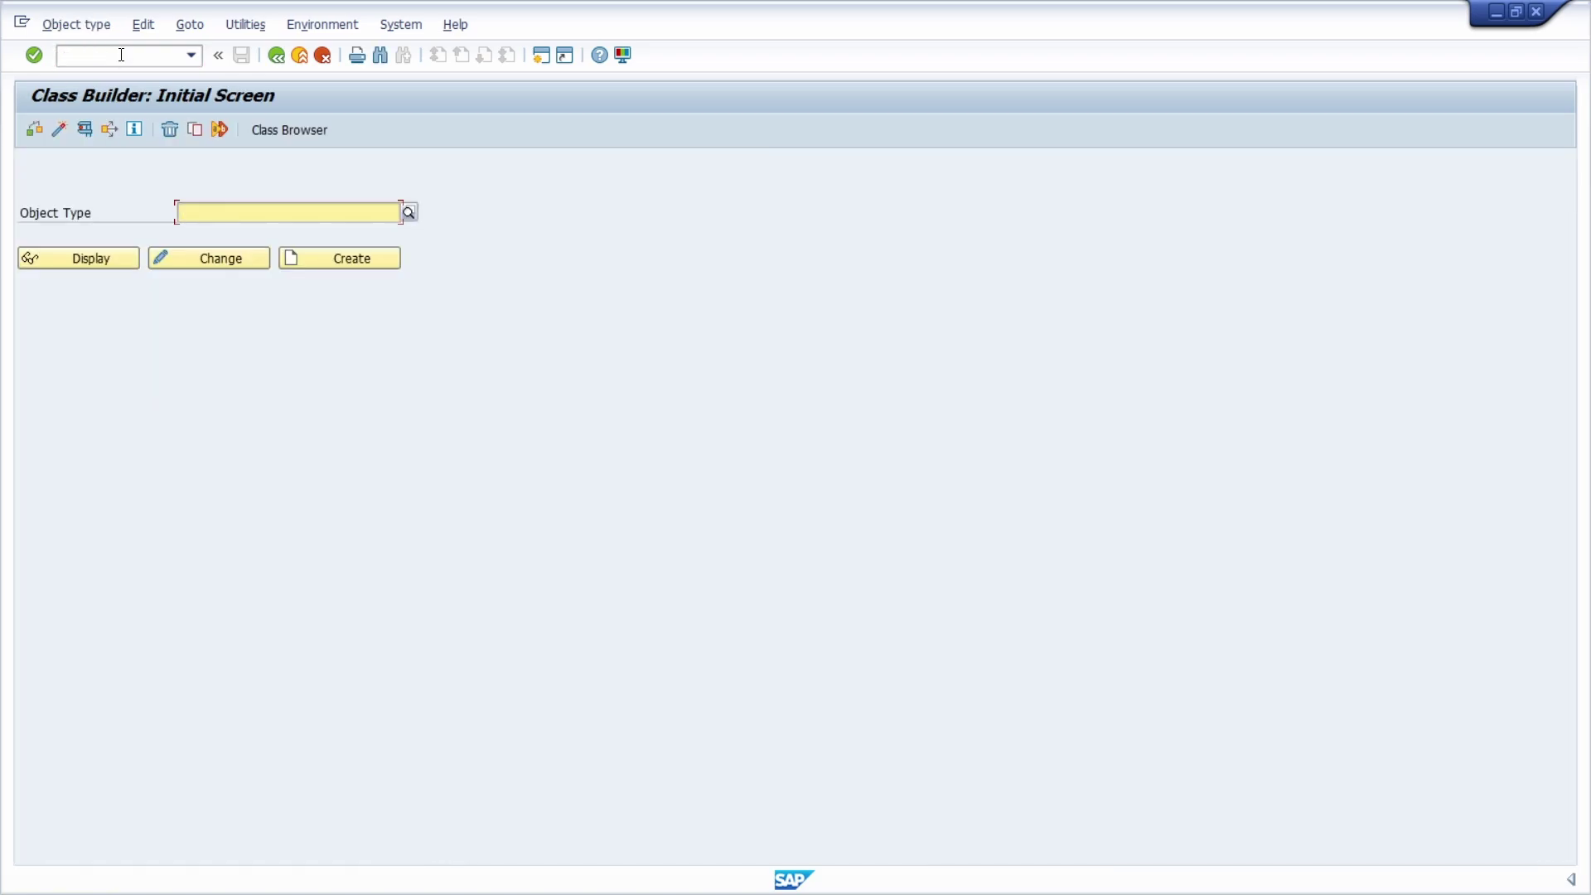
left_click(121, 55)
type("/nse37")
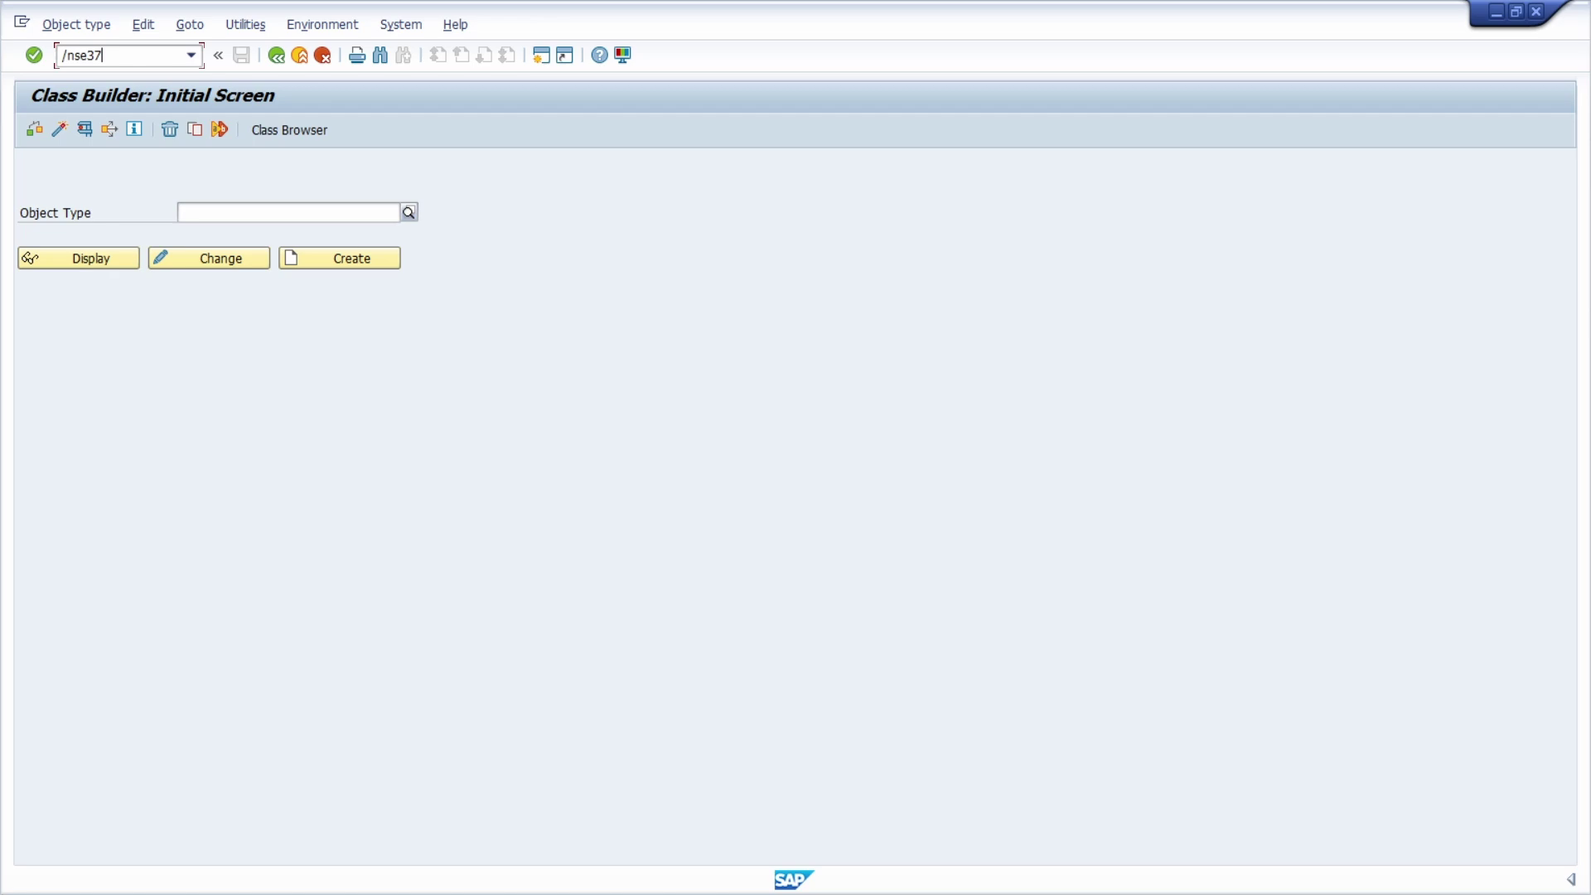
key("Return")
Switch to the ABAP Editor with transaction SE38 and to ABAP Program Execution with transaction SA38.
left_click(121, 55)
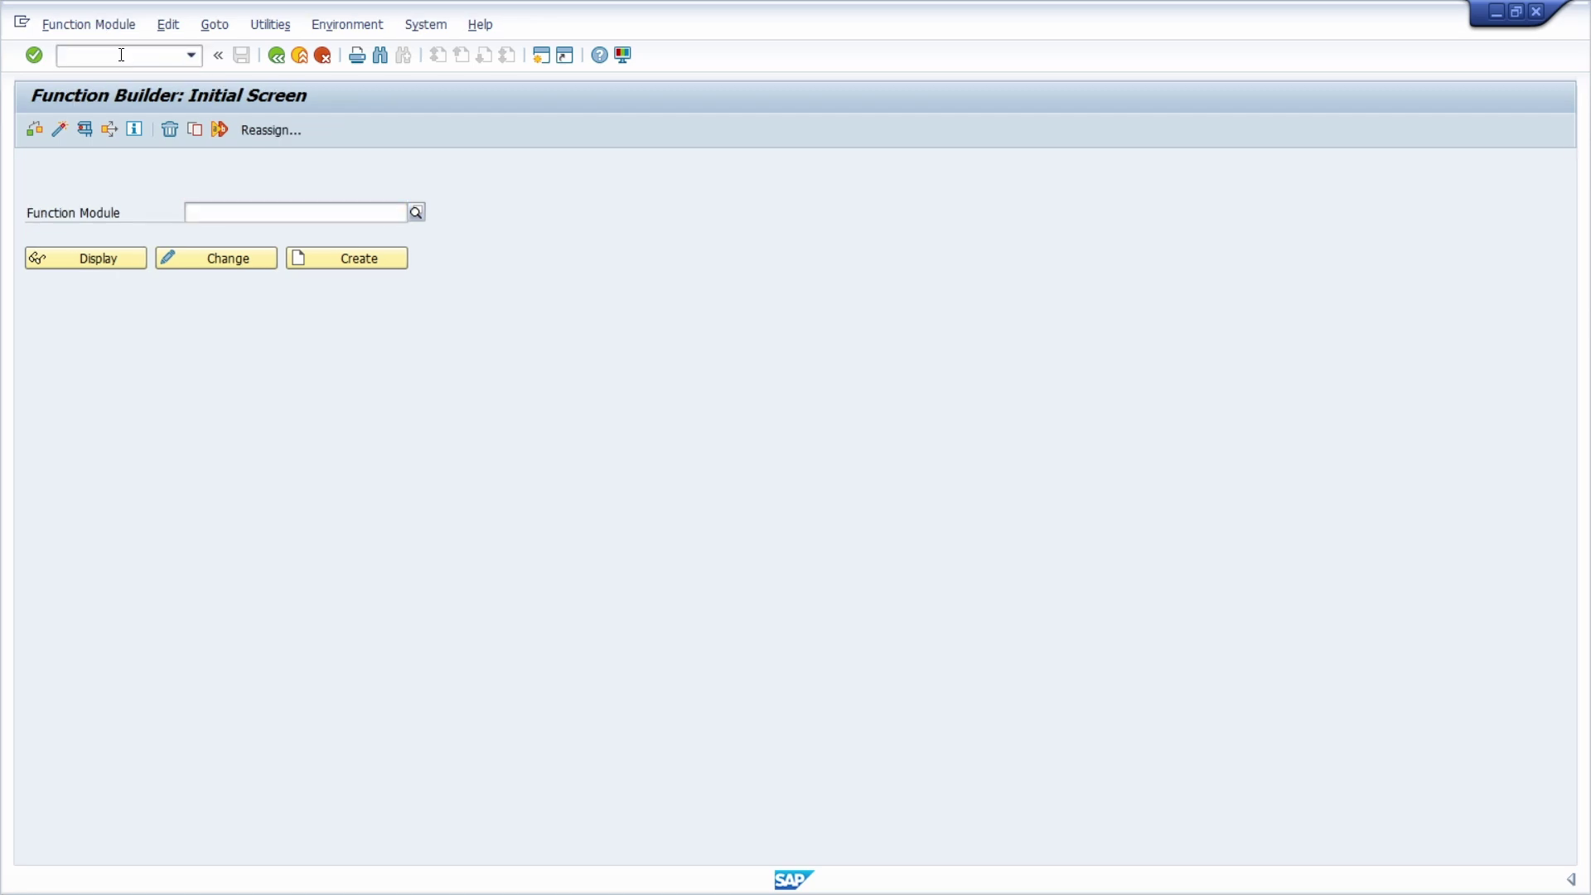
type("/nse38")
key("Return")
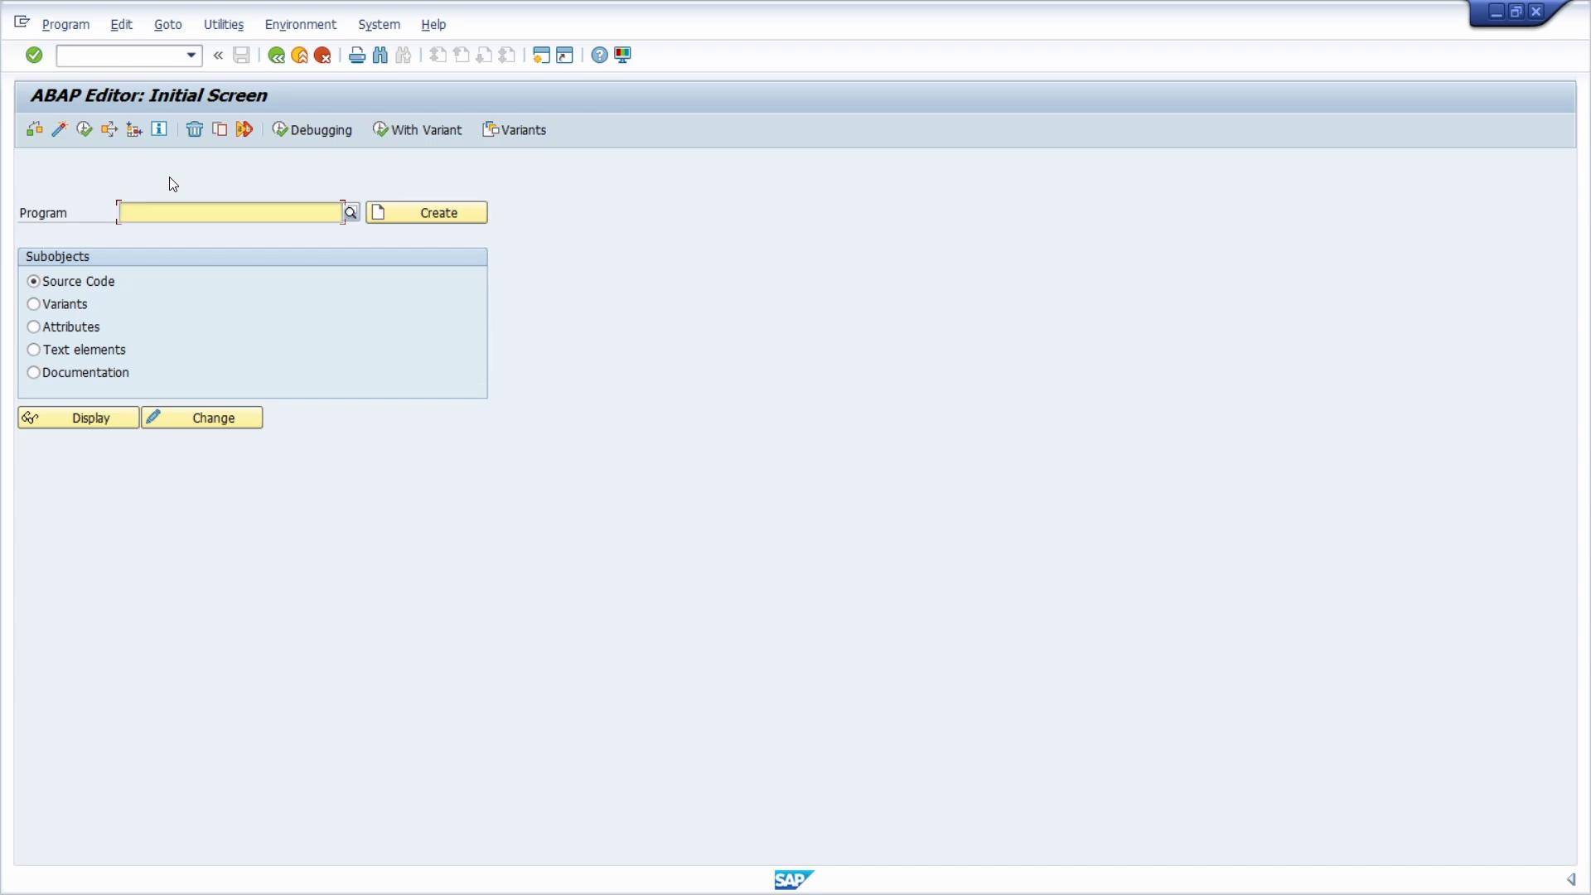
key("ctrl+slash")
type("/n")
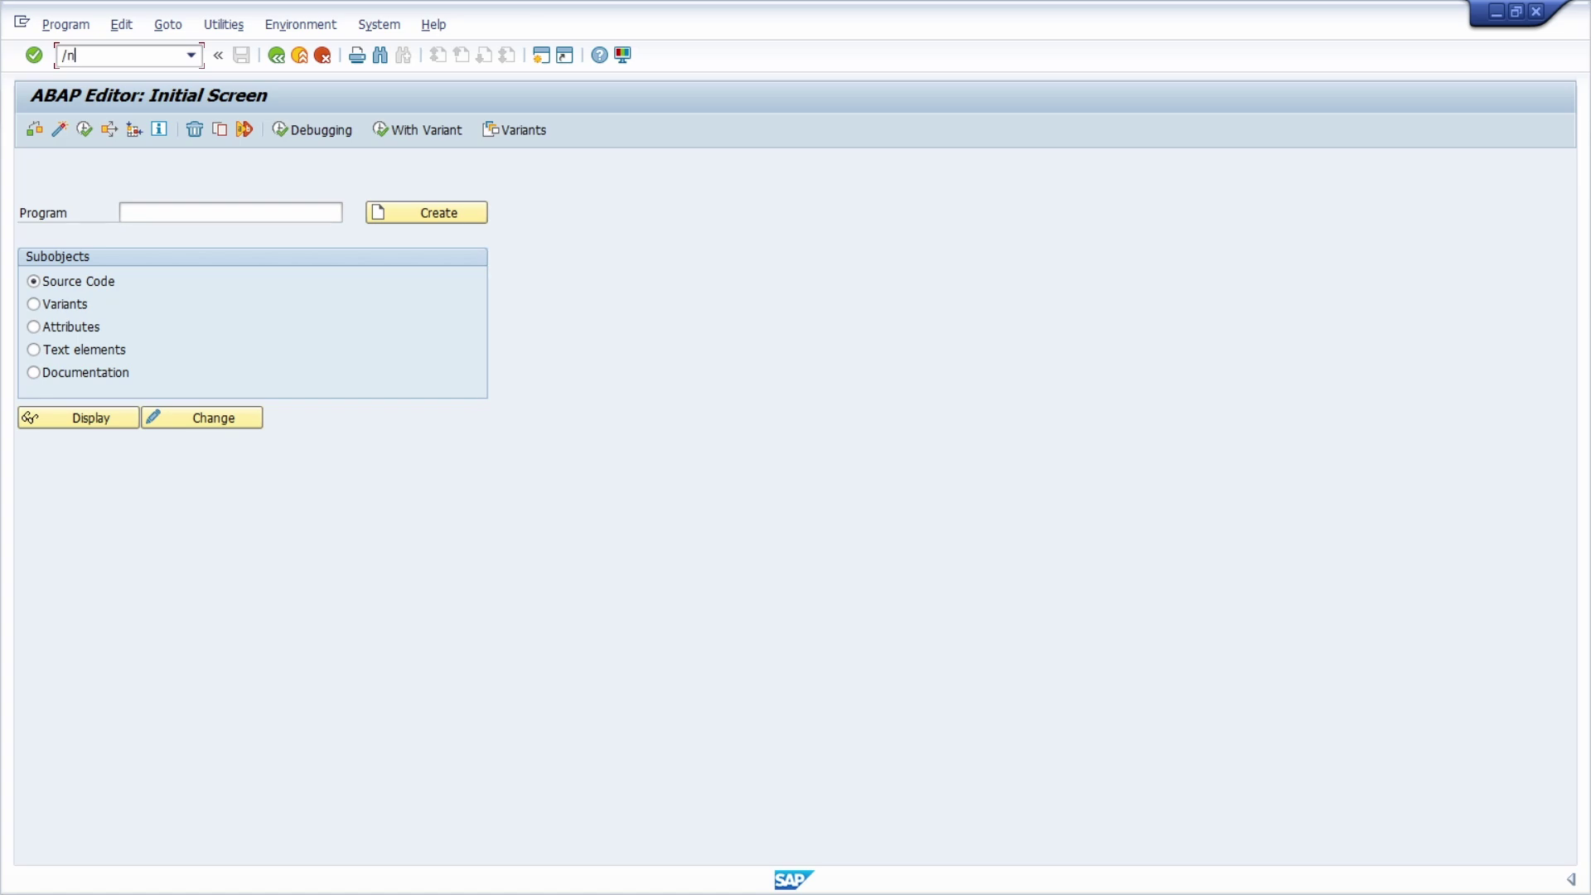
type("sa38")
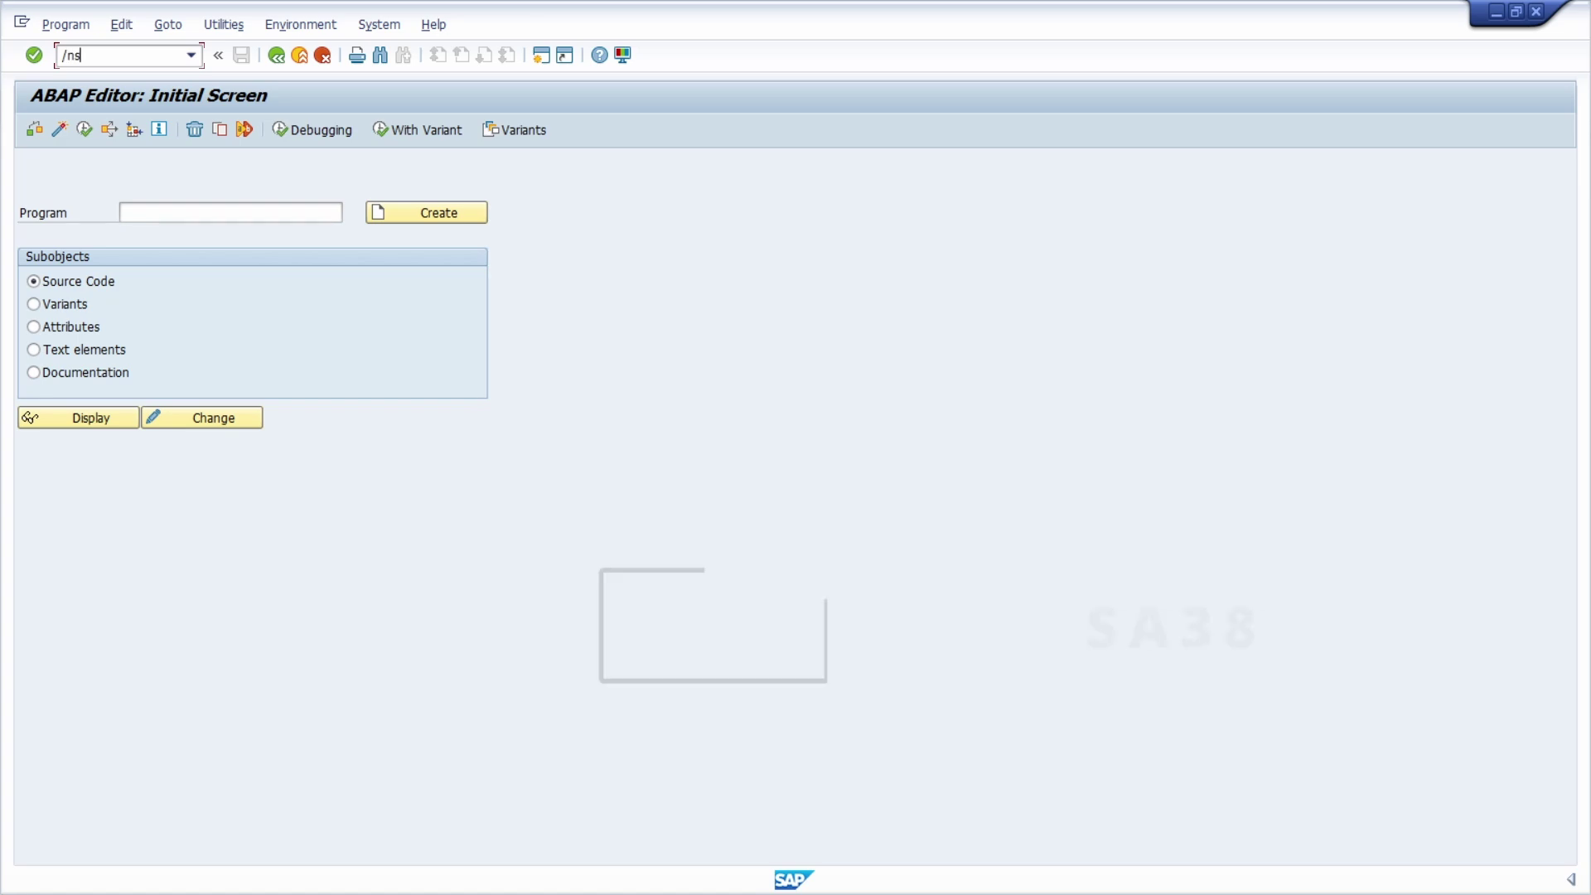
key("Return")
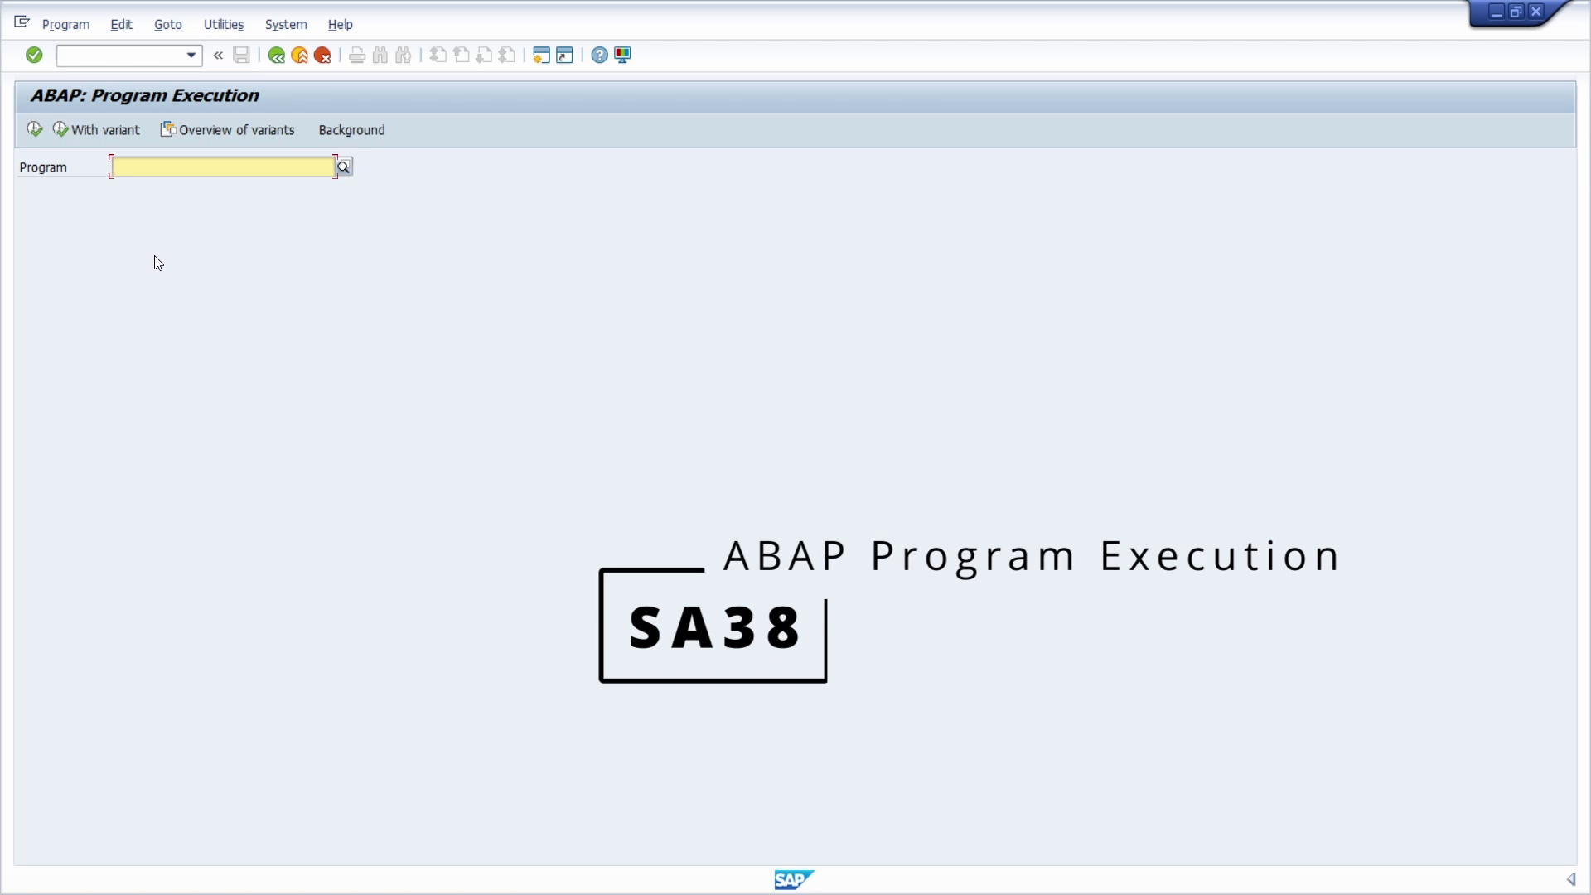
Switch to the ABAP Dictionary with transaction code SE11.
key("ctrl+slash")
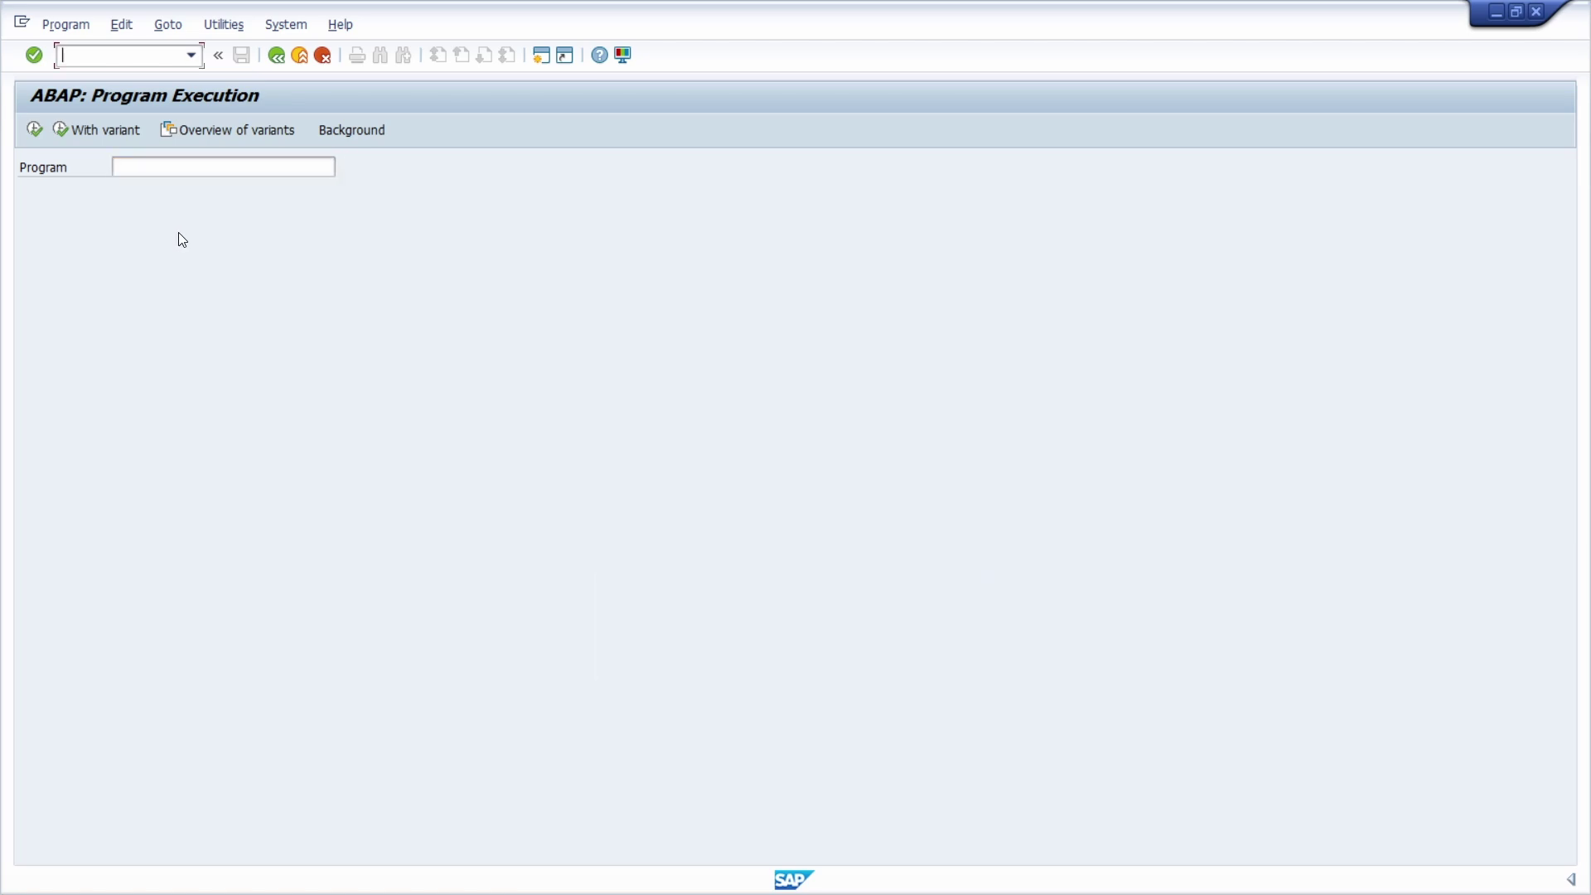
type("/nse11")
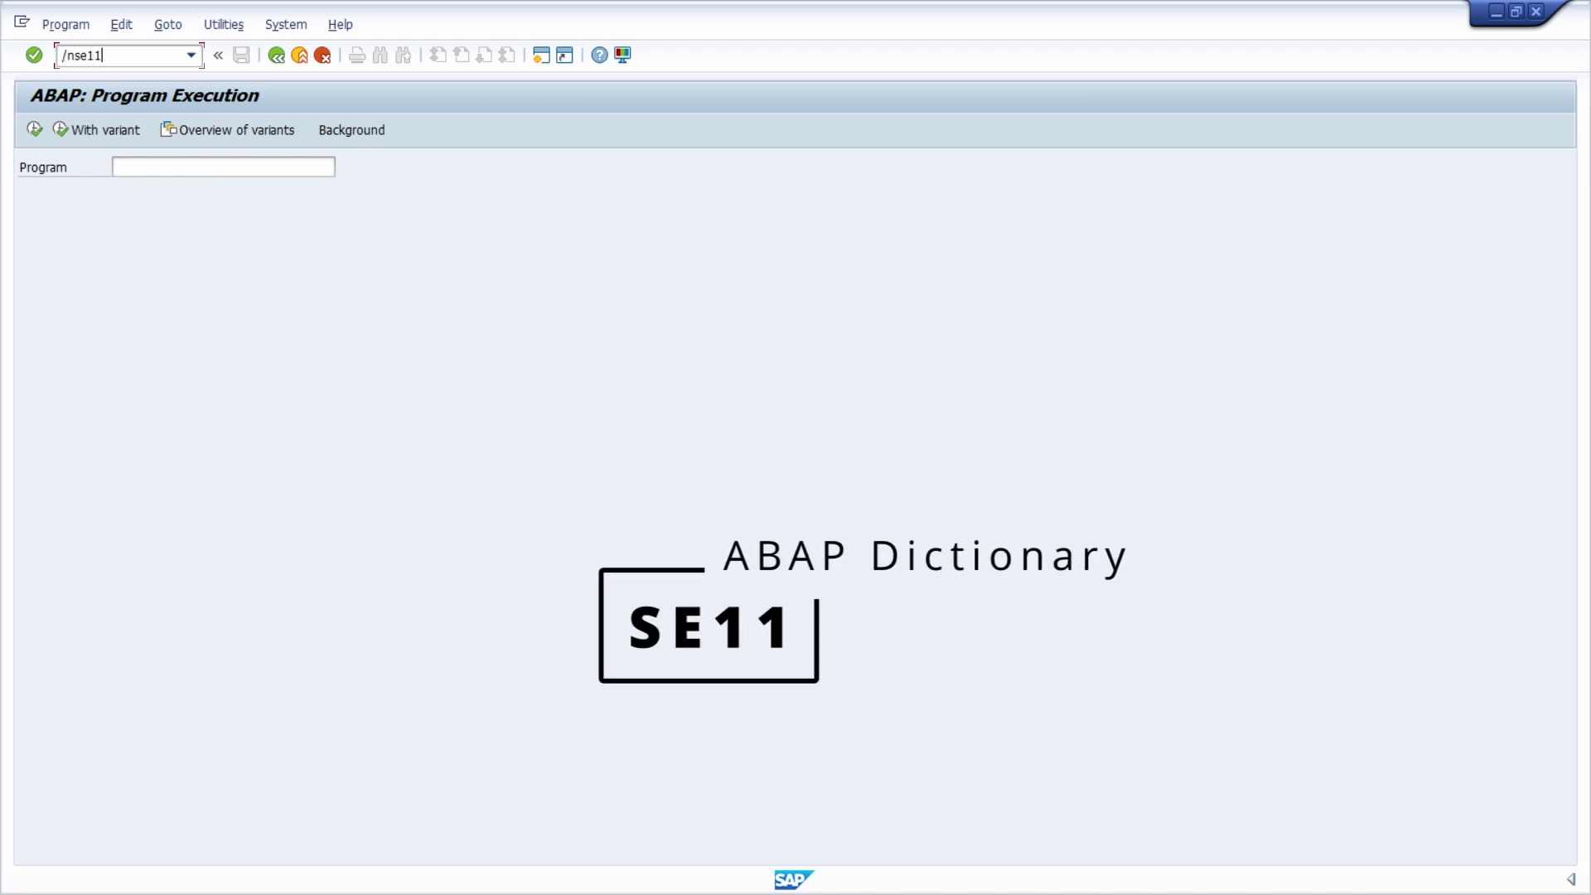
key("Return")
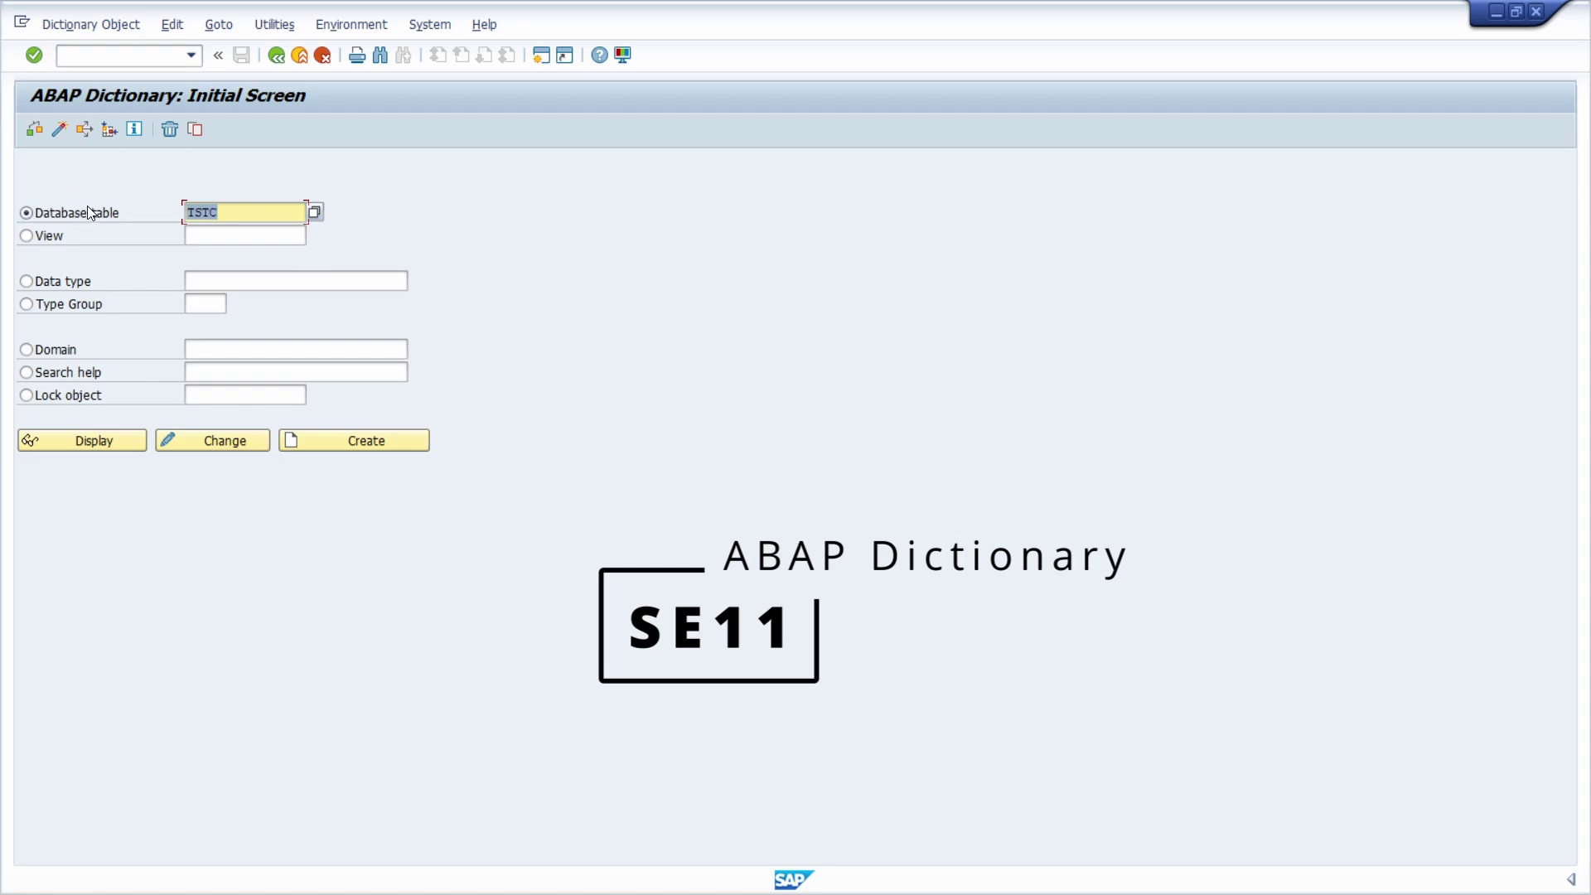
Go through the dictionary object types View, Data type and Type Group, and return the selection to Database table.
left_click(58, 237)
left_click(61, 281)
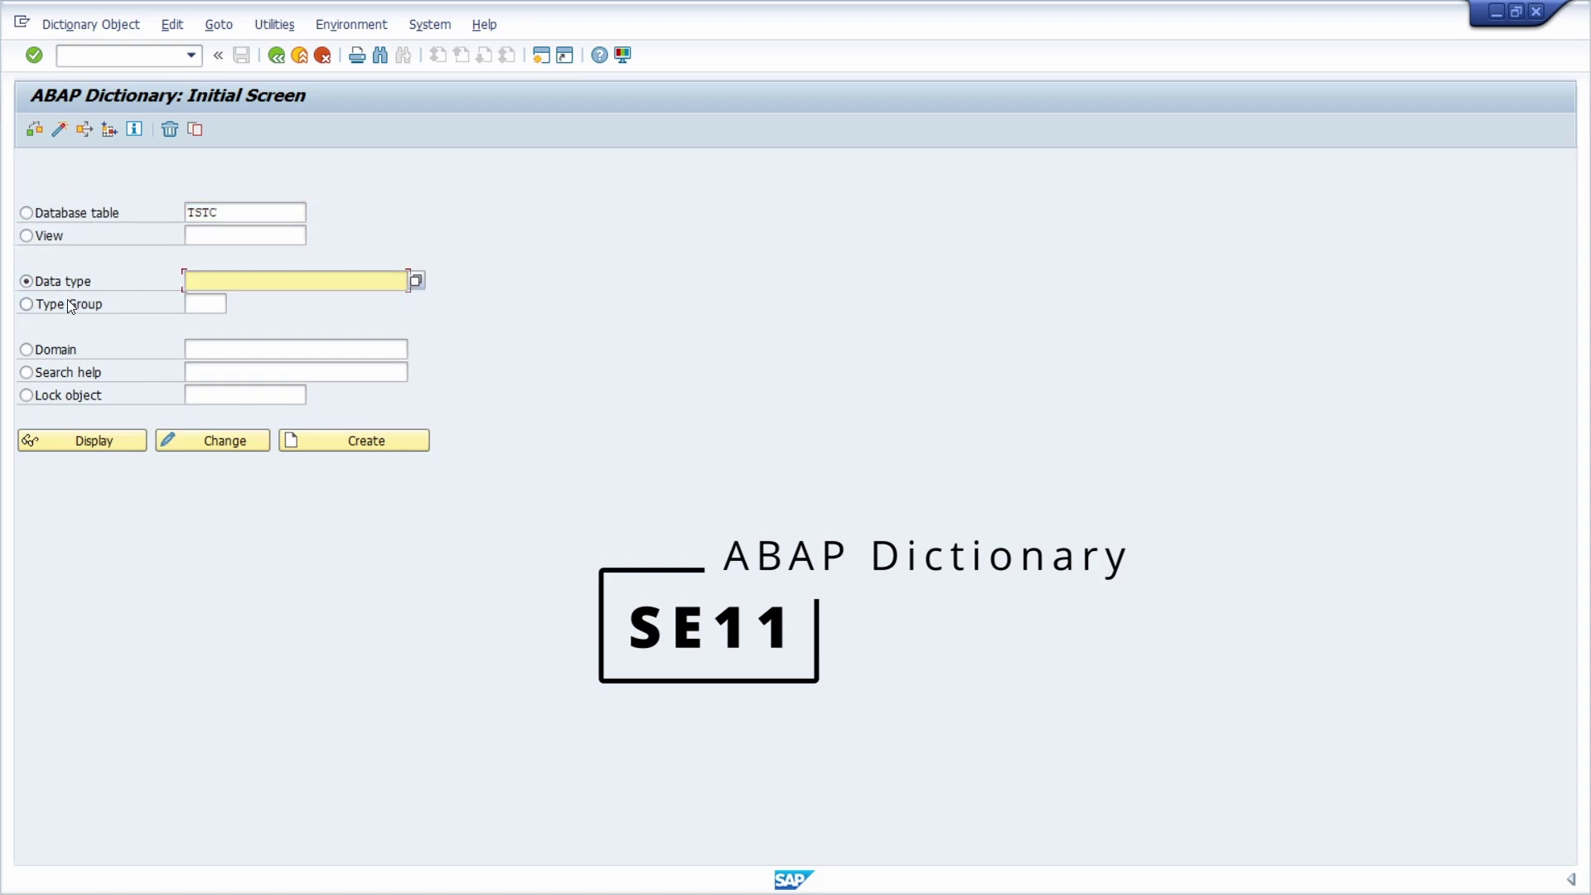
left_click(78, 307)
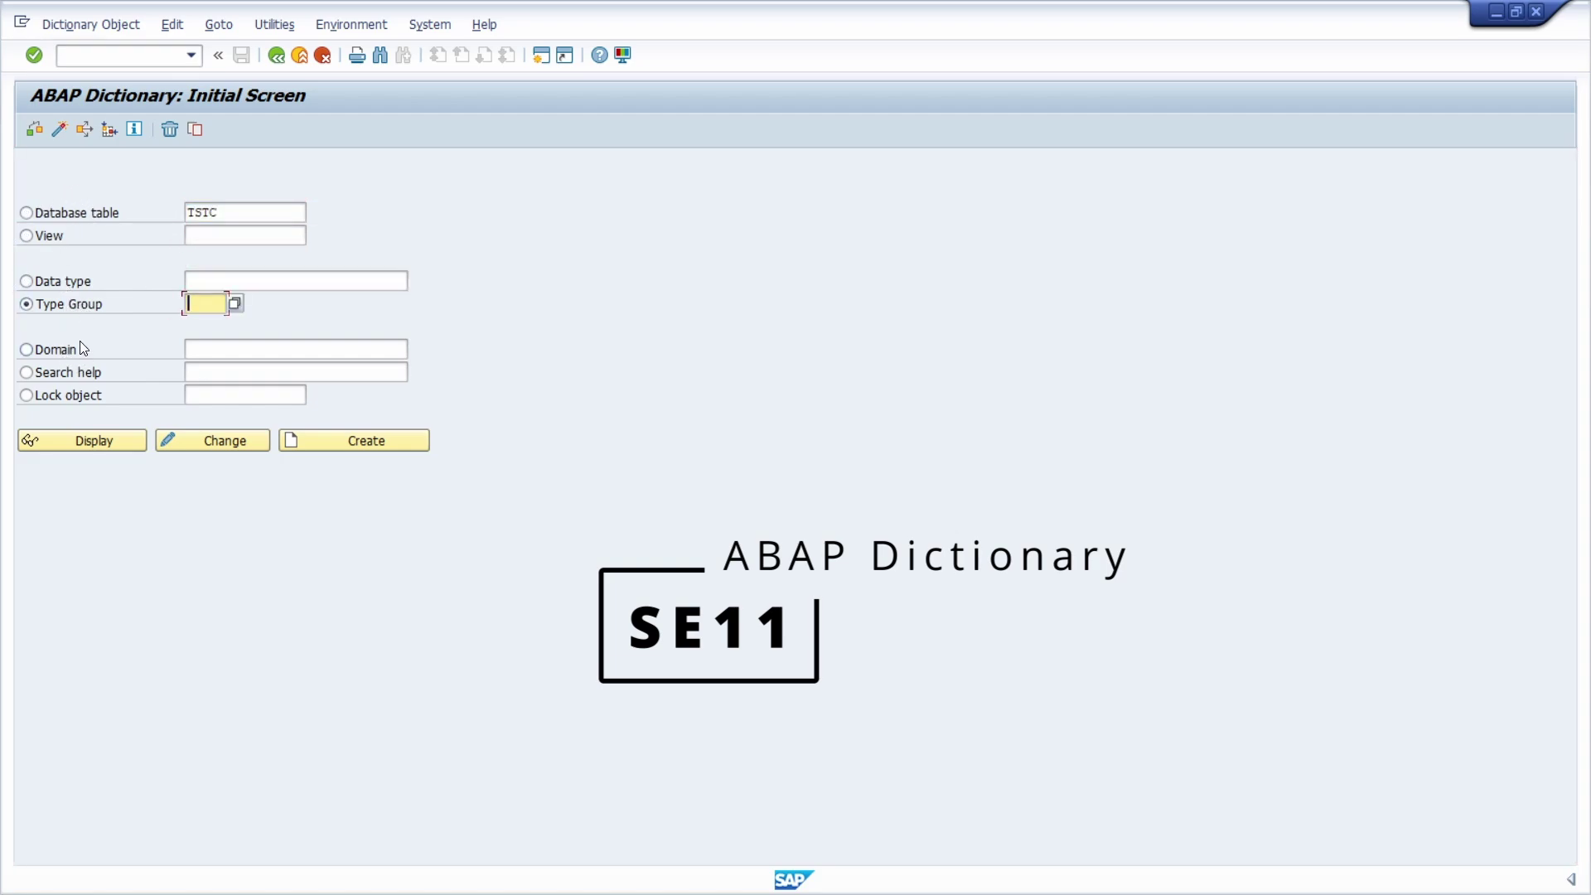
left_click(70, 210)
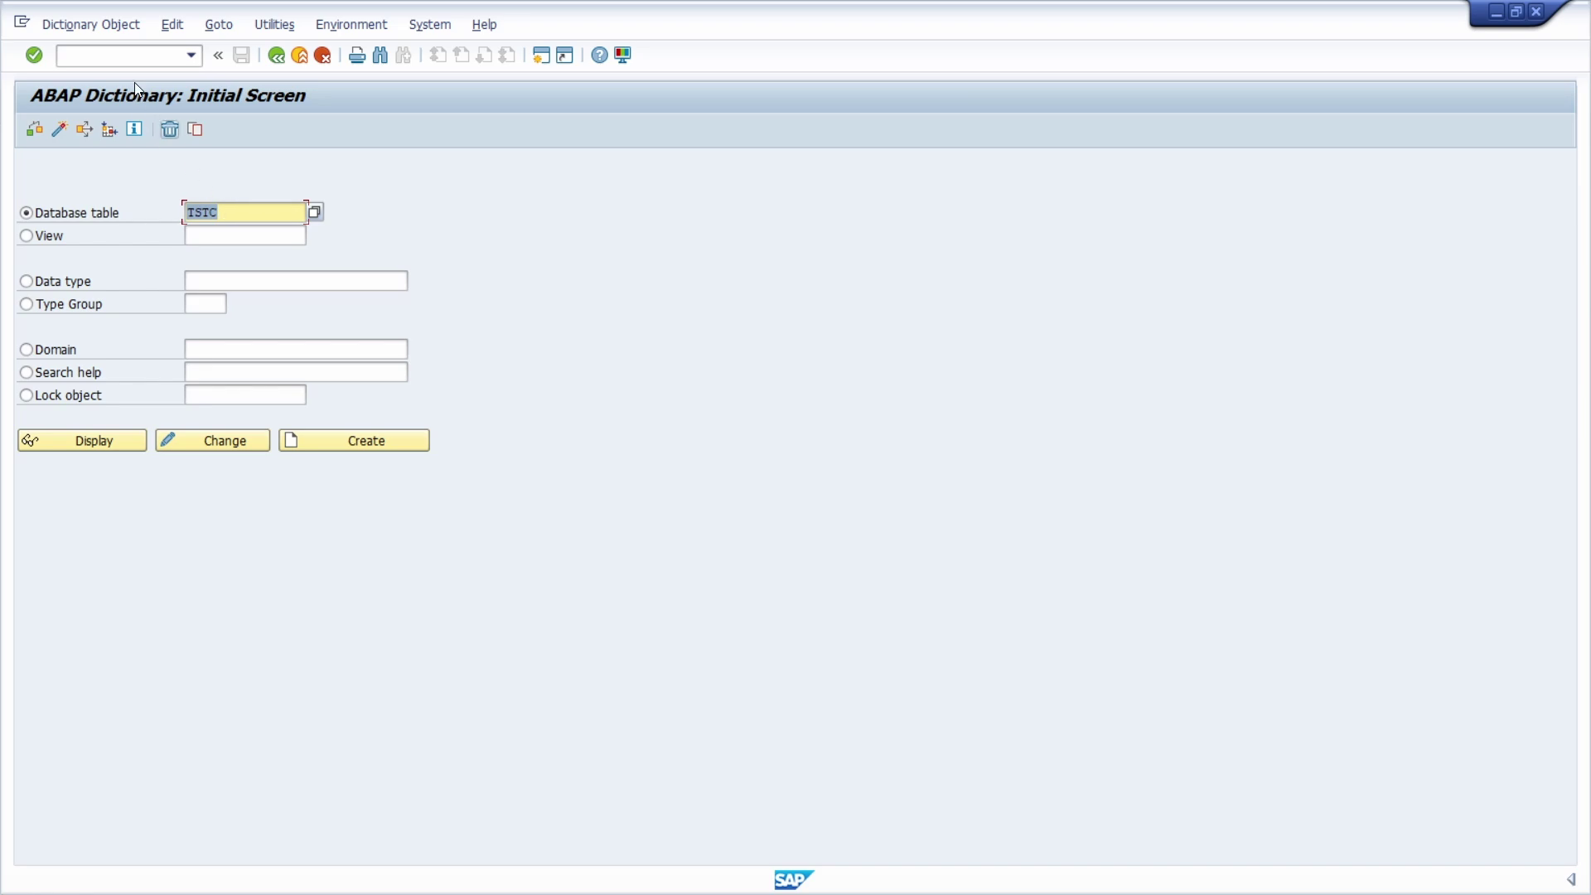
Start transaction MIRO for company code 1010 and display data element CCTEXT from the Company Code field's technical information.
left_click(124, 55)
type("/nmiro")
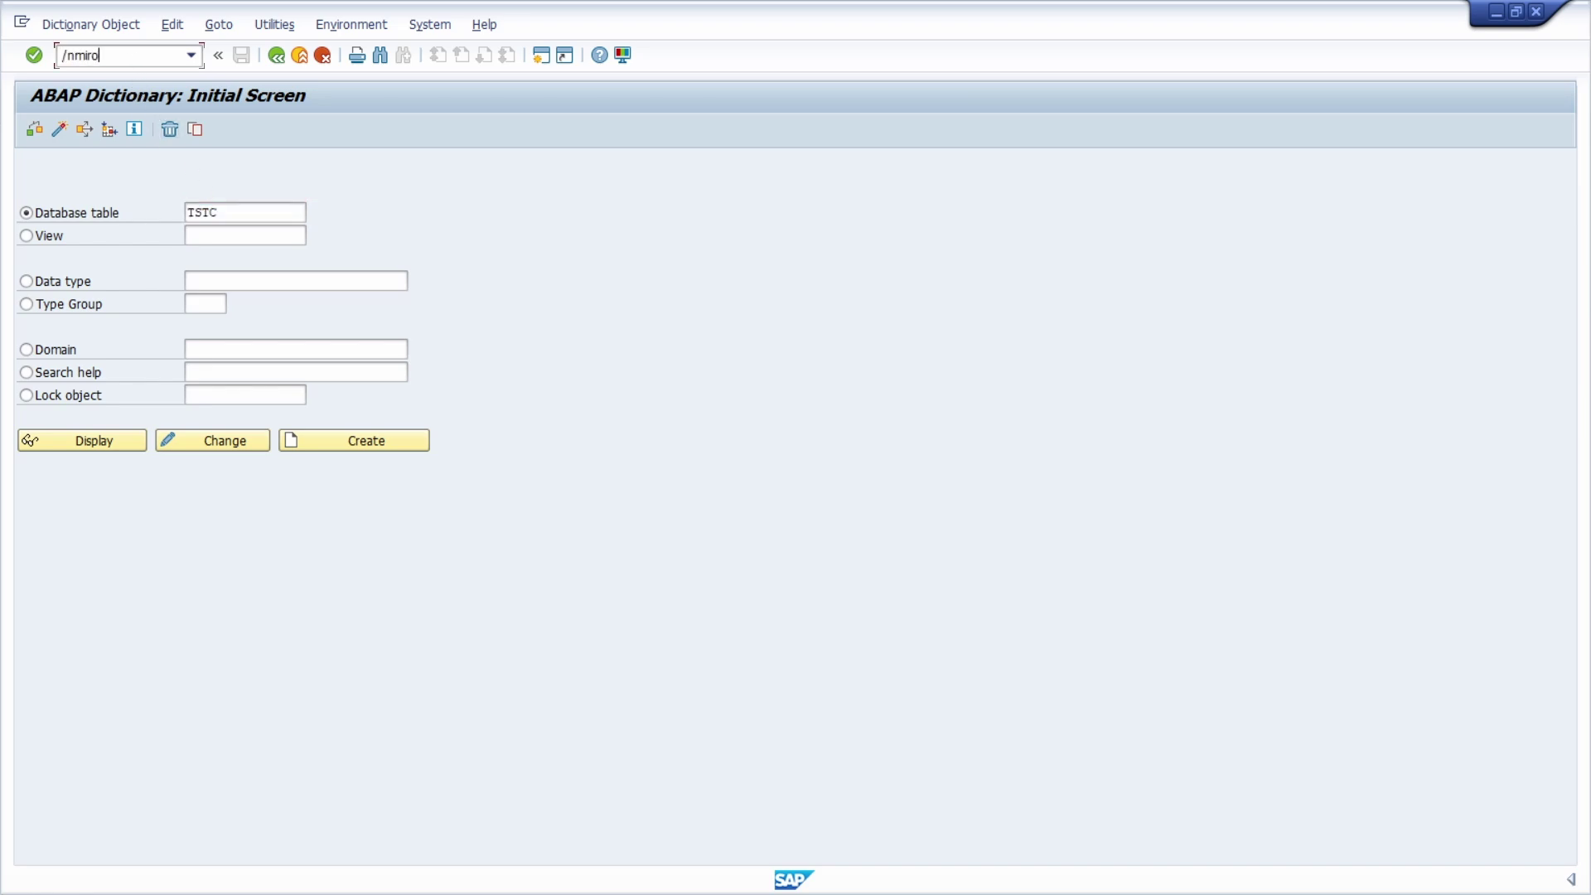
key("Return")
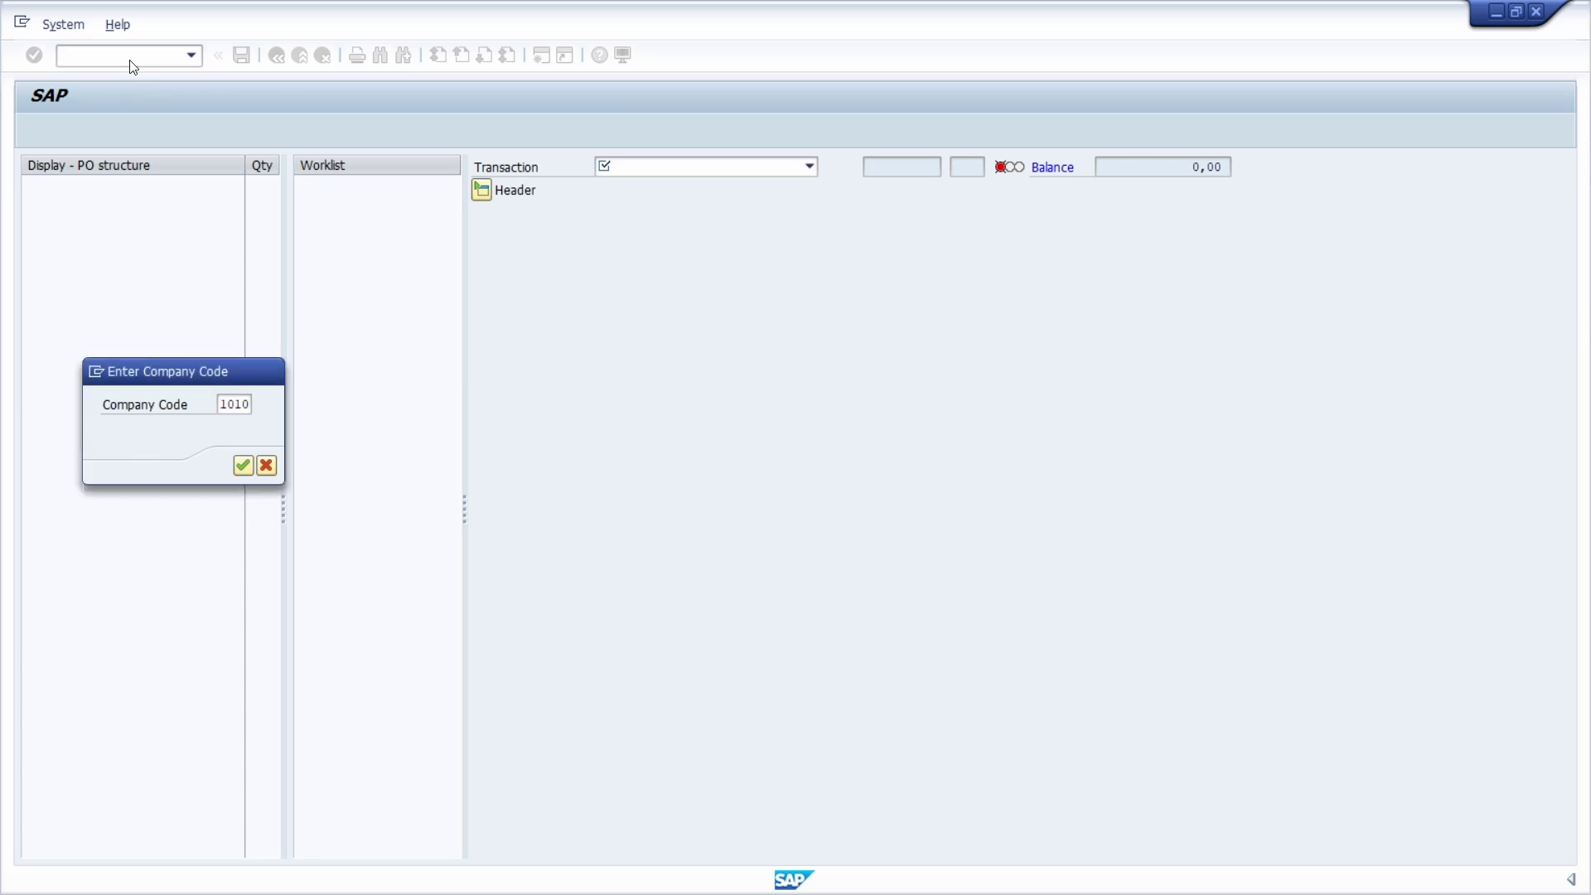
key("Return")
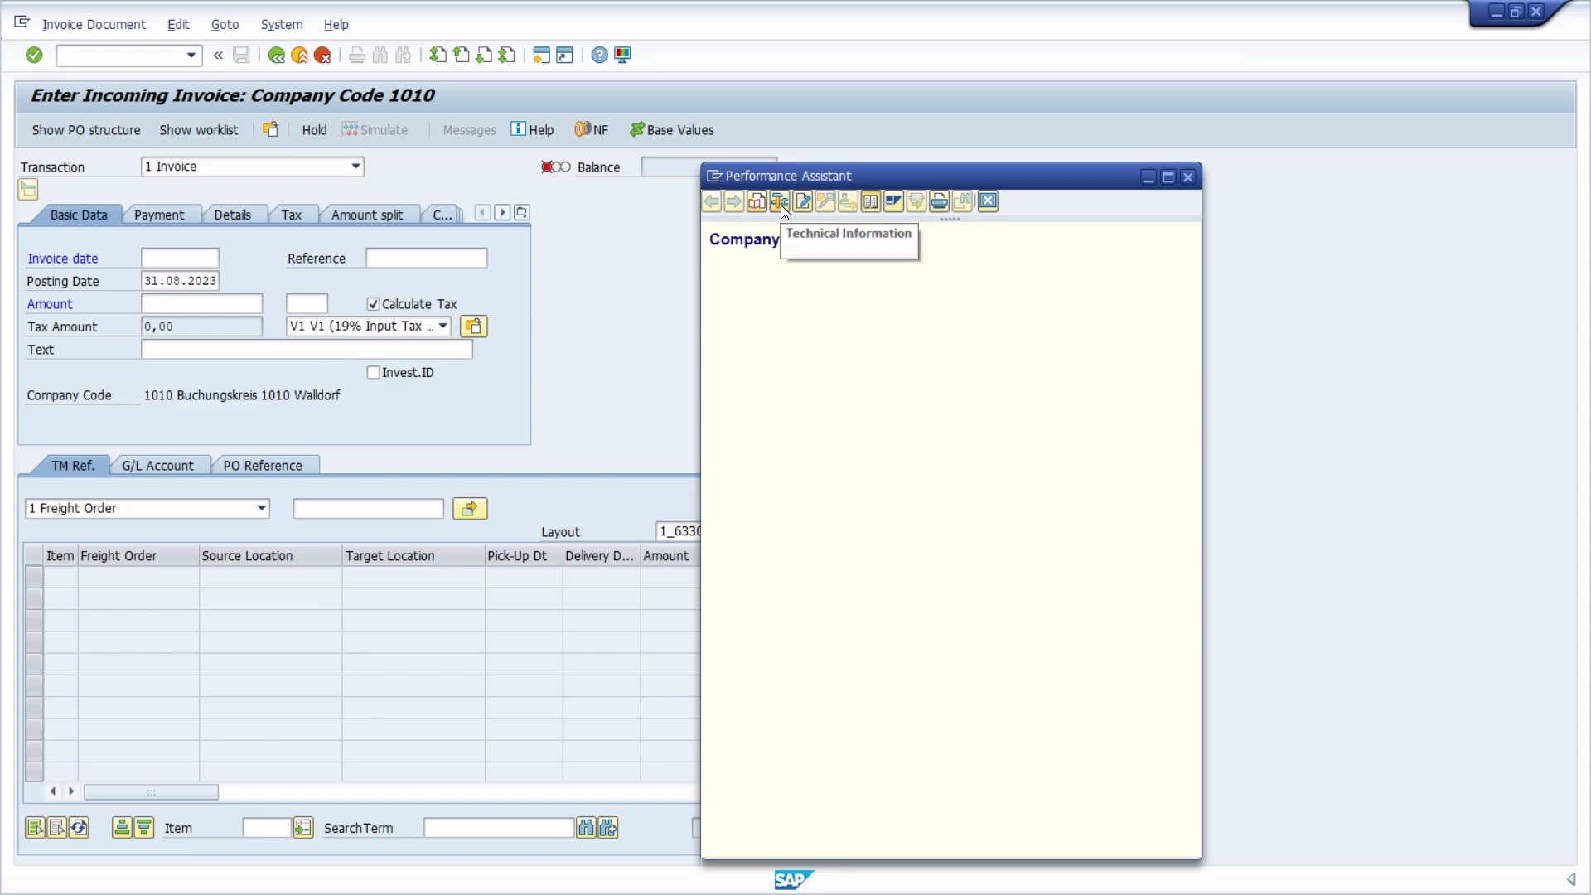
left_click(780, 204)
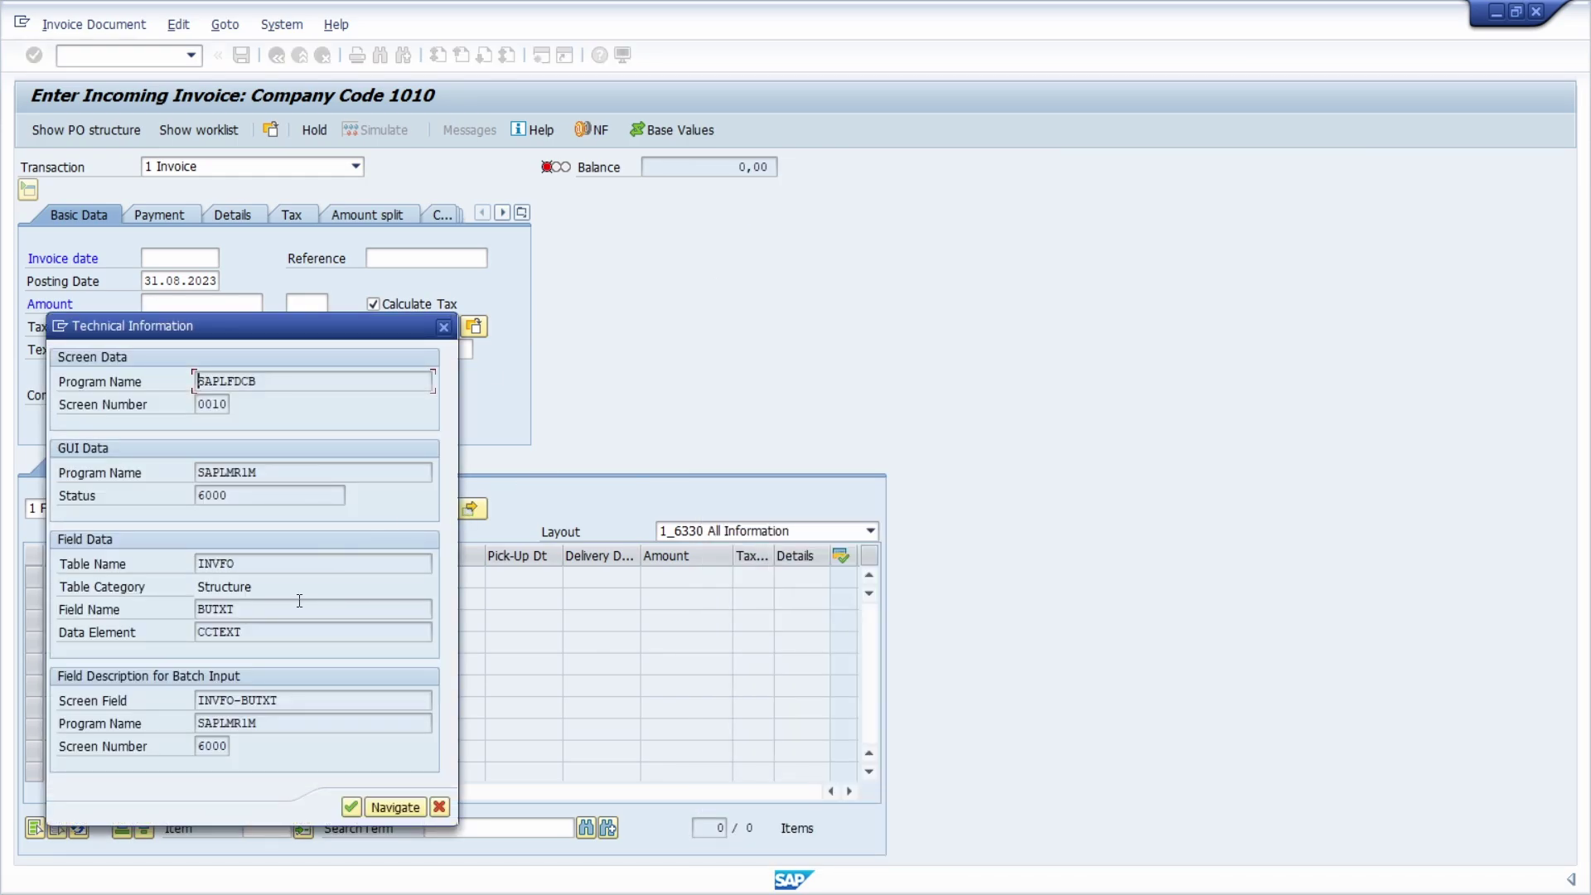
double_click(225, 632)
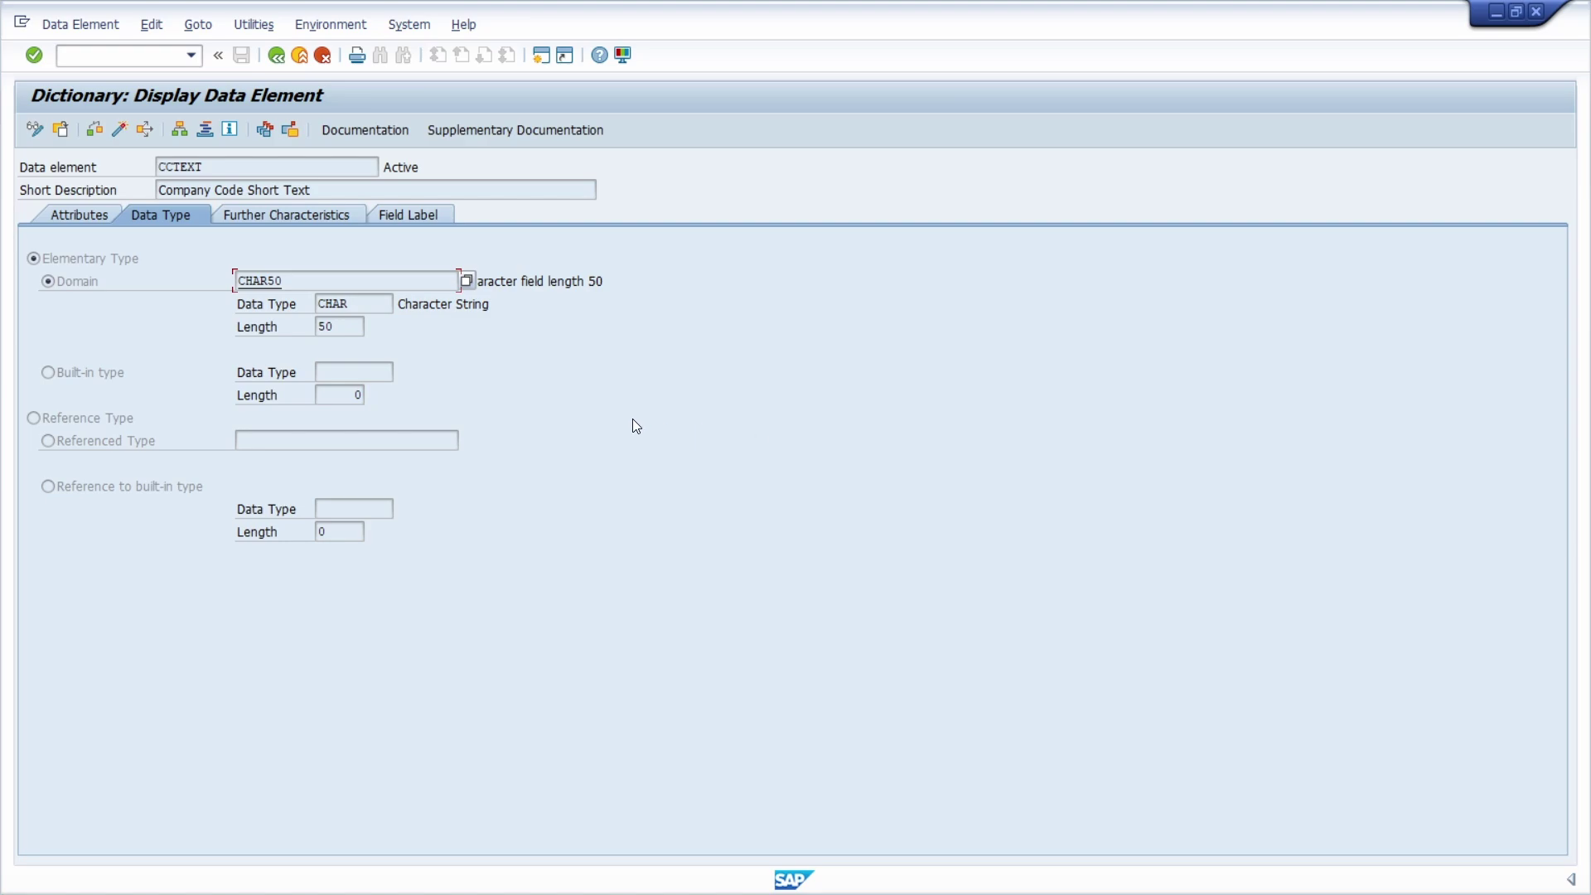
Switch to Area Menu Maintenance with transaction SE43N and display the area menu FSMN.
left_click(138, 56)
type("/nse43n")
key("Return")
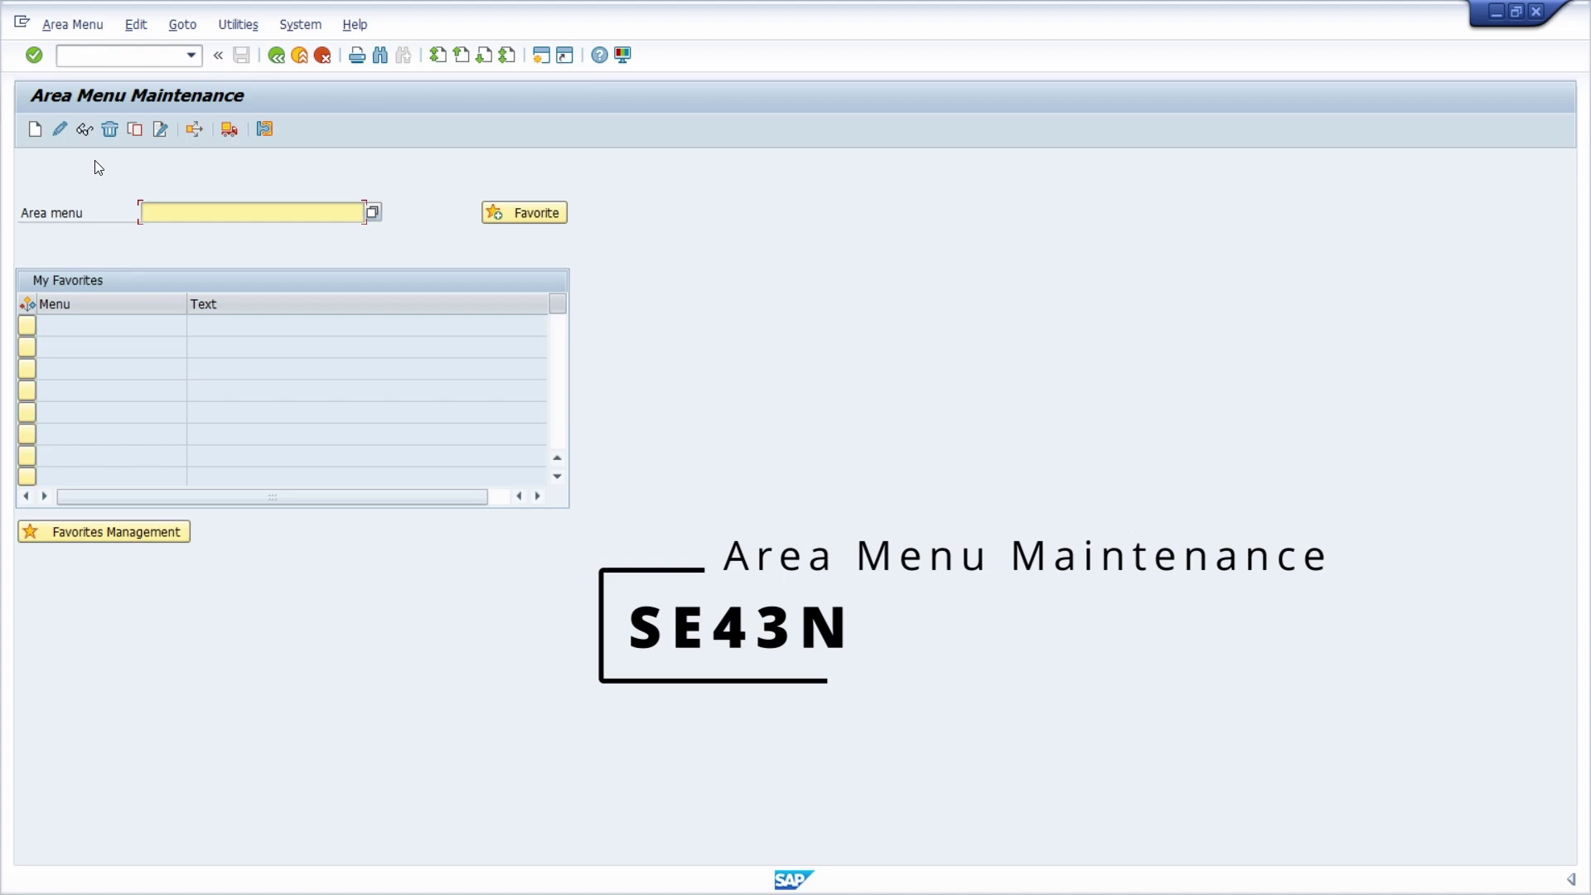
type("FSMN")
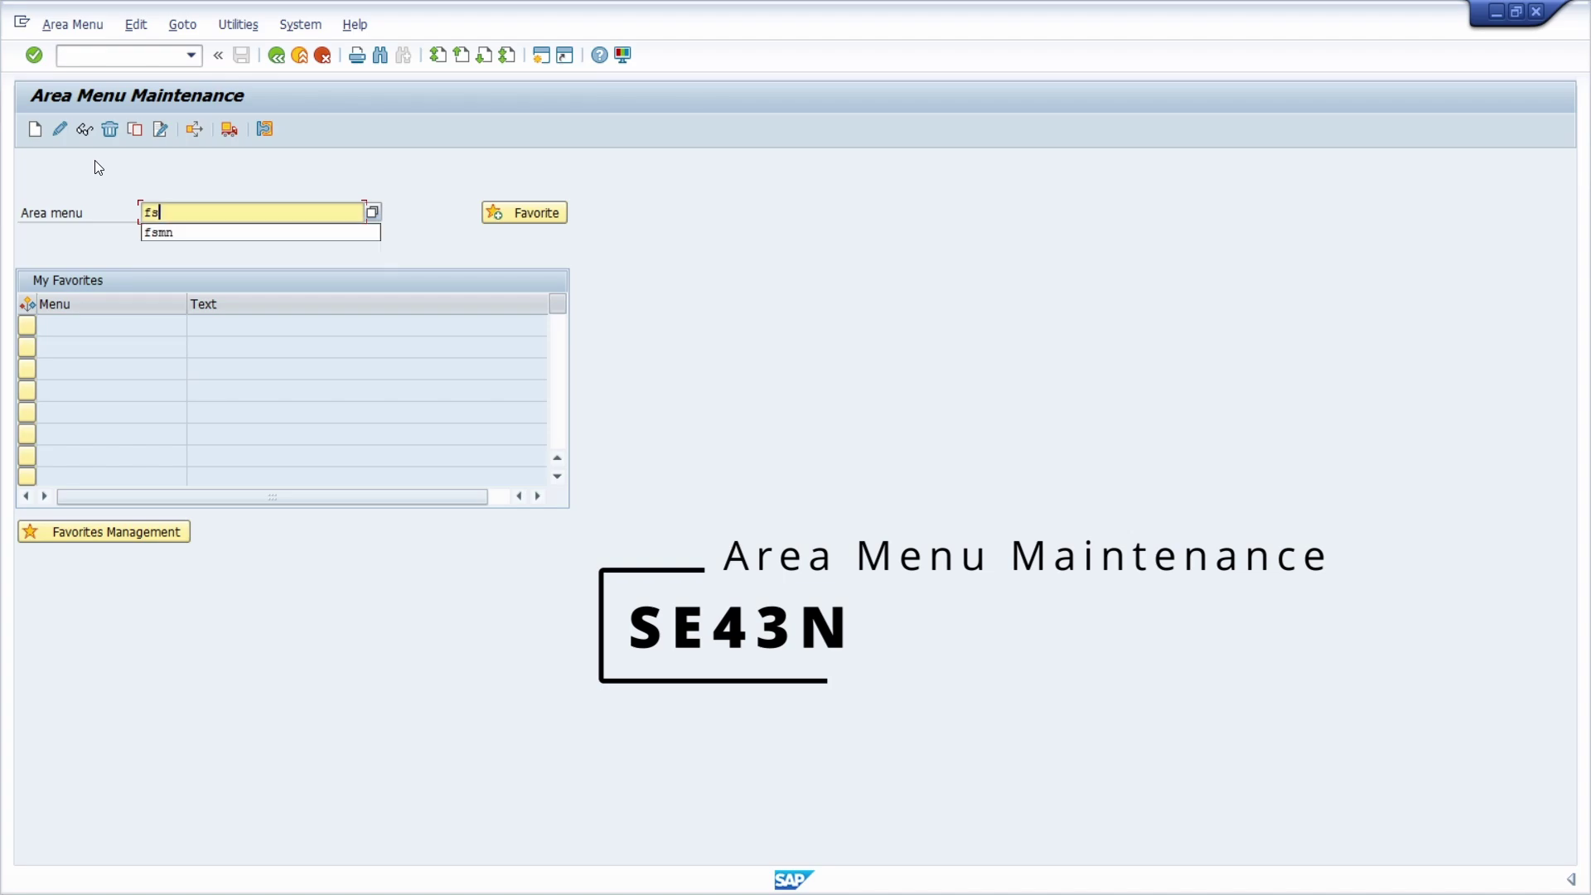
key("Return")
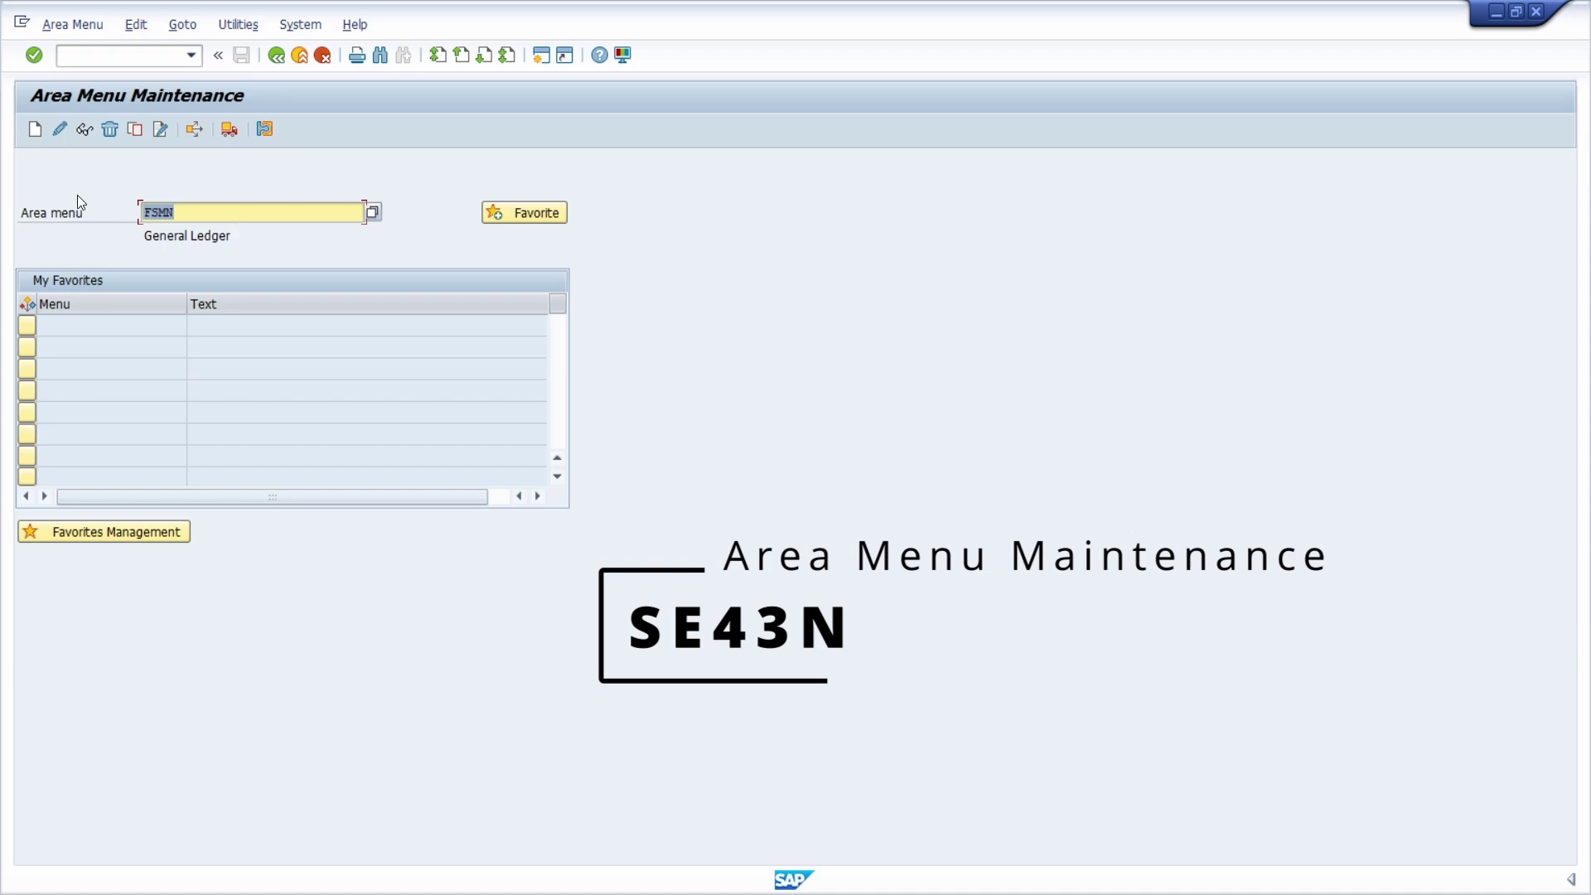
left_click(84, 129)
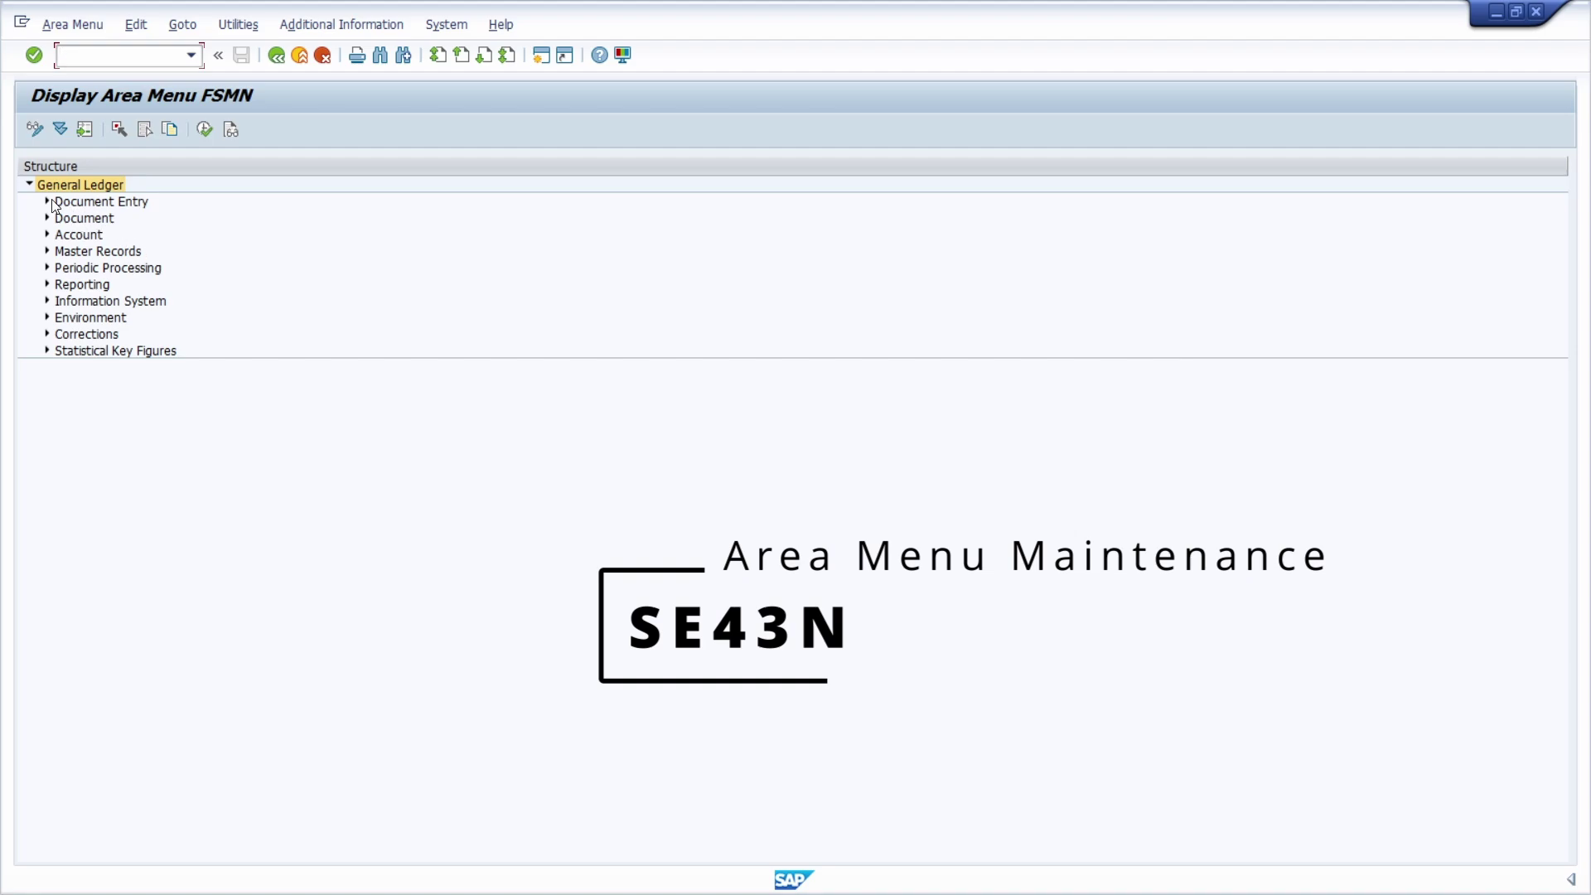
Expand the Document Entry node of the General Ledger area menu and show the technical keys of its entries.
left_click(47, 203)
left_click(340, 25)
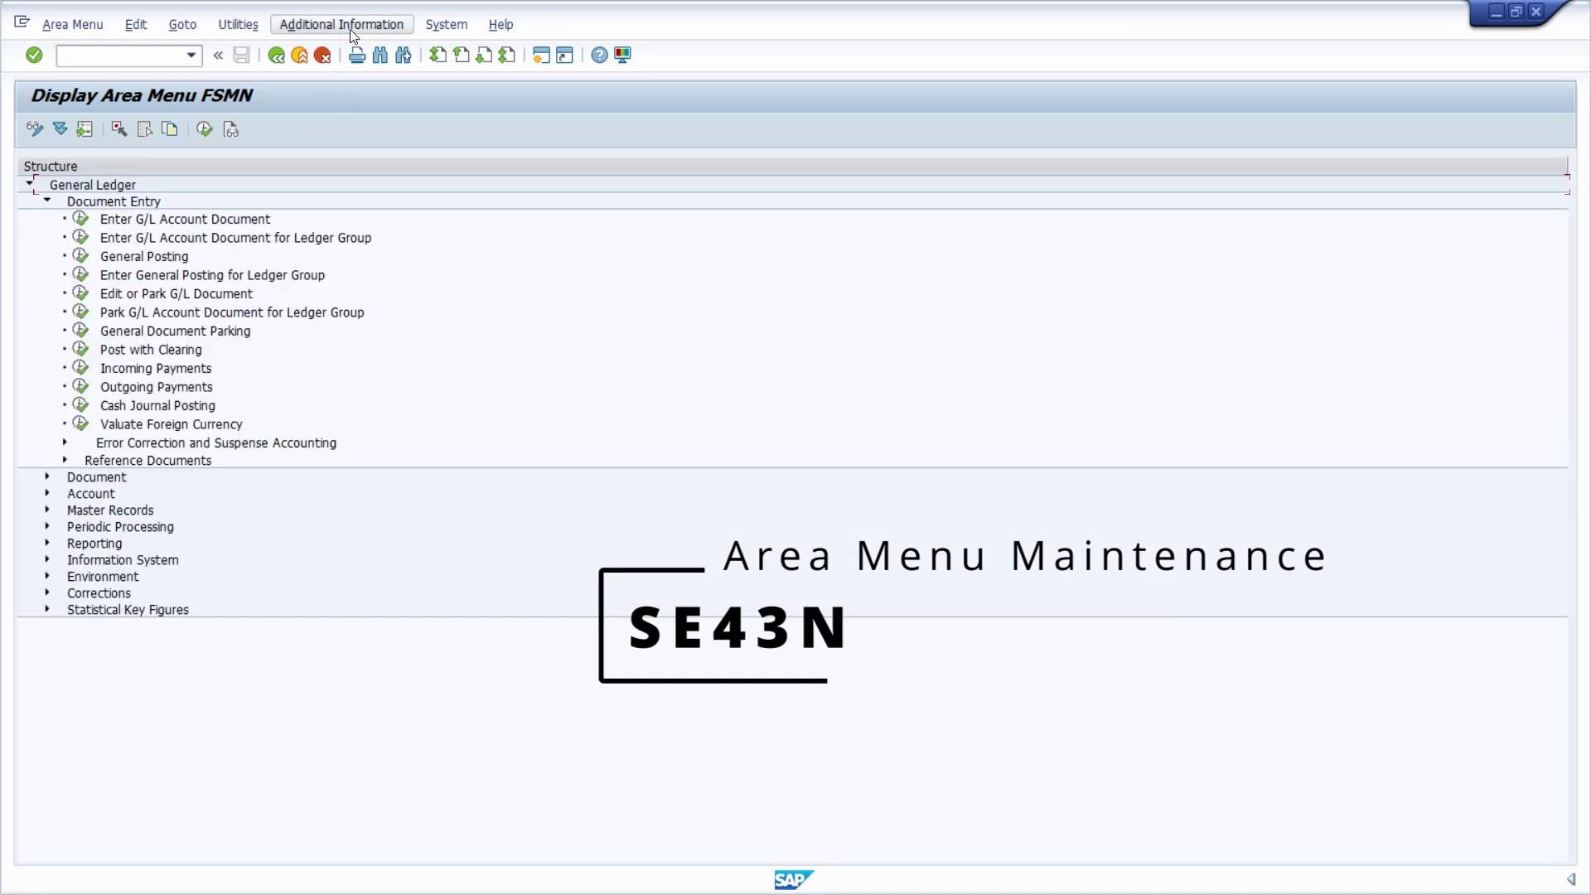
left_click(363, 55)
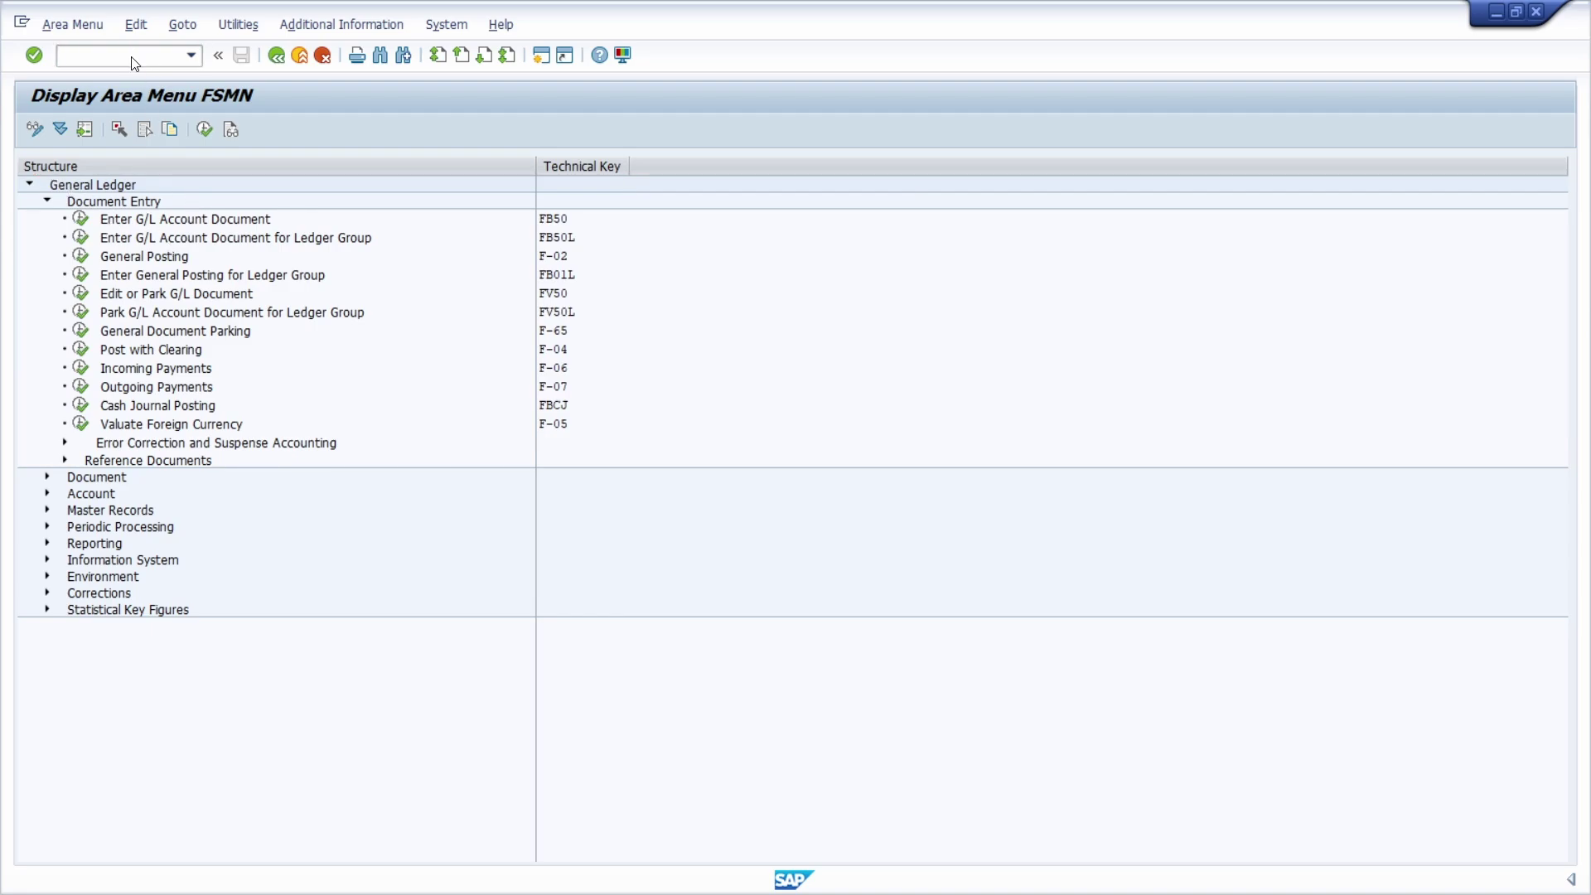
Return to SAP Easy Access, load the area menu FSMN as the start menu, and expand its Document folder.
key("F3")
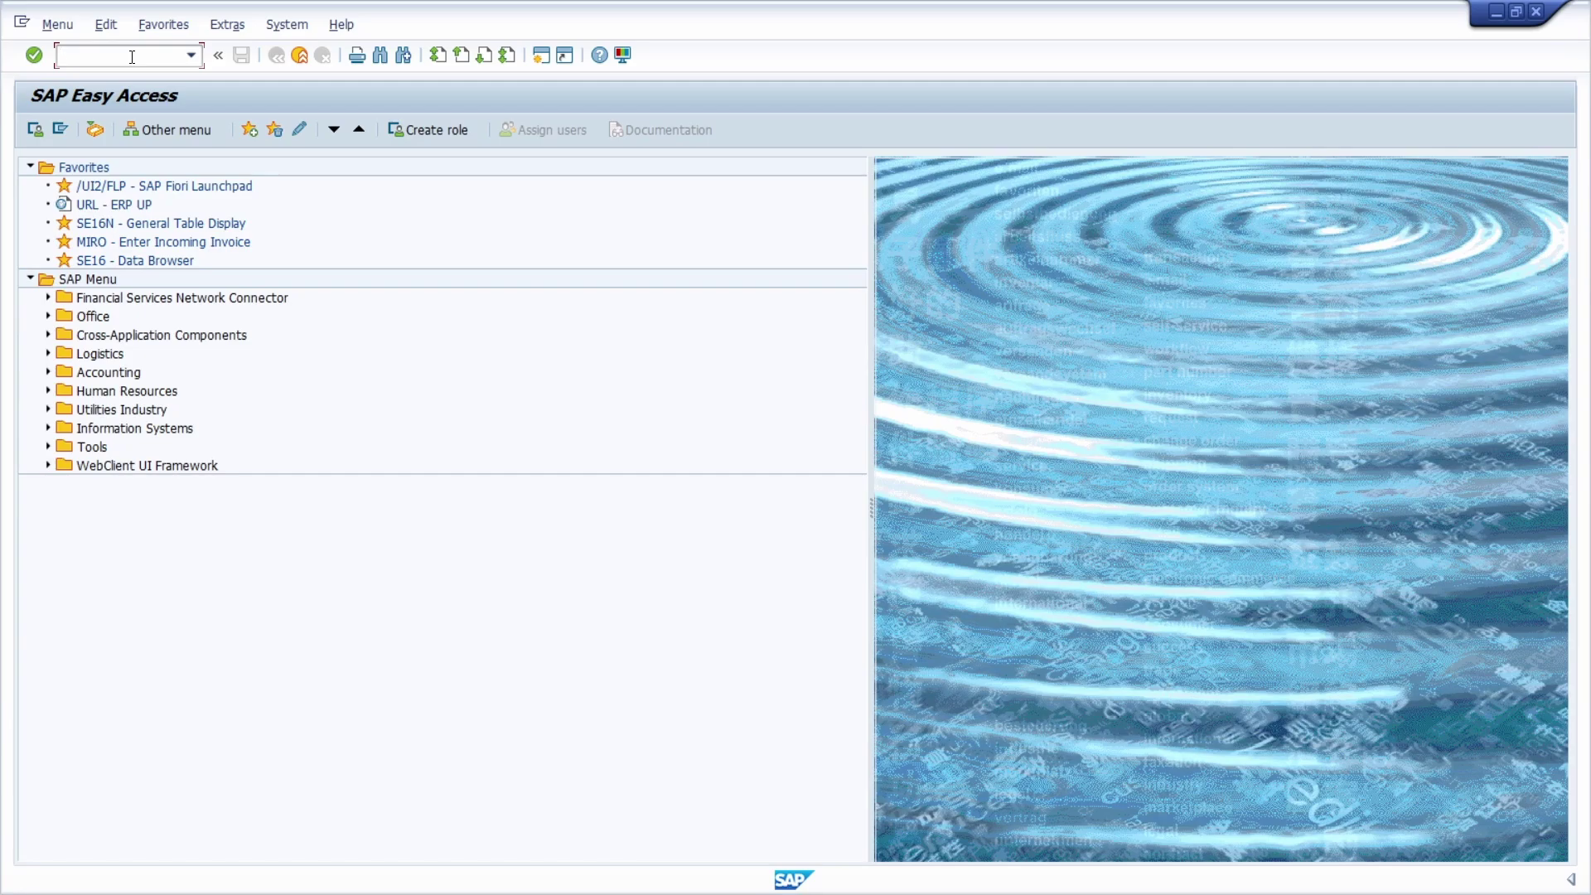
type("fsmn")
key("Return")
left_click(48, 317)
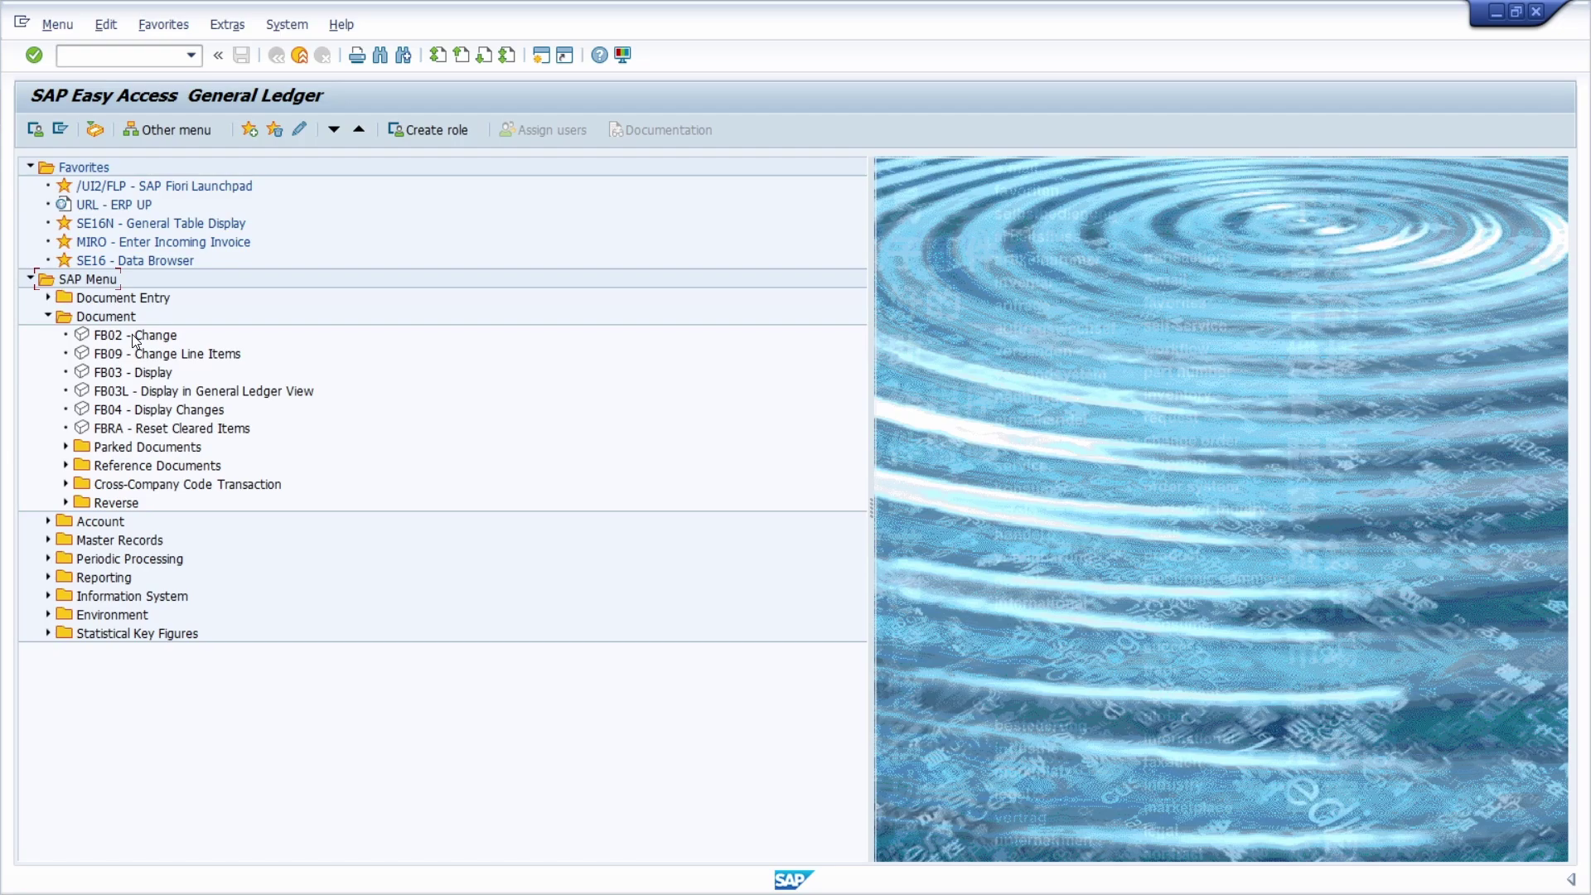
Switch back to Area Menu Maintenance with transaction code SE43.
left_click(124, 54)
type("/nse43")
key("Return")
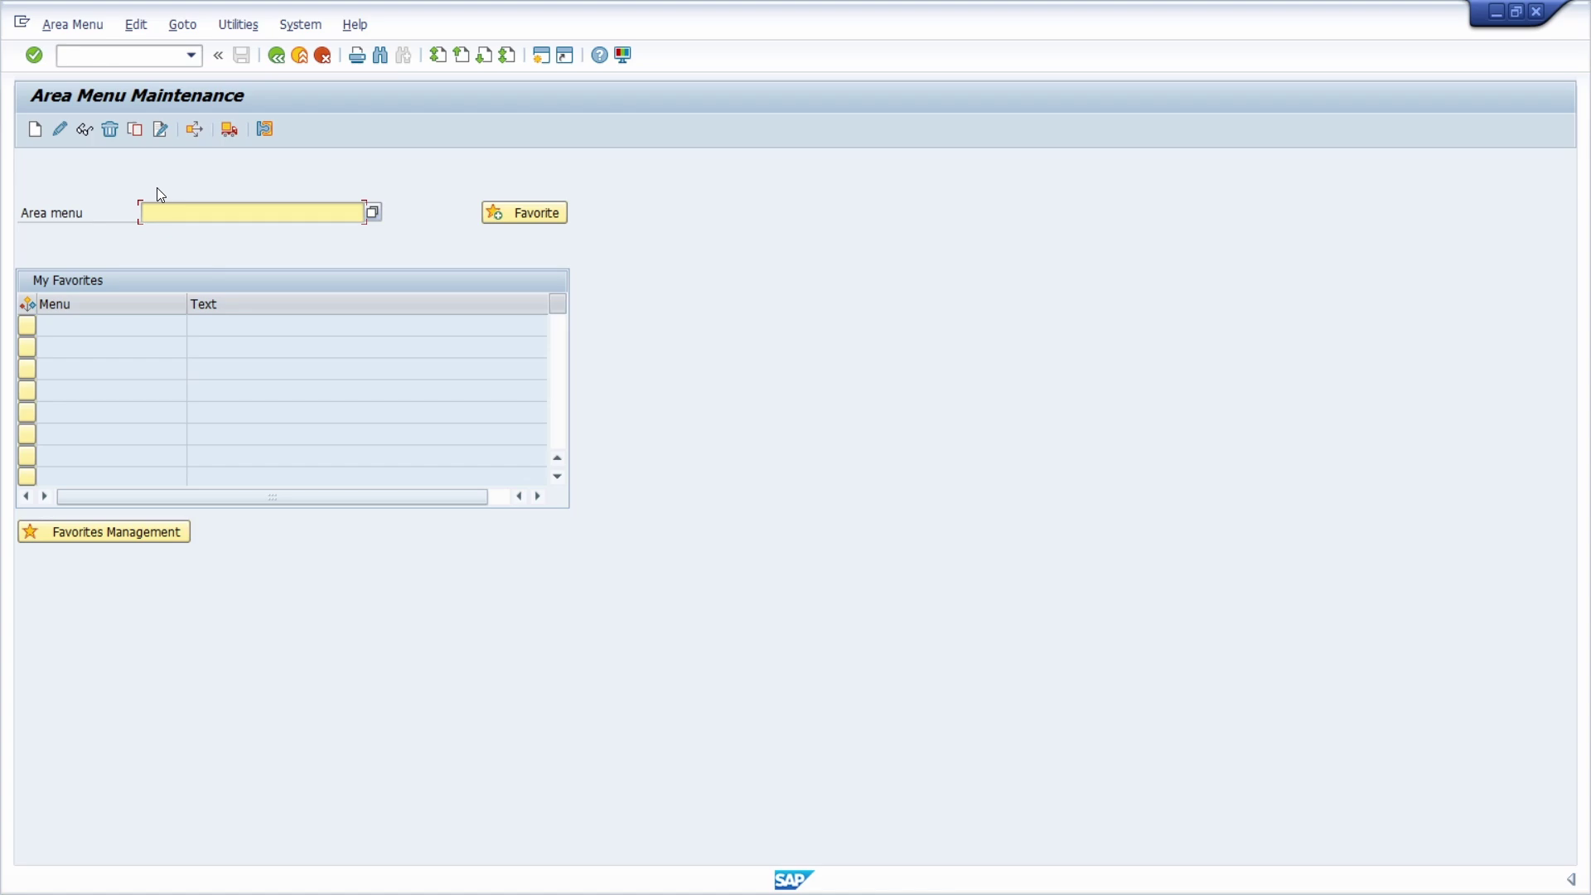
key("ctrl+slash")
type("nsm30")
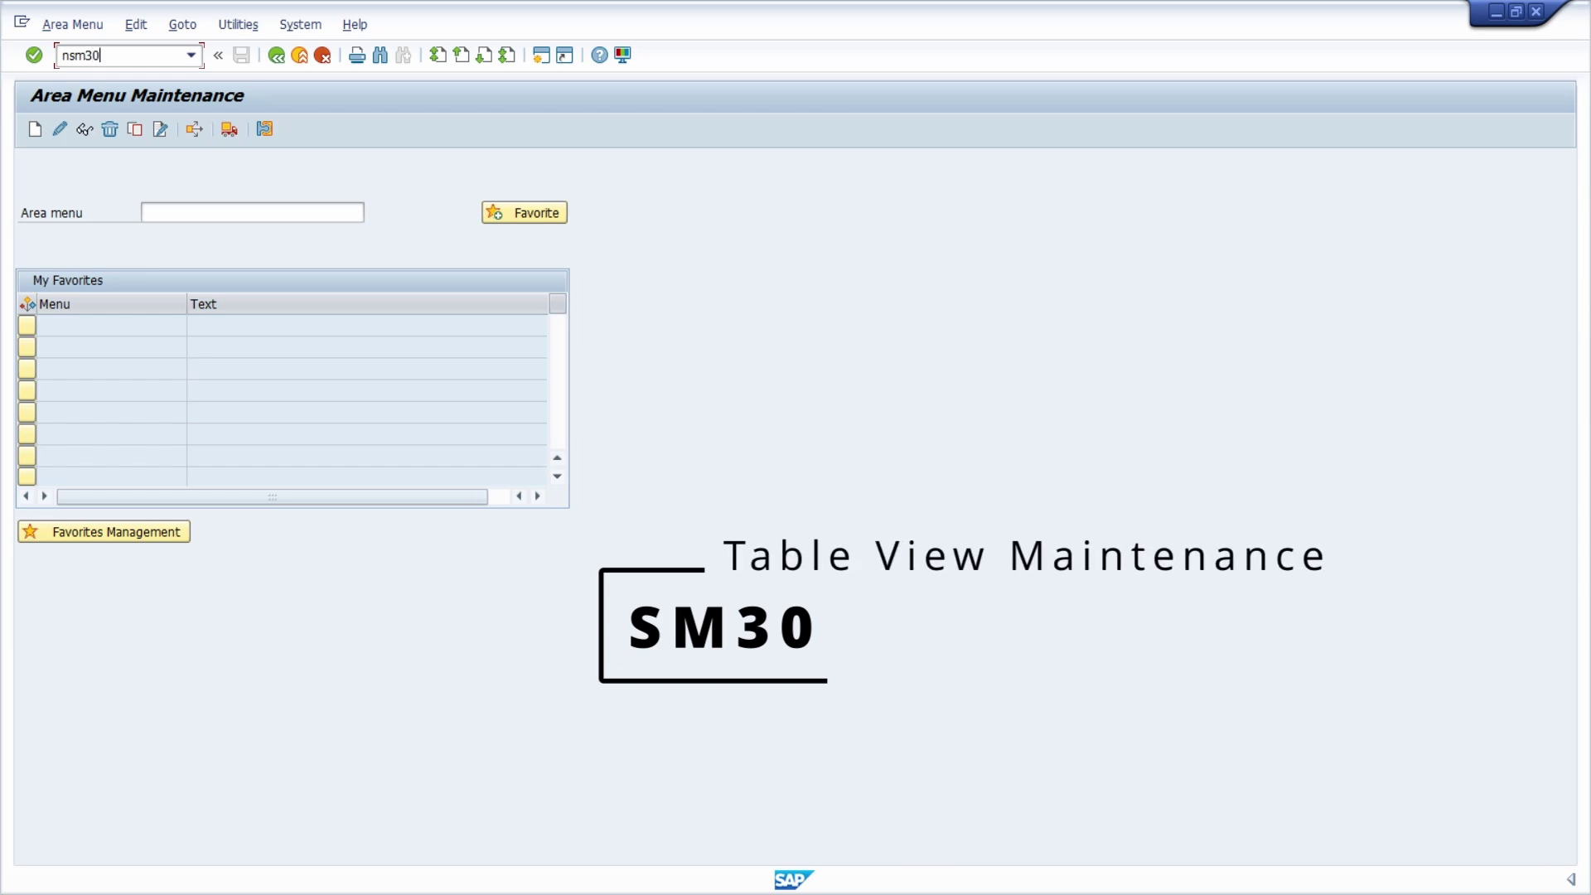
key("Return")
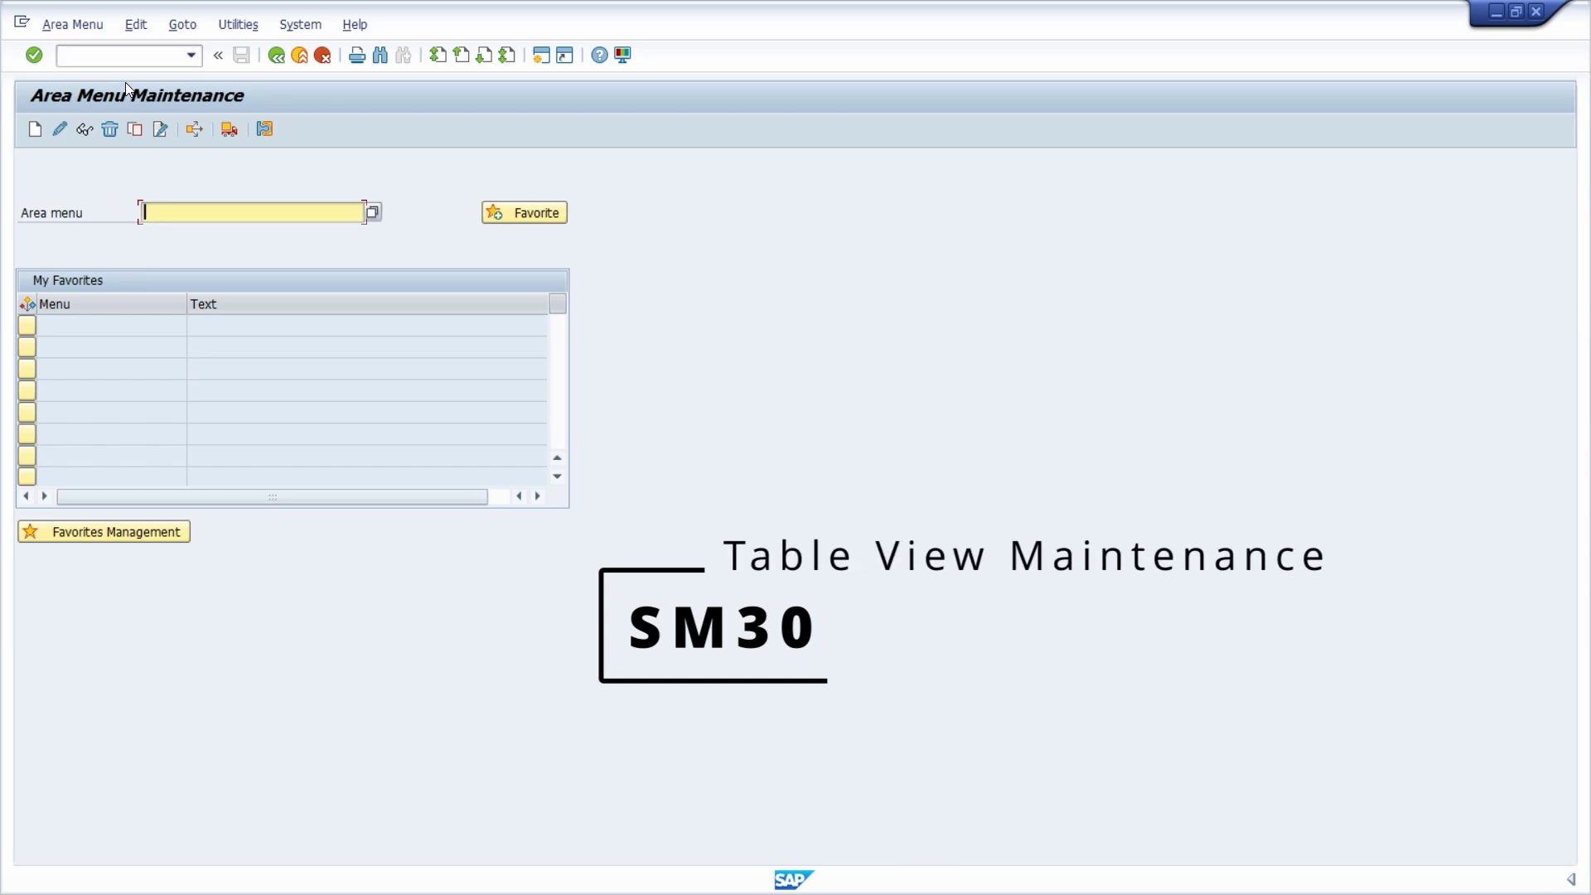
Switch from Area Menu Maintenance to the Edit Table Views initial screen with transaction code SM30.
key("ctrl+slash")
type("/nsm")
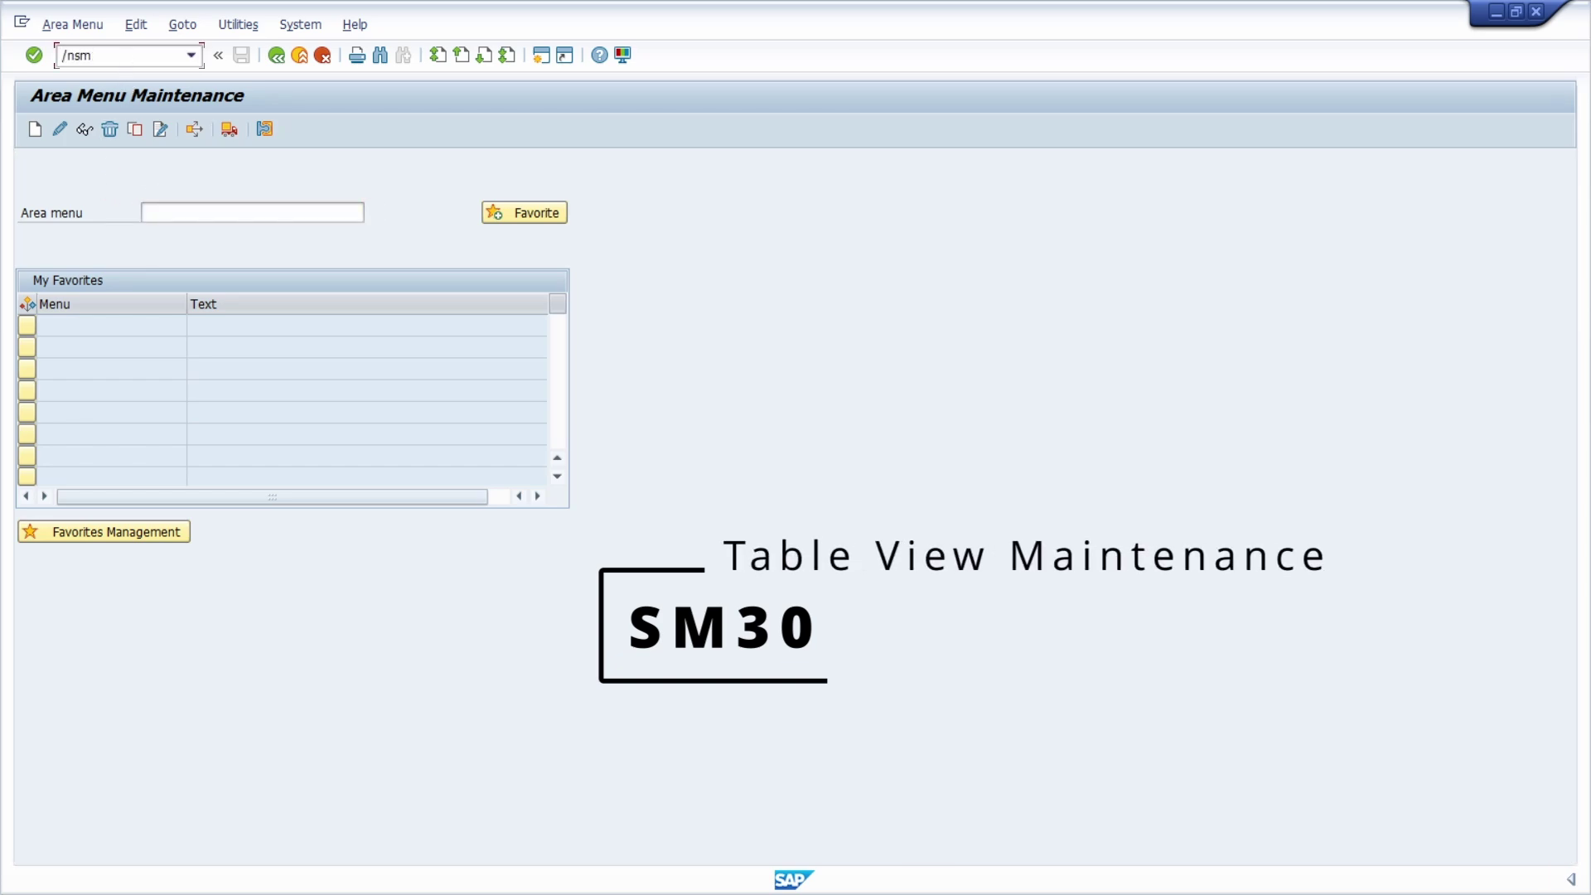
type("30")
key("Return")
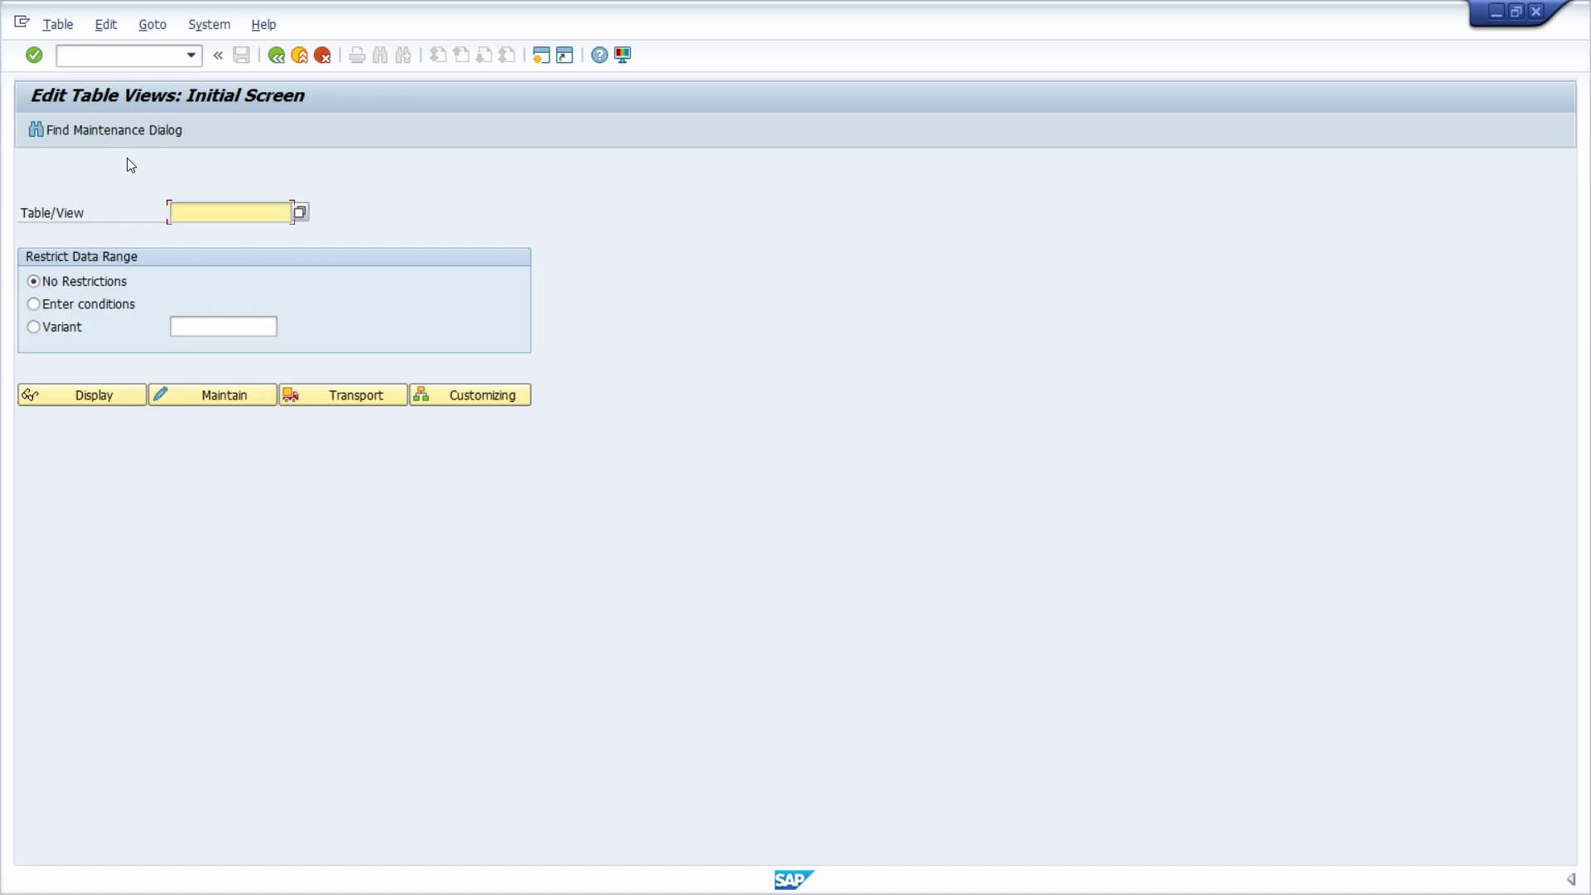
Switch to Customizing project execution with transaction code SPRO and display the SAP Reference IMG.
key("ctrl+slash")
type("/nspro")
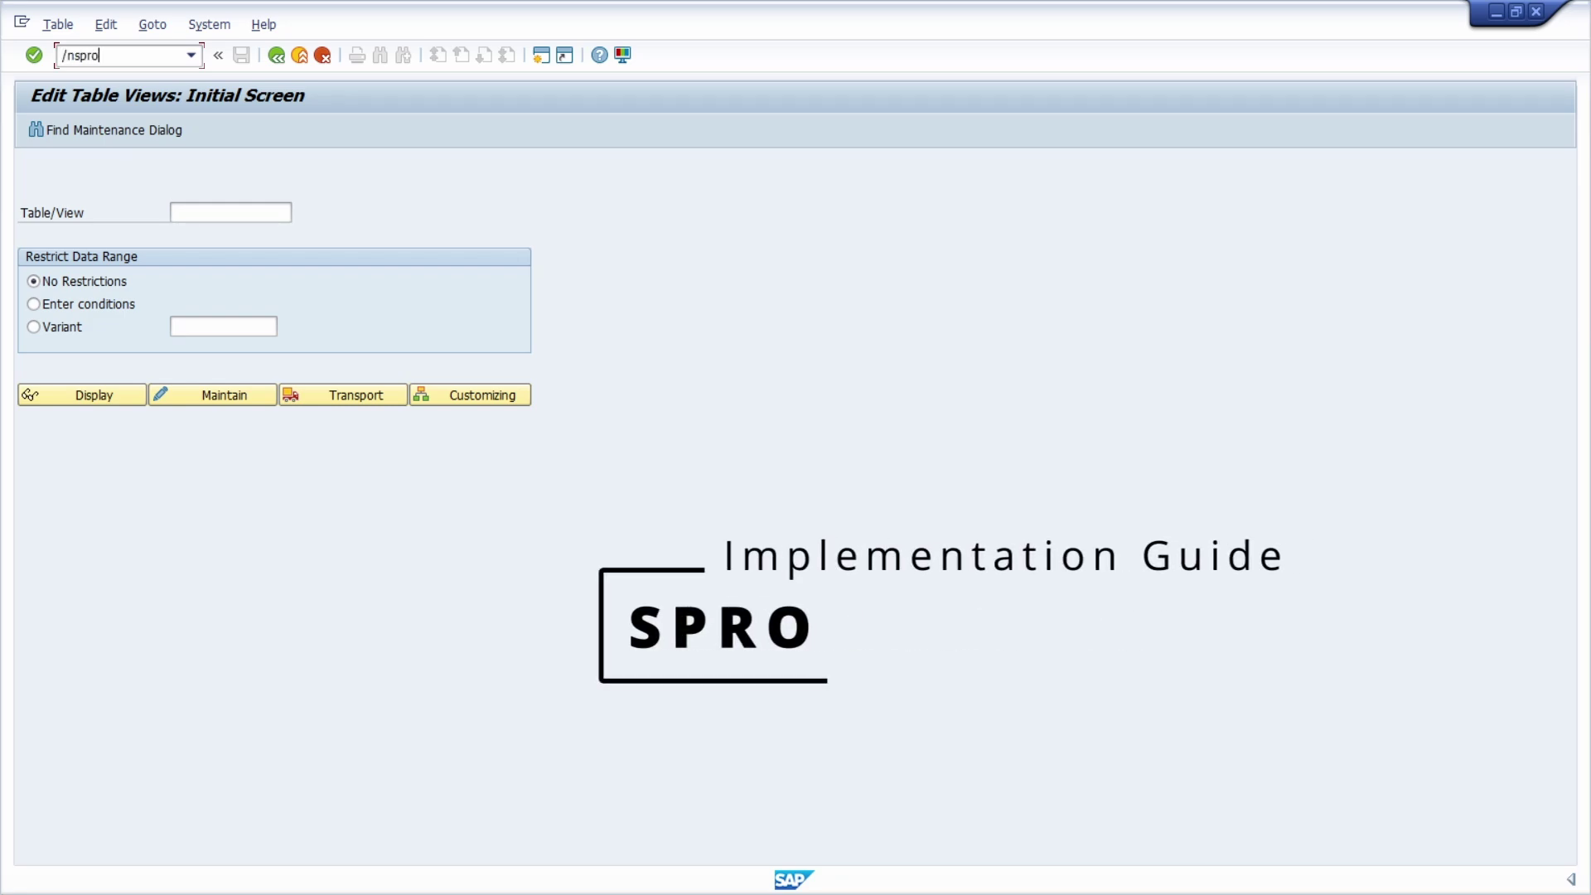
key("Return")
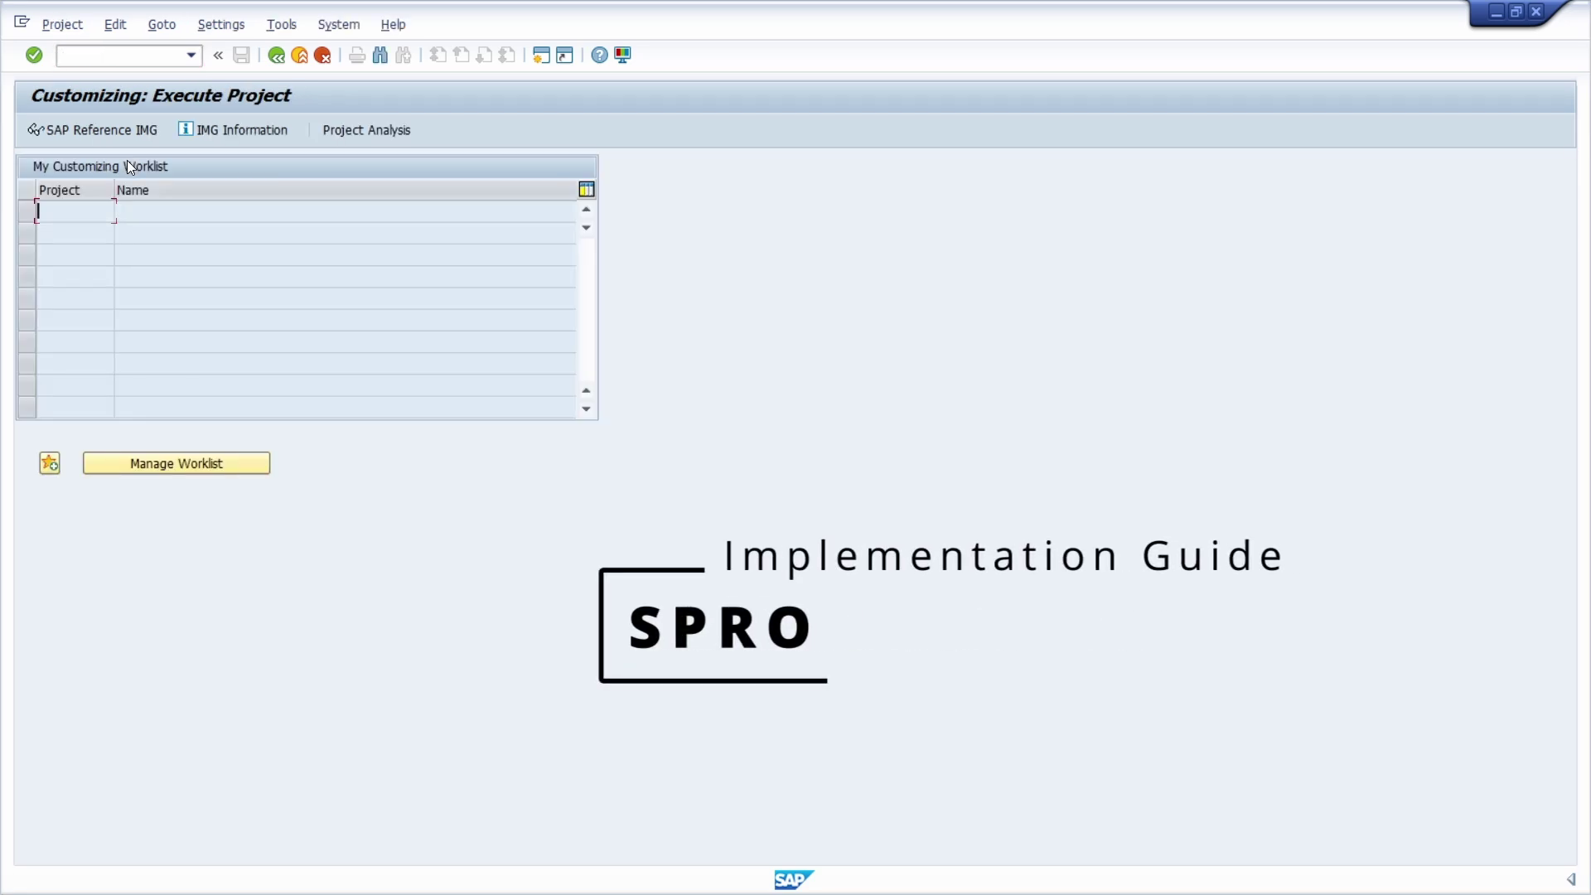
left_click(101, 131)
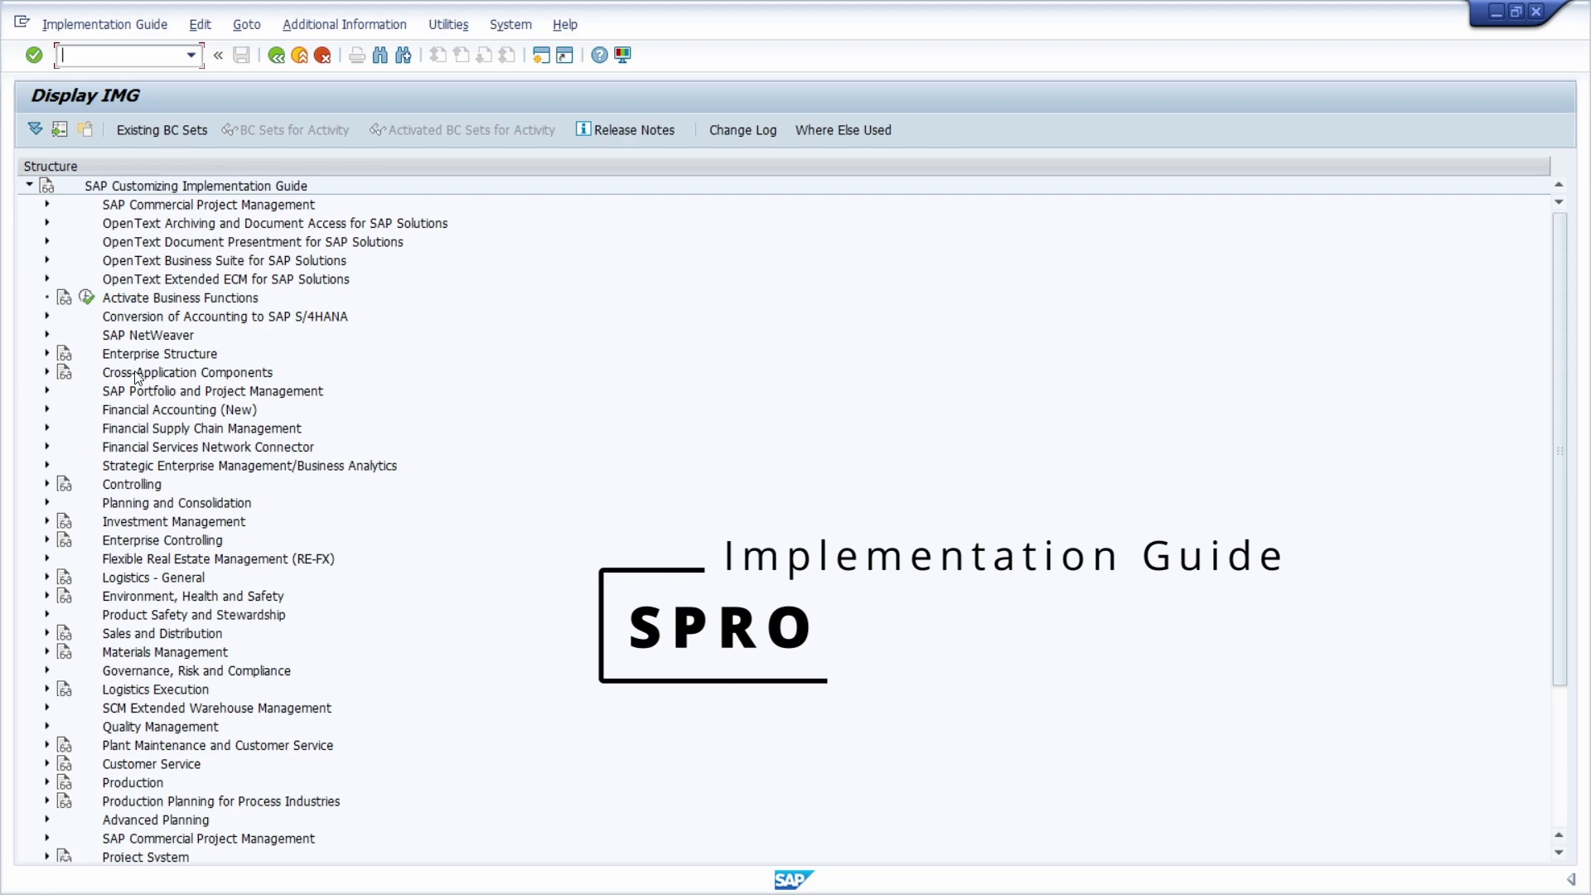
Expand SAP NetWeaver in the implementation guide through SAP Gateway Service Enablement and Backend OData Channel down to the User Settings node.
left_click(47, 335)
left_click(64, 354)
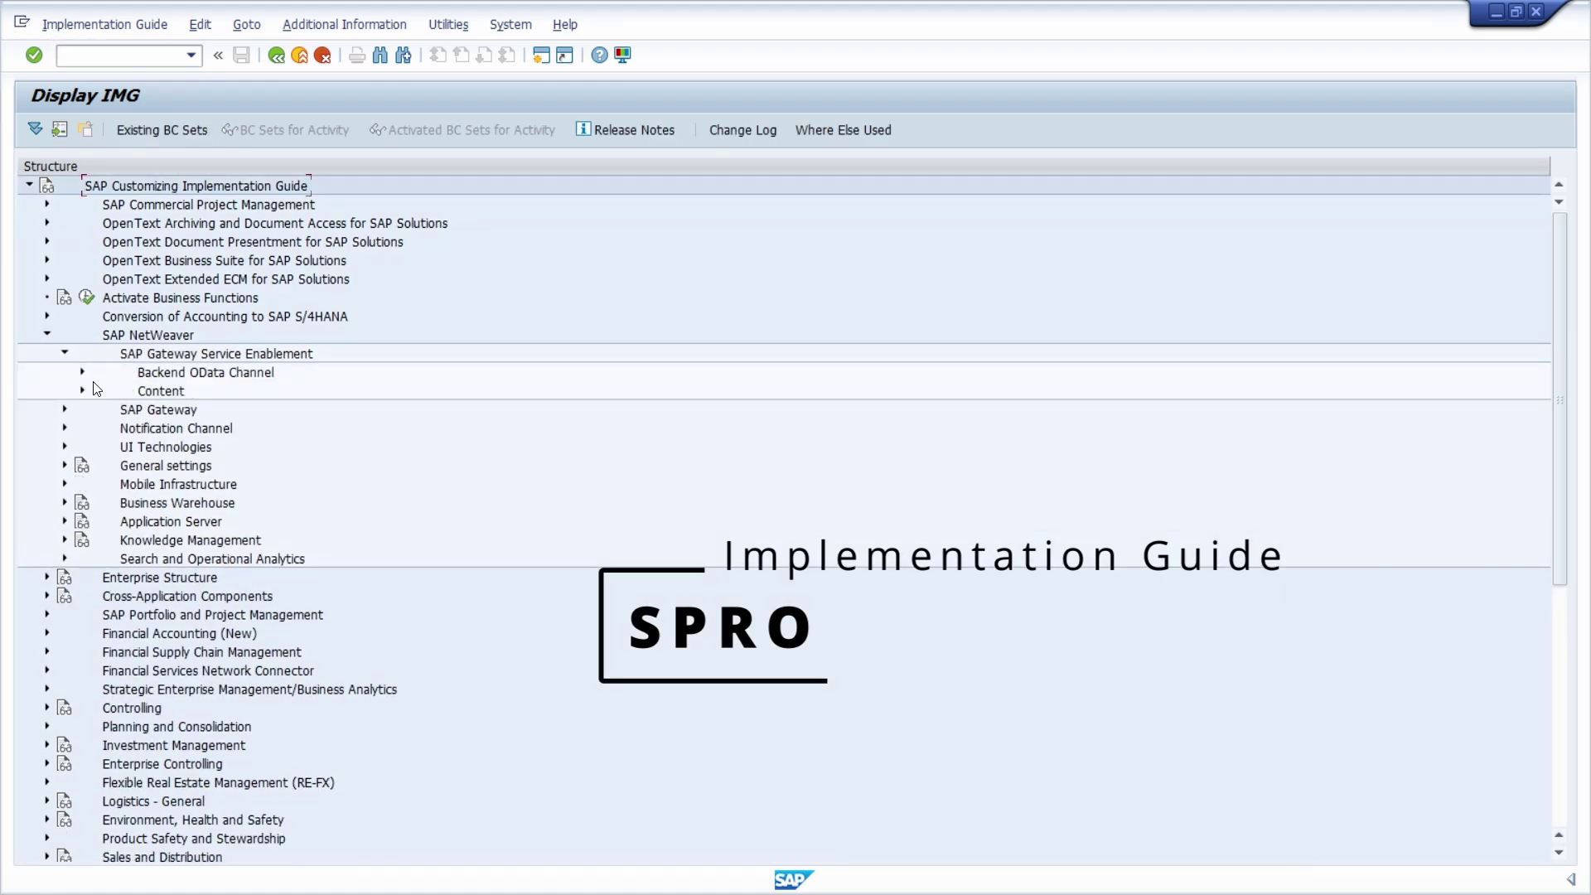
left_click(82, 372)
left_click(100, 391)
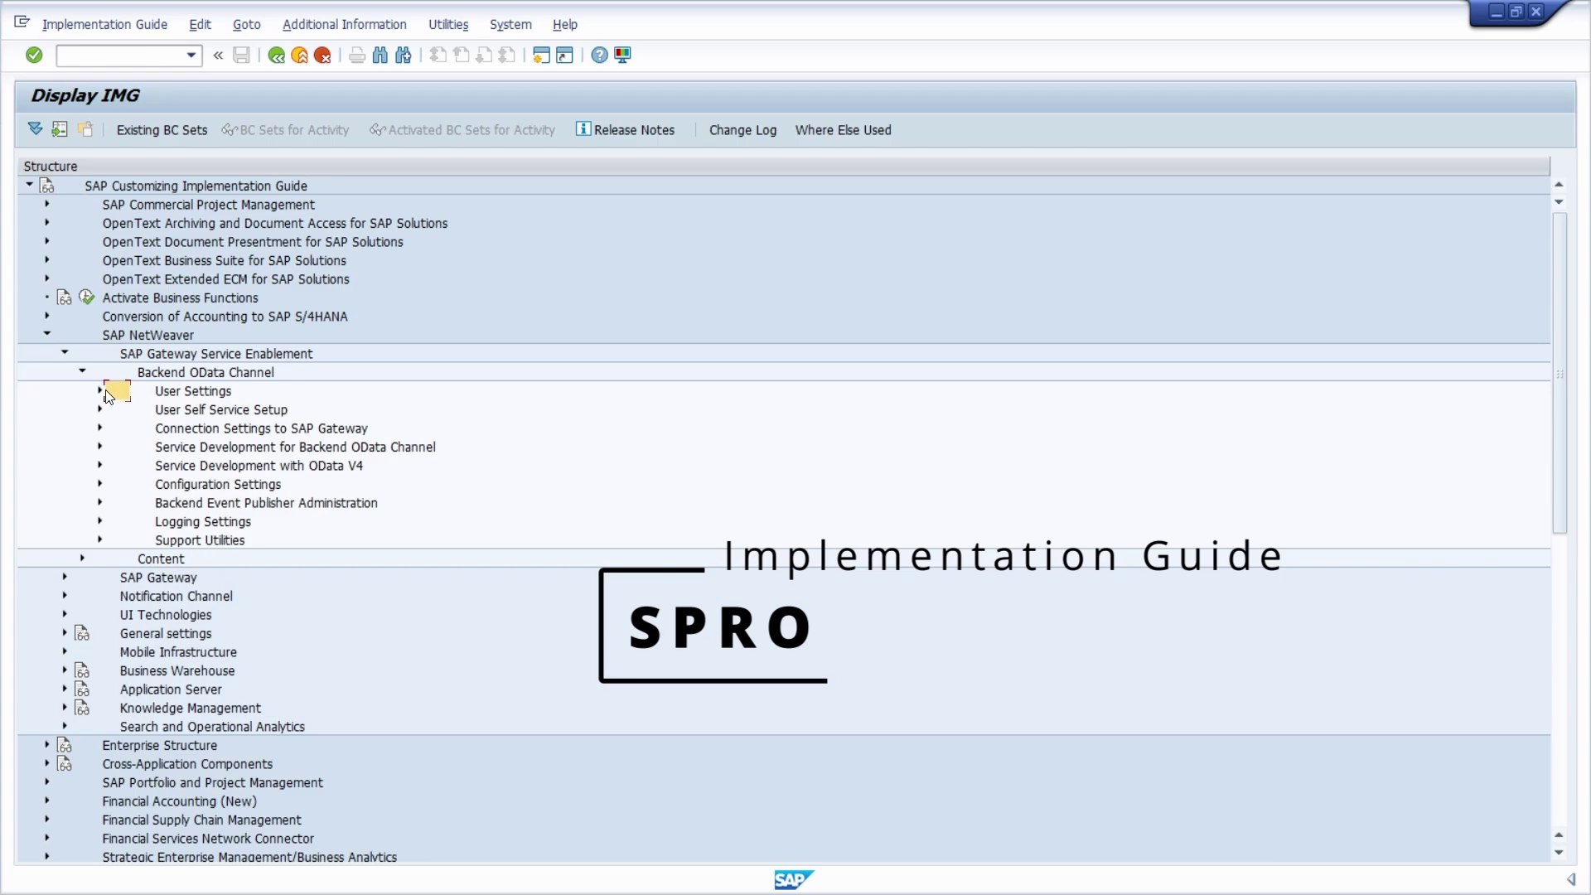